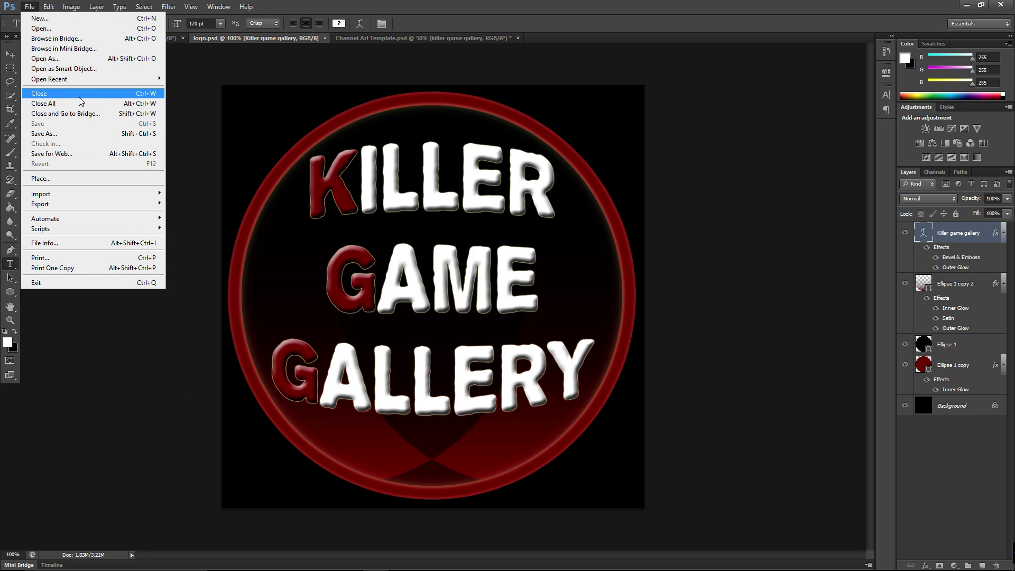
# Create a new document named "logo tutorial", 800 by 800 pixels, with a white background.
pyautogui.click(33, 19)
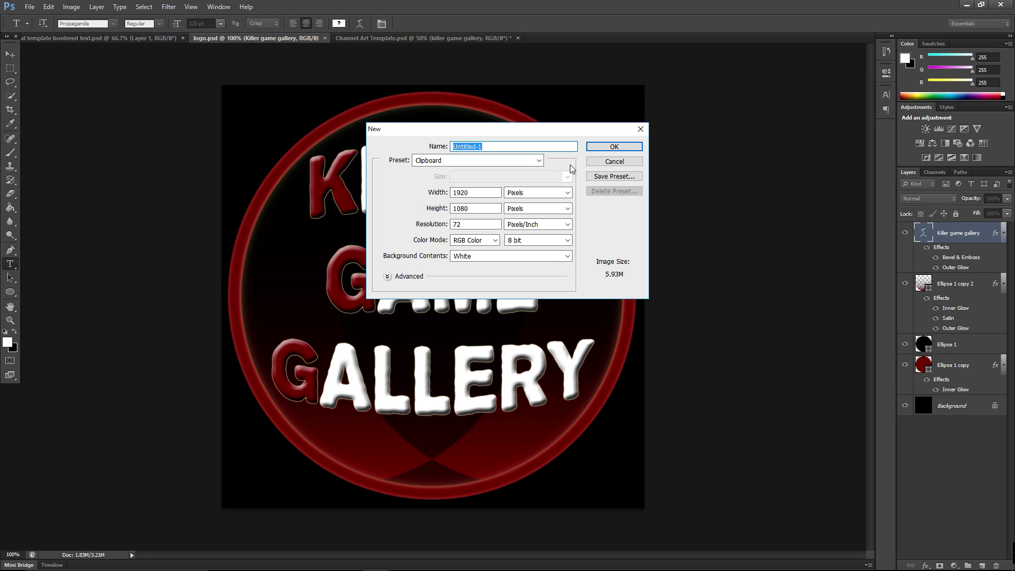
pyautogui.write('lol')
pyautogui.press('BackSpace')
pyautogui.write('go tutorial')
pyautogui.doubleClick(475, 194)
pyautogui.click(476, 194)
pyautogui.doubleClick(475, 193)
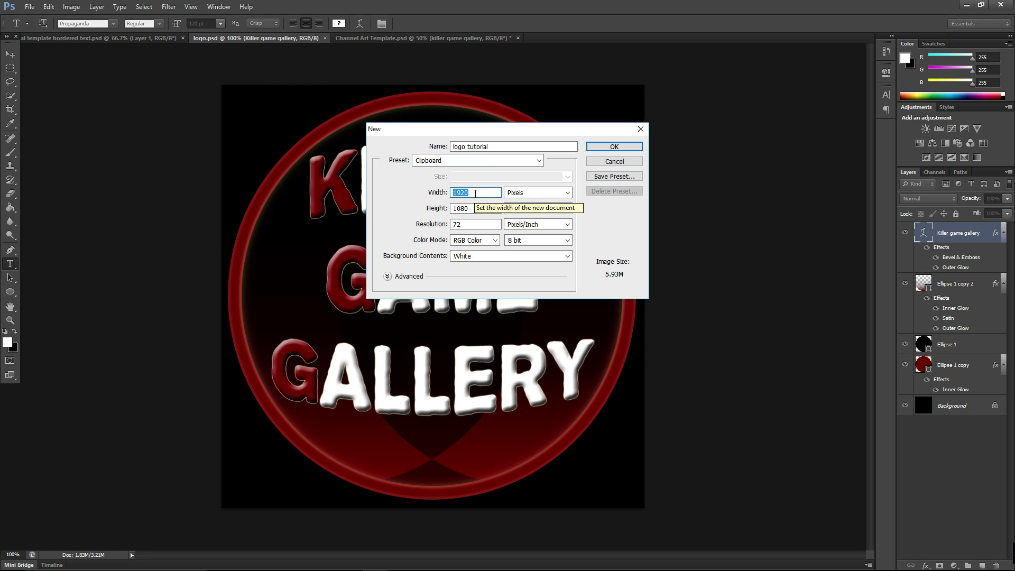
pyautogui.write('800')
pyautogui.doubleClick(475, 208)
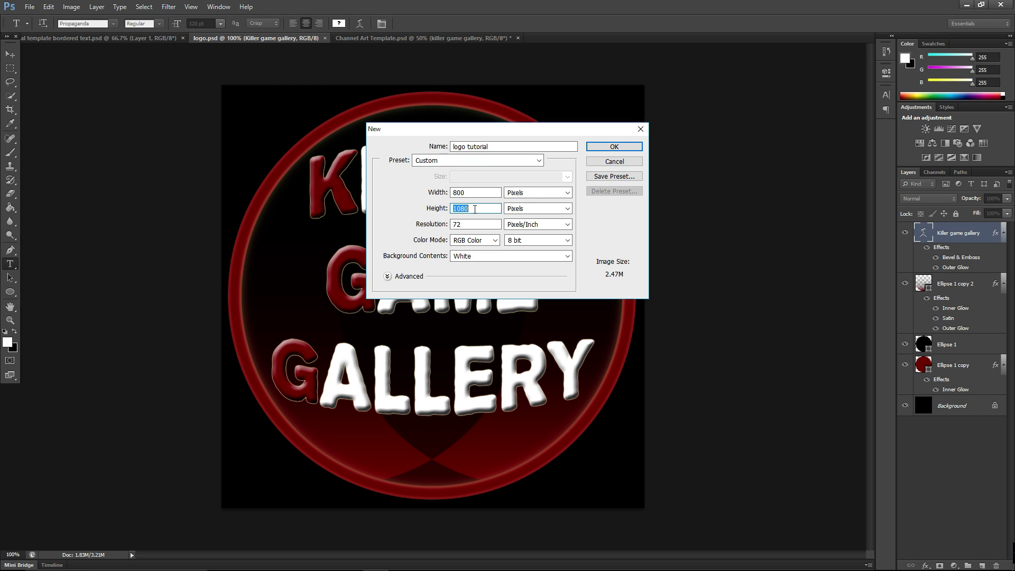
pyautogui.write('800')
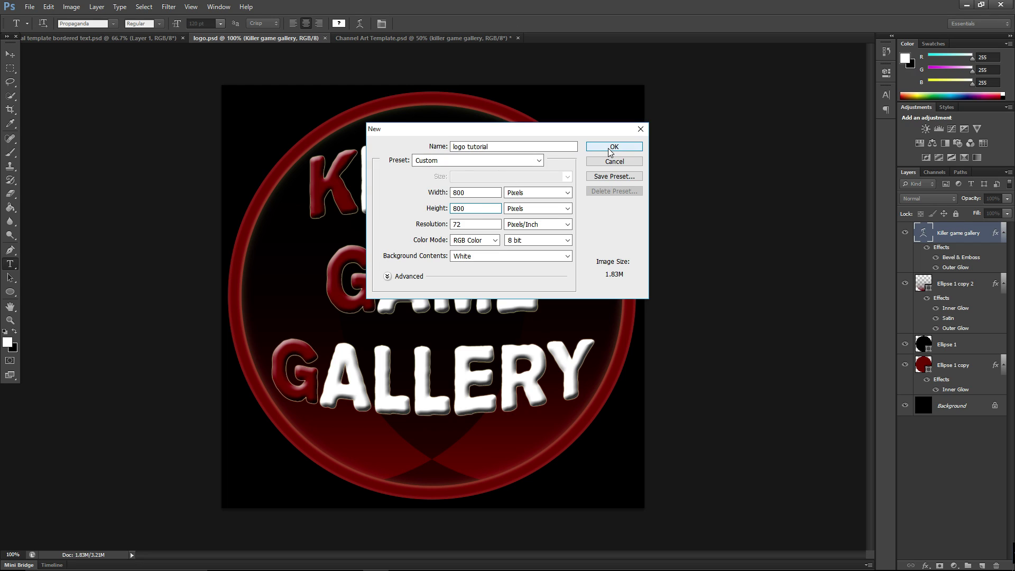
pyautogui.click(560, 195)
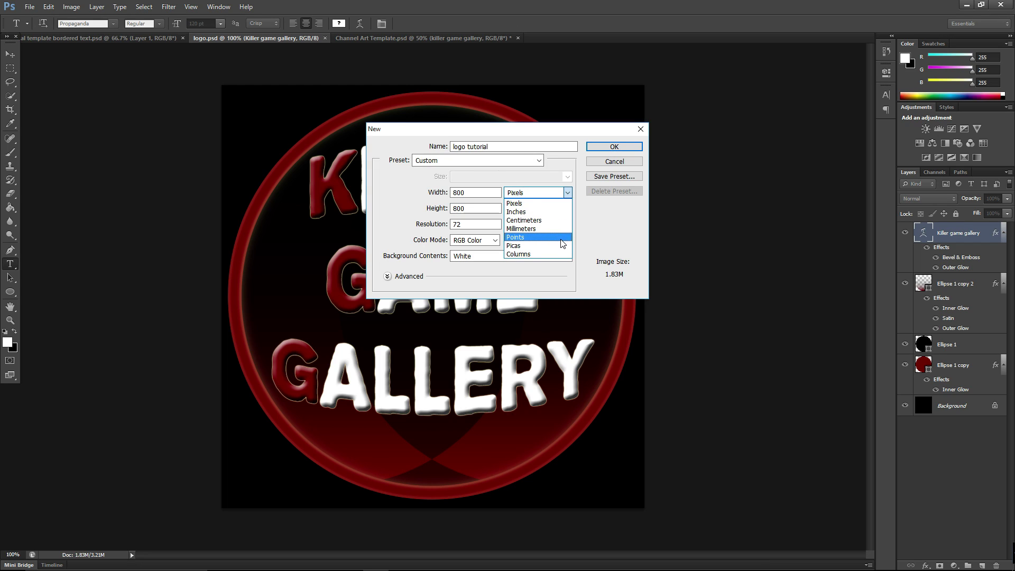
pyautogui.click(569, 194)
pyautogui.click(600, 151)
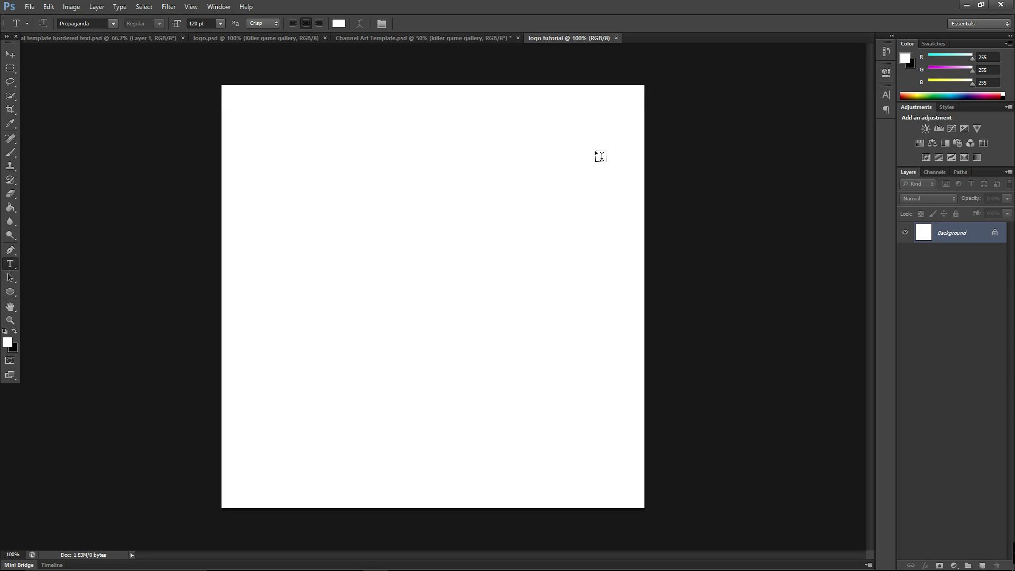
# Make black the foreground color and fill the white background with it using the Paint Bucket.
pyautogui.click(17, 333)
pyautogui.click(17, 332)
pyautogui.click(17, 332)
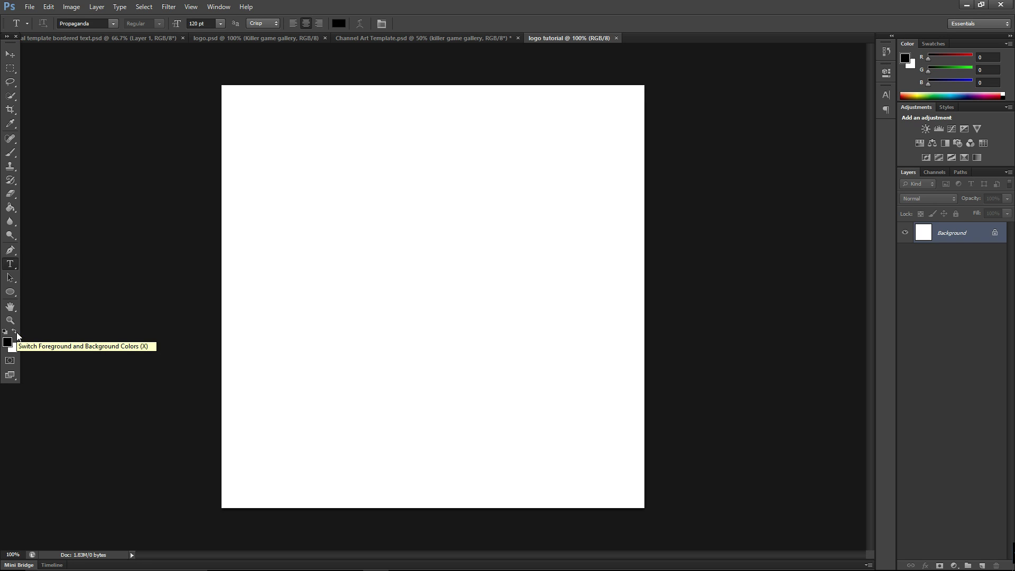
pyautogui.click(11, 207)
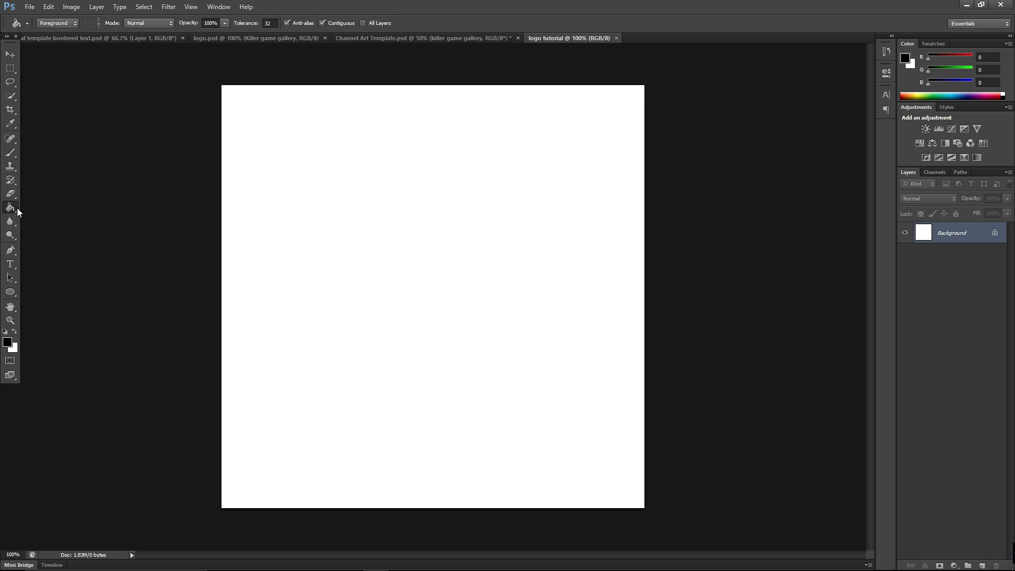
pyautogui.click(370, 199)
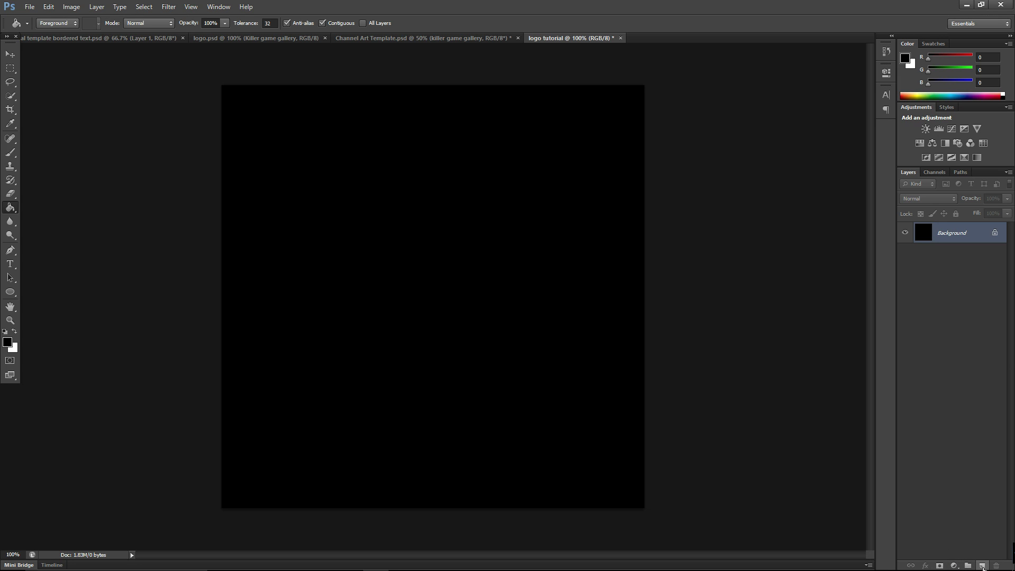
# Add a new layer and set the Rounded Rectangle tool to no stroke and a light blue fill.
pyautogui.click(982, 566)
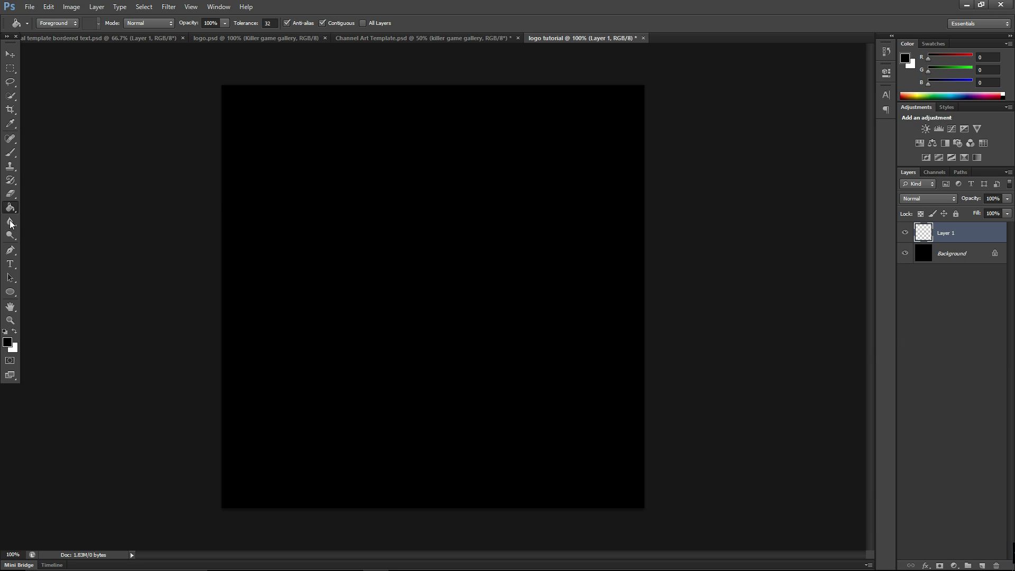
pyautogui.click(18, 294)
pyautogui.rightClick(18, 293)
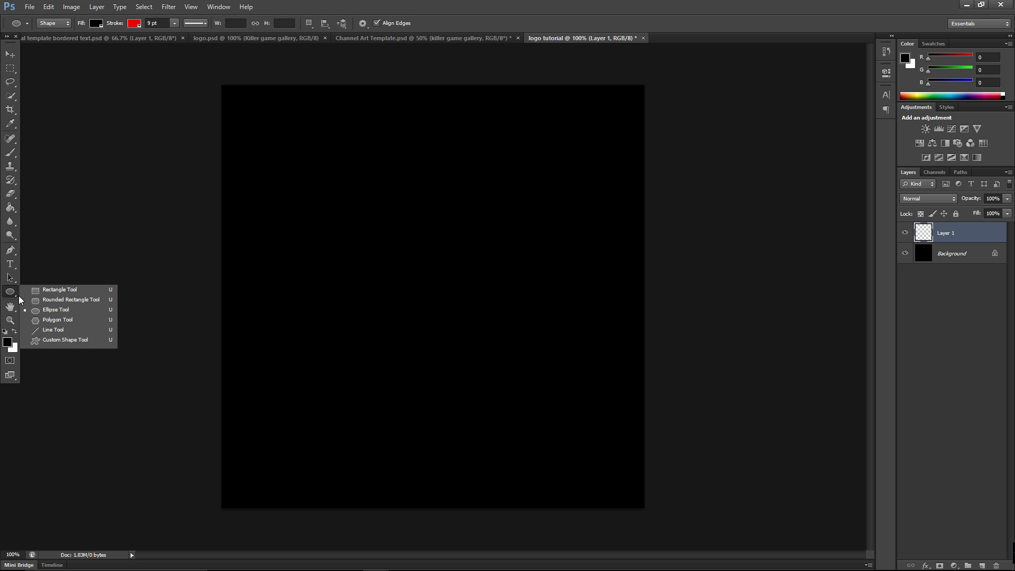
pyautogui.click(85, 302)
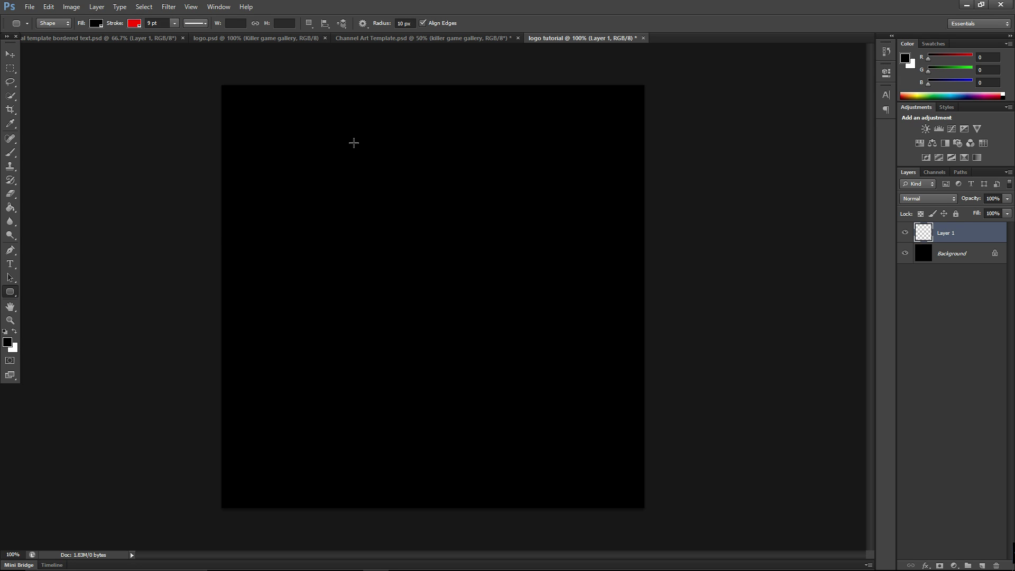
pyautogui.click(133, 24)
pyautogui.click(90, 44)
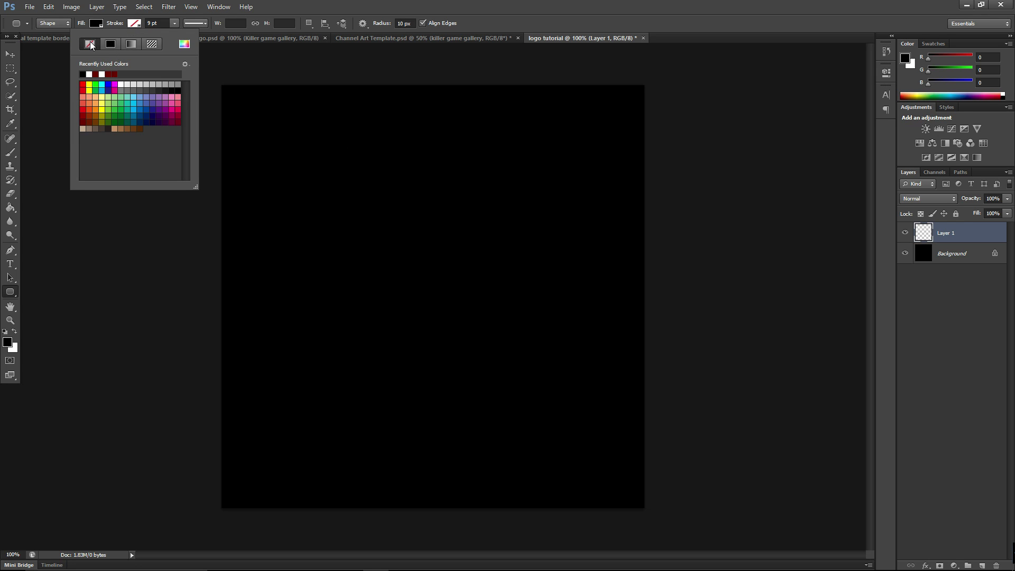
pyautogui.click(96, 24)
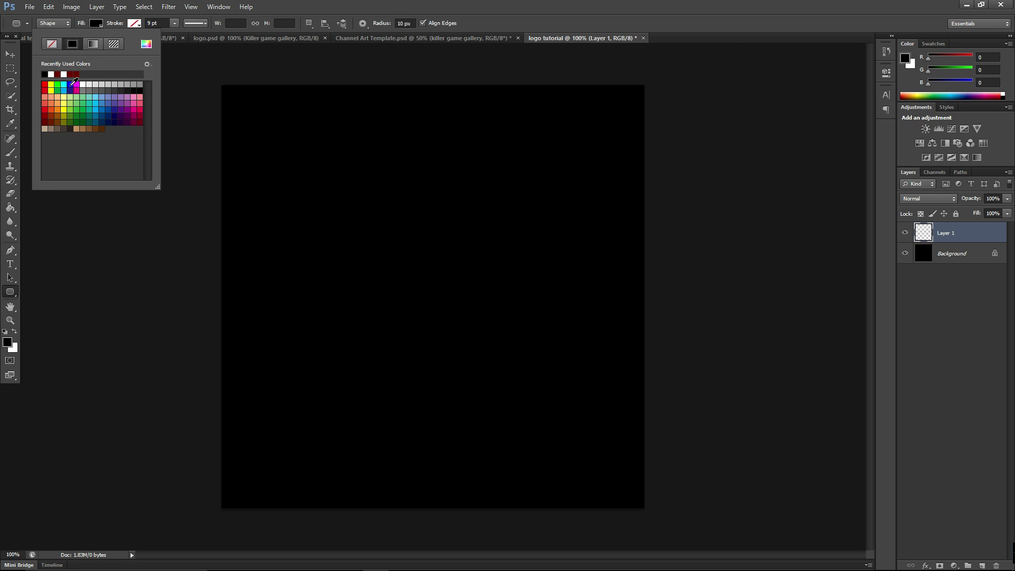
pyautogui.click(93, 103)
pyautogui.click(232, 110)
pyautogui.moveTo(232, 109); pyautogui.dragTo(638, 500)
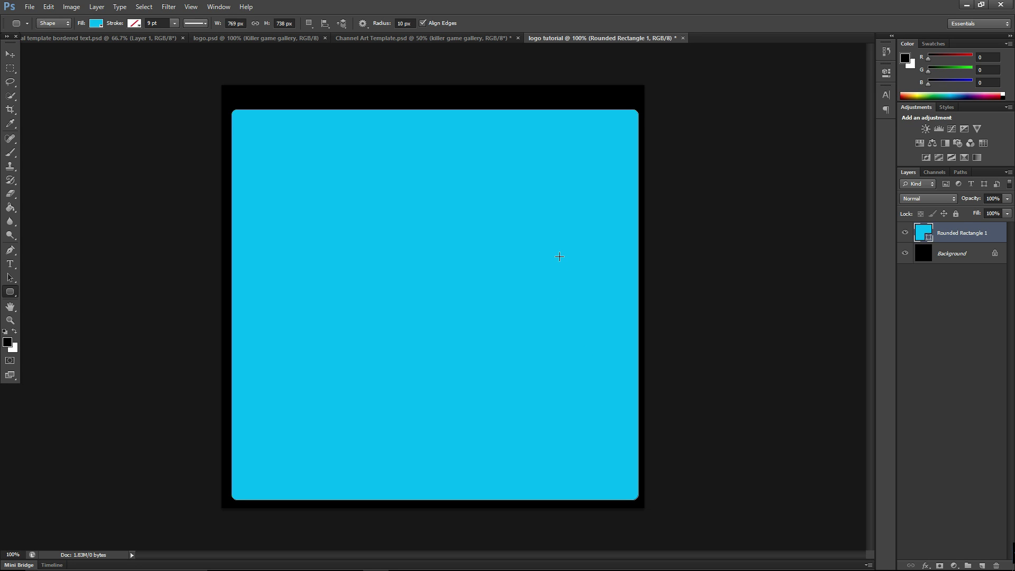
pyautogui.hotkey('ctrl', 'z')
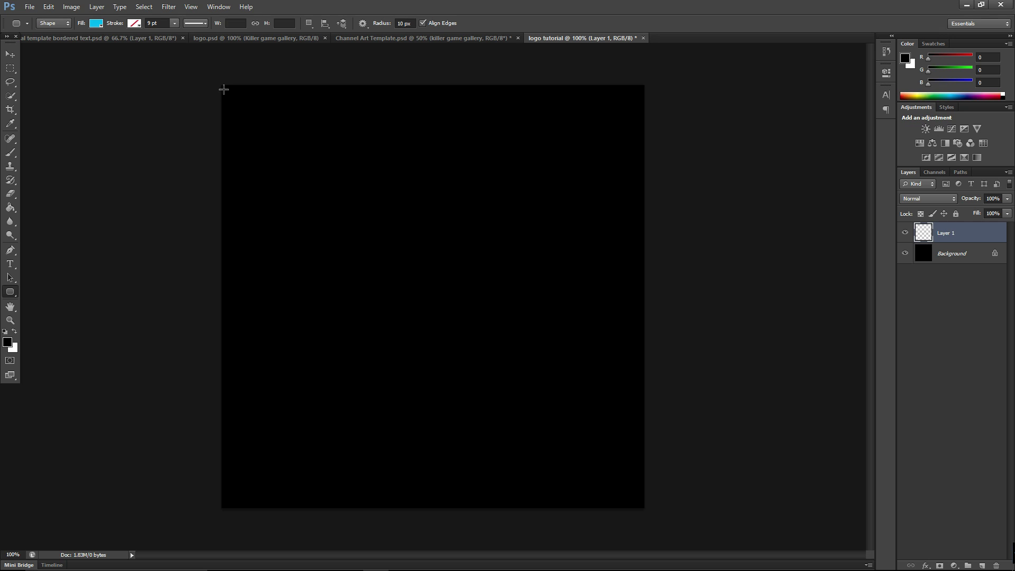
# Draw a rounded rectangle of about 773 by 768 px nearly filling the canvas, and duplicate its layer.
pyautogui.moveTo(228, 93); pyautogui.dragTo(636, 498)
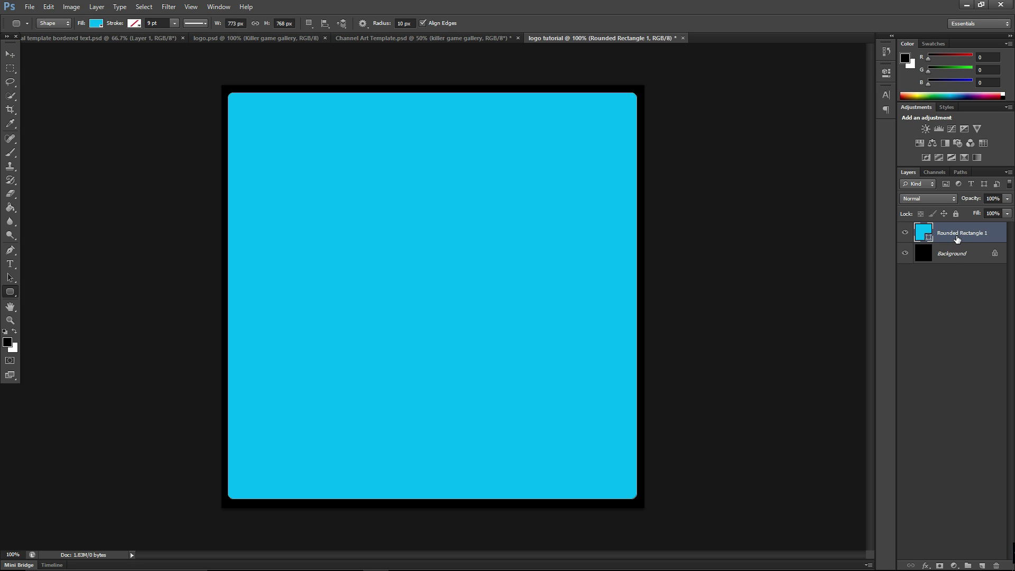
pyautogui.rightClick(956, 241)
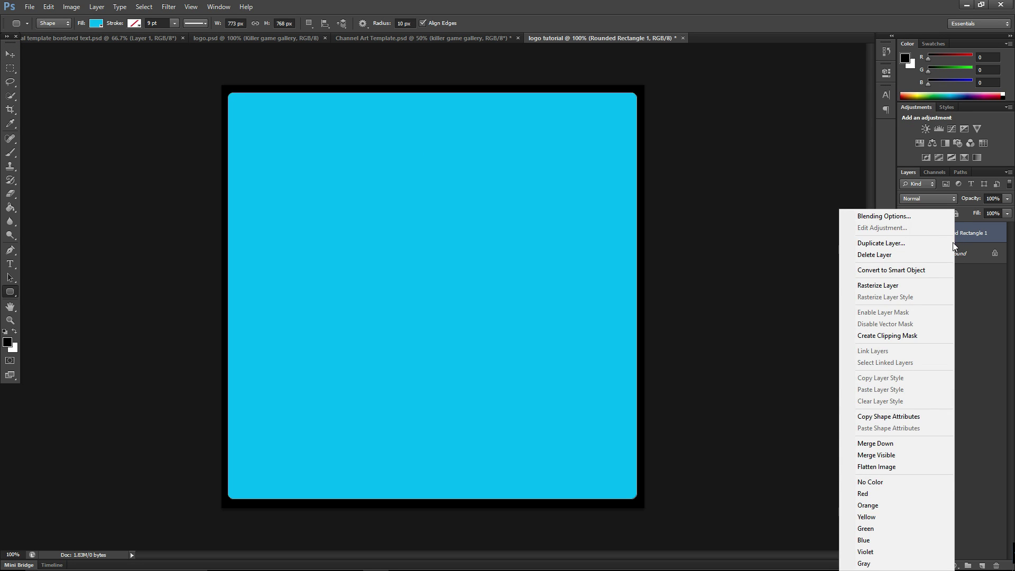
pyautogui.click(879, 243)
pyautogui.click(599, 174)
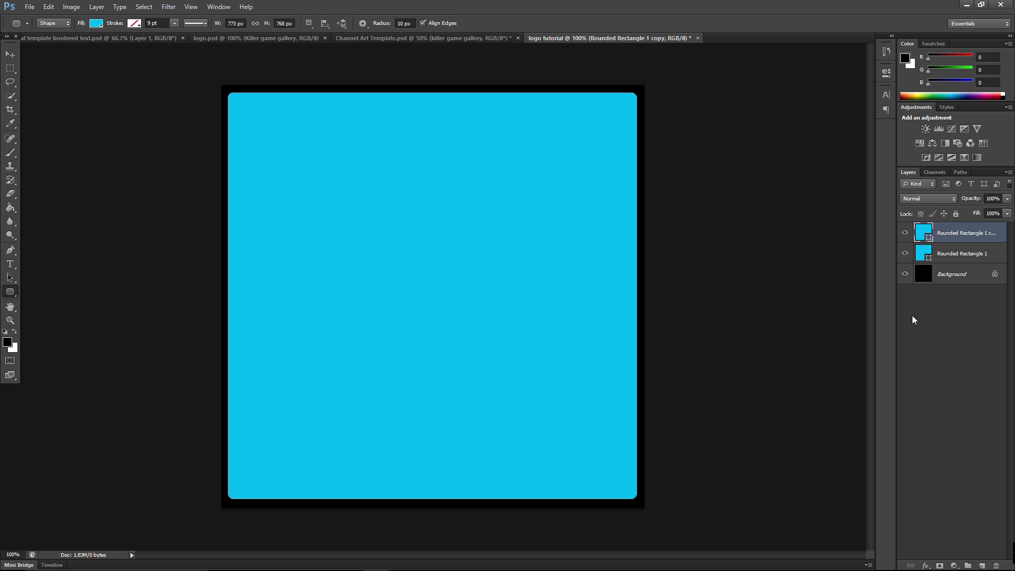
# Scale the duplicated rectangle to about 95.7% and center it inside the original, leaving an even border, and apply the transformation.
pyautogui.hotkey('ctrl', 't')
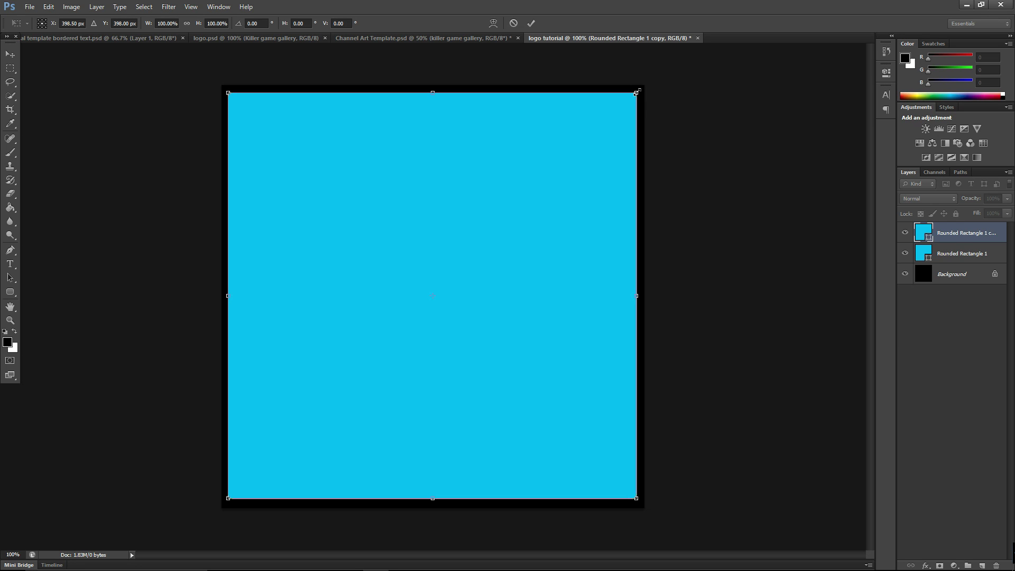
pyautogui.moveTo(636, 93); pyautogui.dragTo(629, 119)
pyautogui.moveTo(582, 149); pyautogui.dragTo(592, 142)
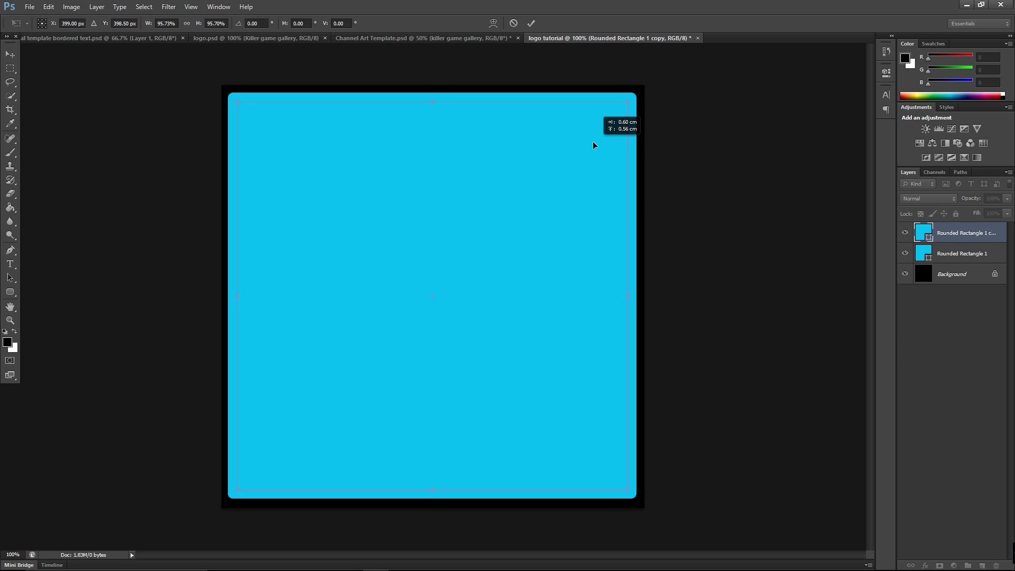
pyautogui.moveTo(592, 141); pyautogui.dragTo(592, 141)
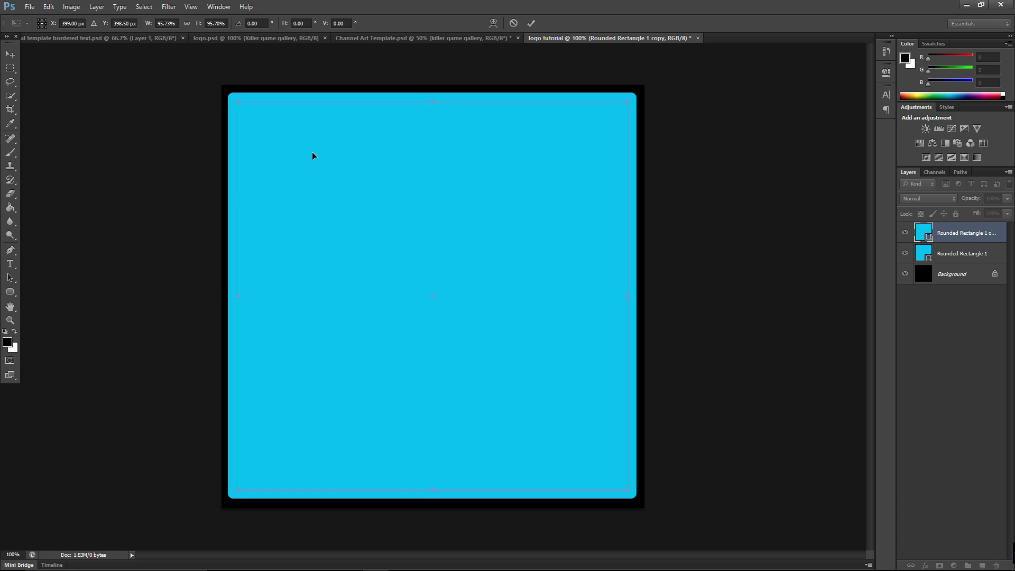
pyautogui.click(10, 293)
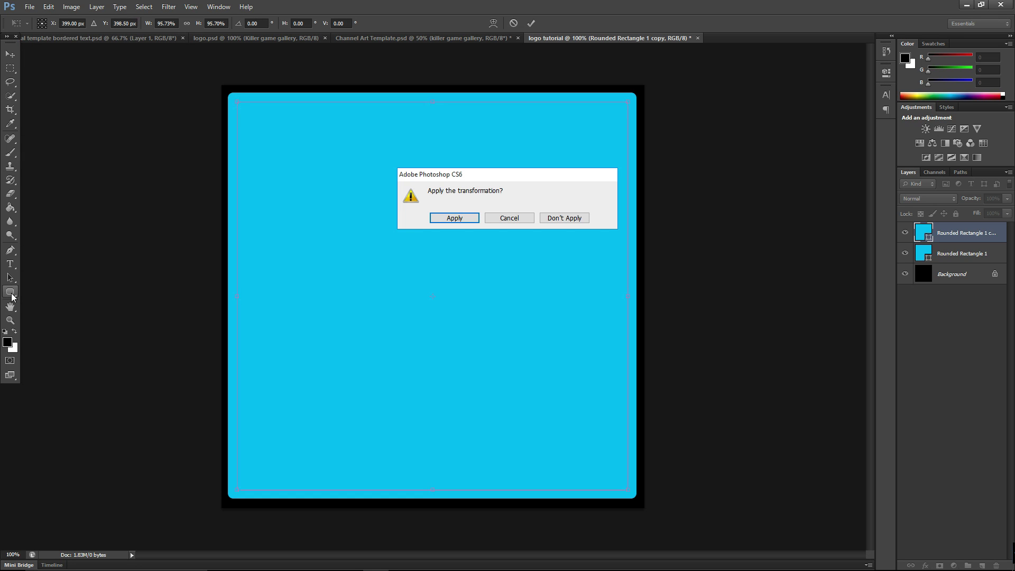
pyautogui.click(464, 218)
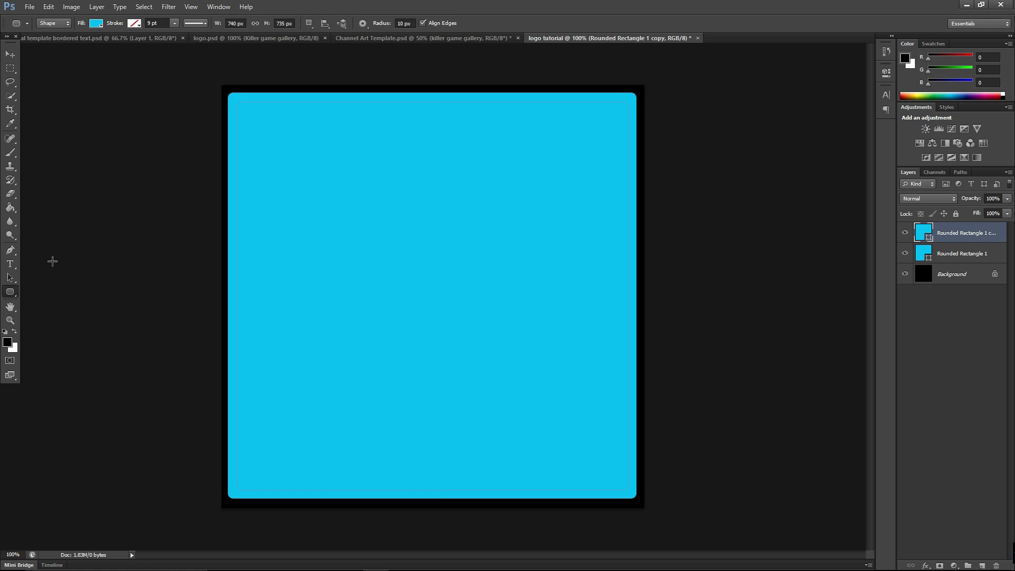
# Change the fill of the smaller, duplicated rectangle to a dark teal shade of the same blue.
pyautogui.click(97, 23)
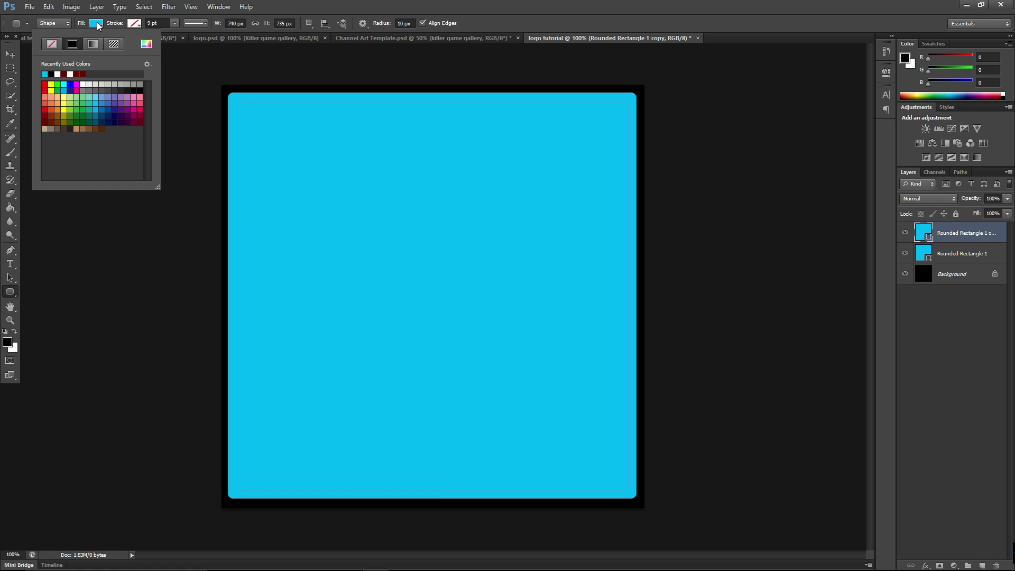
pyautogui.click(147, 46)
pyautogui.moveTo(766, 202); pyautogui.dragTo(762, 256)
pyautogui.click(881, 184)
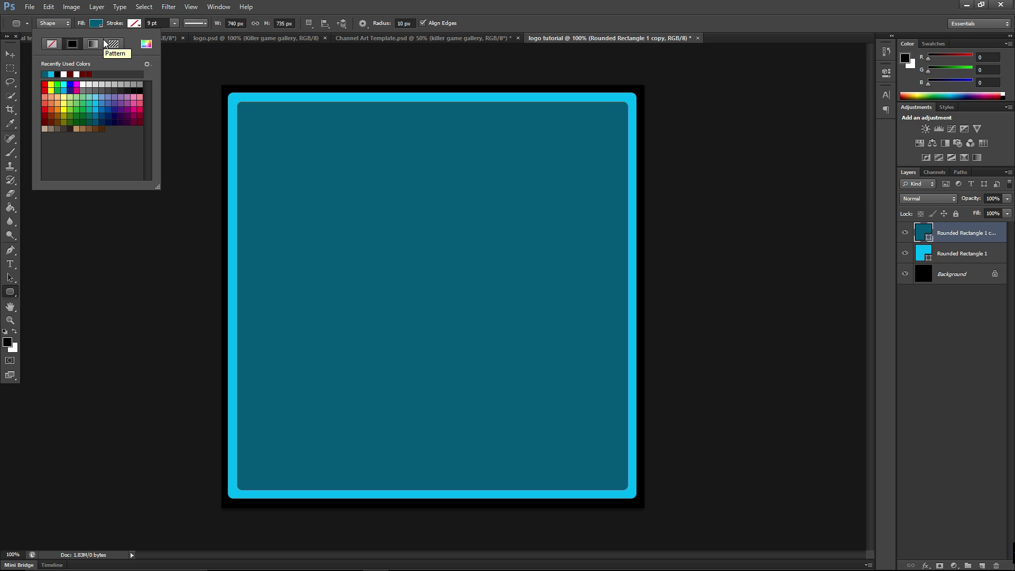
# Add an Outer Glow to the original light blue rectangle with a spread of 7% and a size of 13 px.
pyautogui.click(974, 259)
pyautogui.click(974, 255)
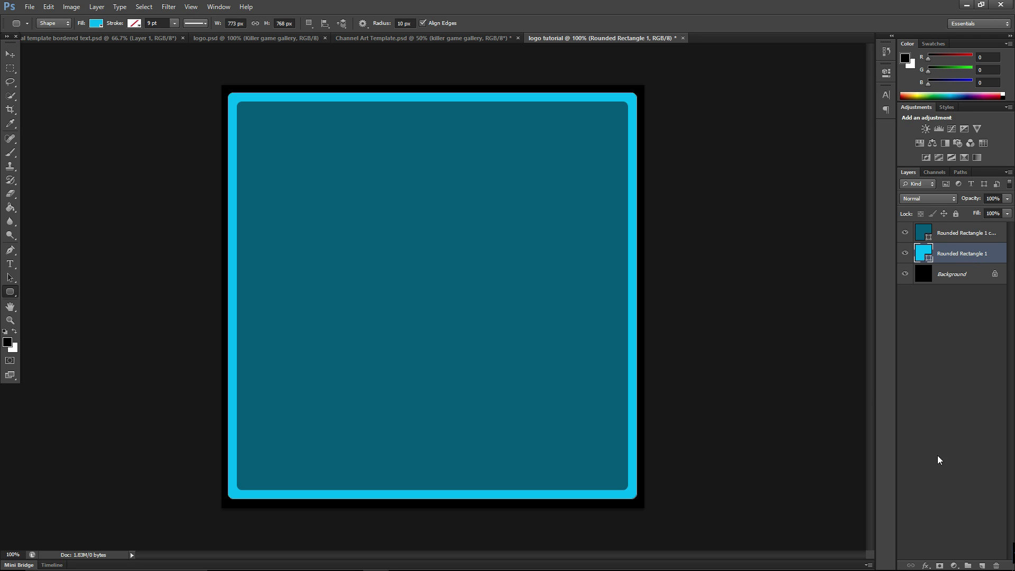
pyautogui.click(930, 565)
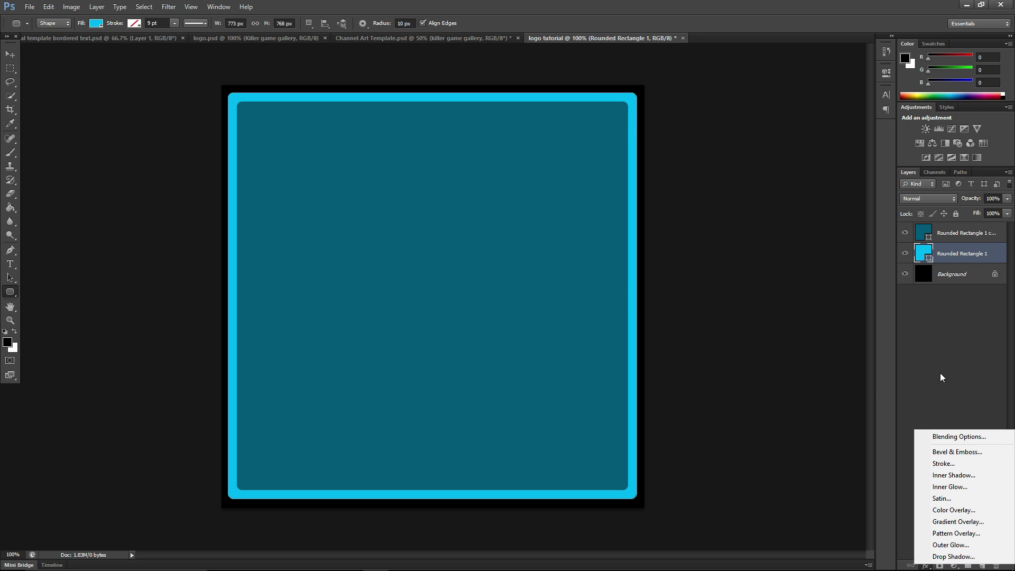
pyautogui.click(975, 331)
pyautogui.click(9, 53)
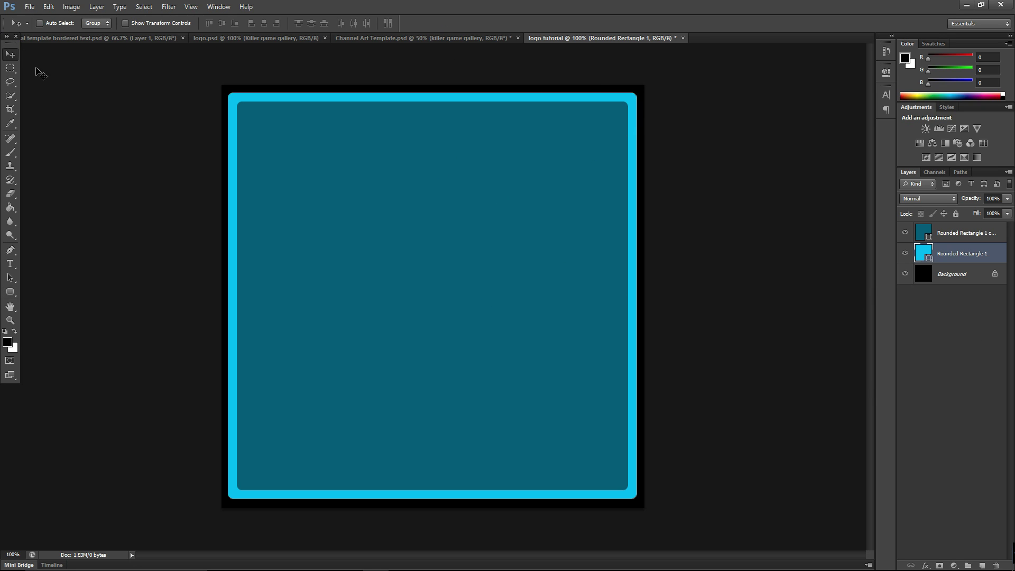
pyautogui.click(930, 565)
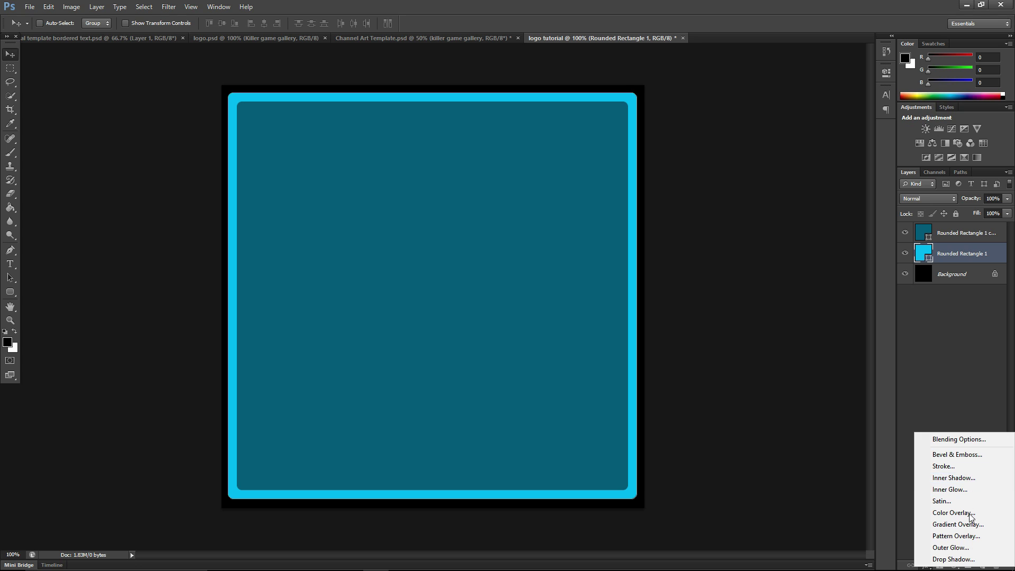
pyautogui.click(972, 545)
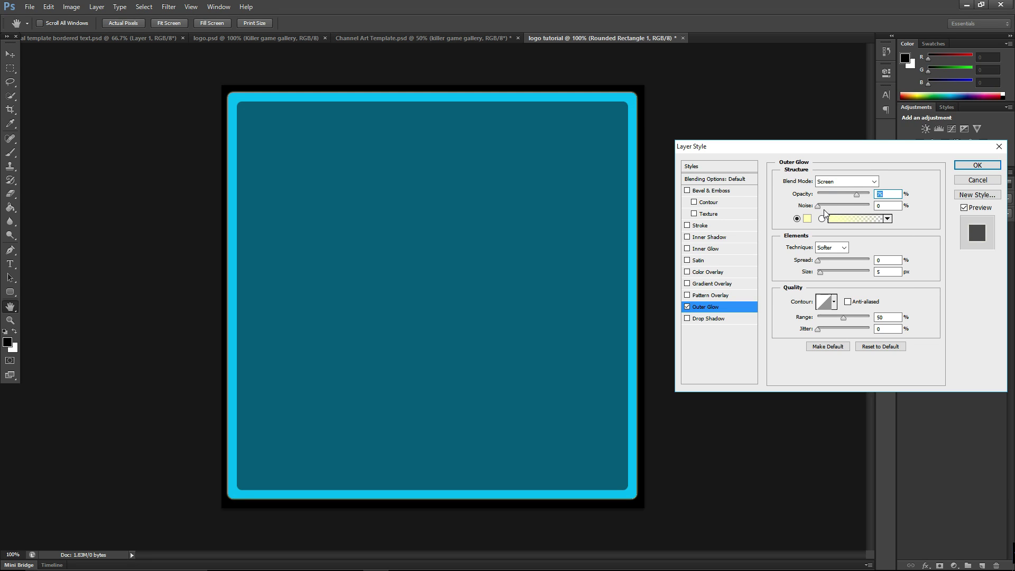
pyautogui.moveTo(819, 261); pyautogui.dragTo(823, 272)
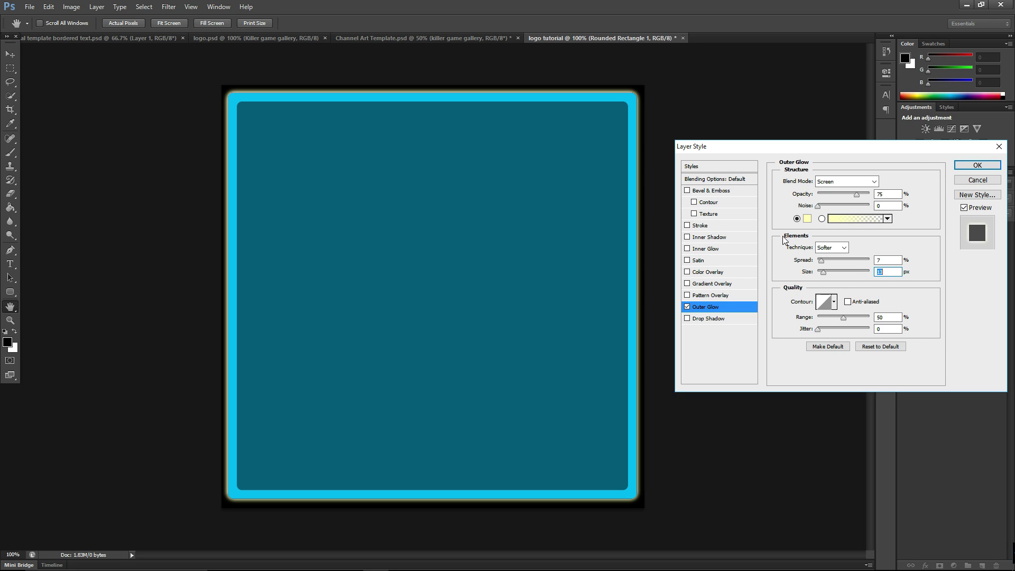
# Set the outer glow color to the light blue sampled from the rectangle's border.
pyautogui.click(809, 219)
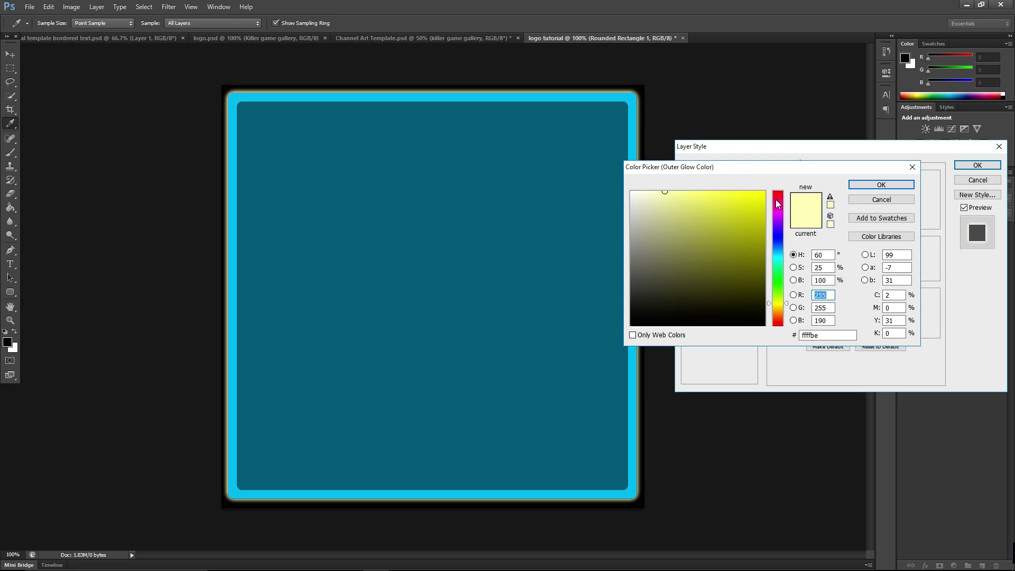
pyautogui.click(632, 127)
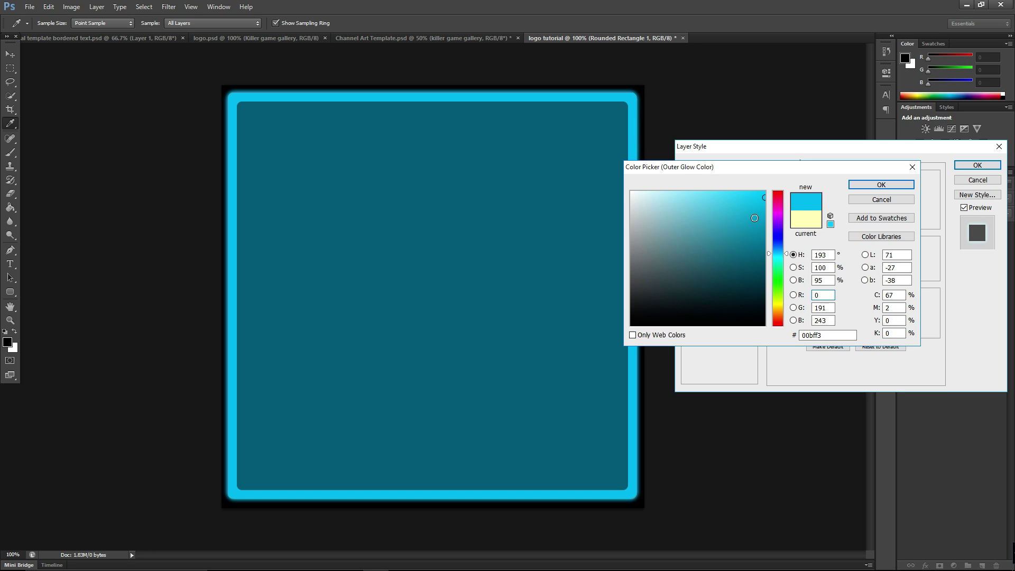
pyautogui.click(882, 185)
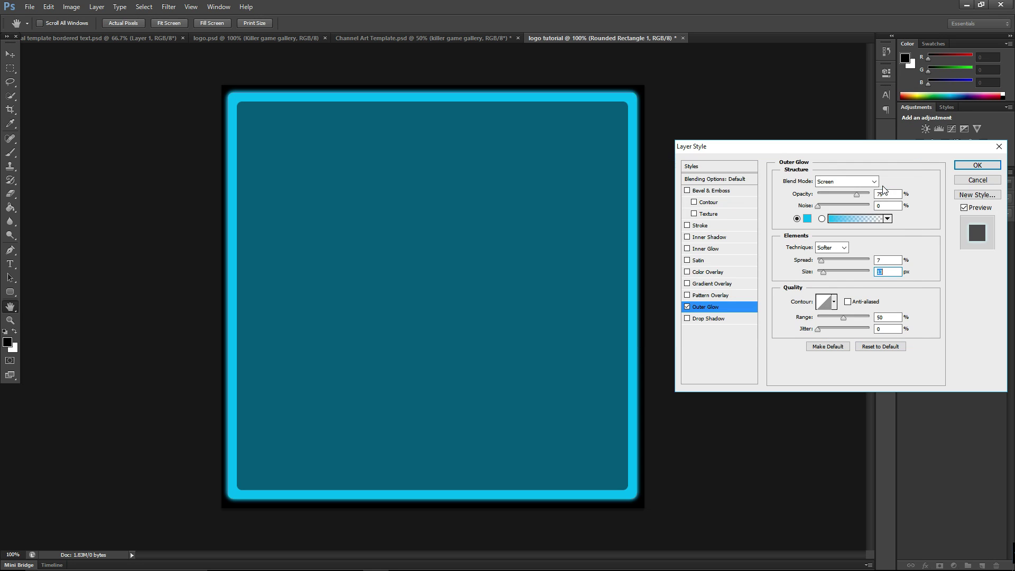
# Accept the light blue rectangle's glow and add an Outer Glow with a size of 18 px to the smaller dark teal rectangle.
pyautogui.click(978, 165)
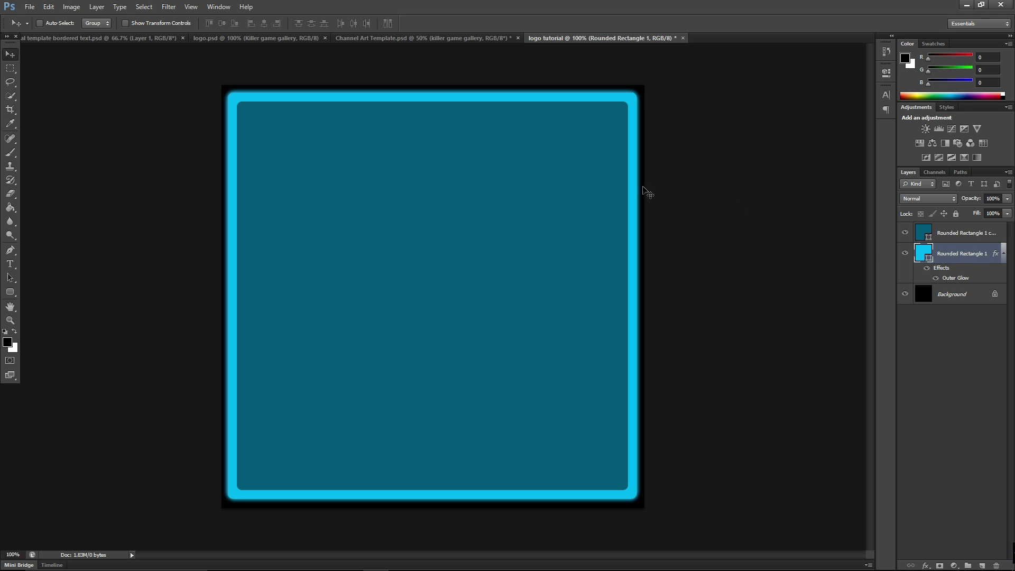
pyautogui.click(943, 237)
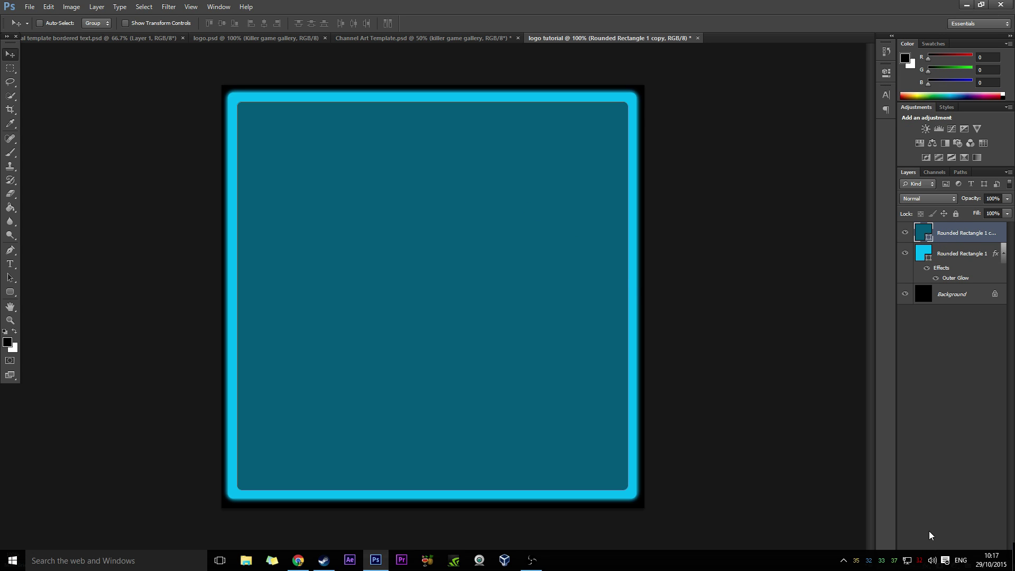
pyautogui.click(925, 565)
pyautogui.click(957, 548)
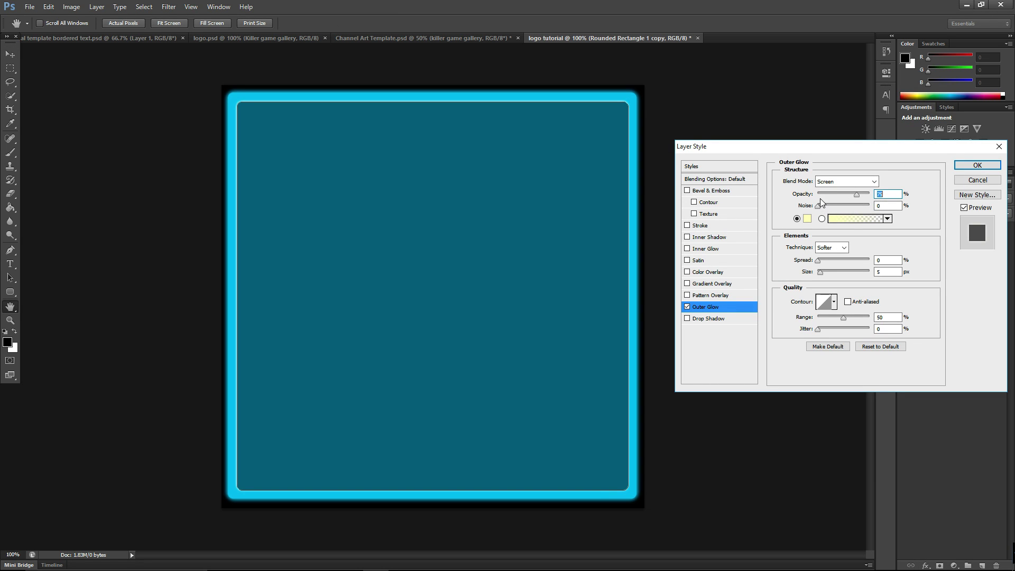
pyautogui.moveTo(821, 273); pyautogui.dragTo(827, 277)
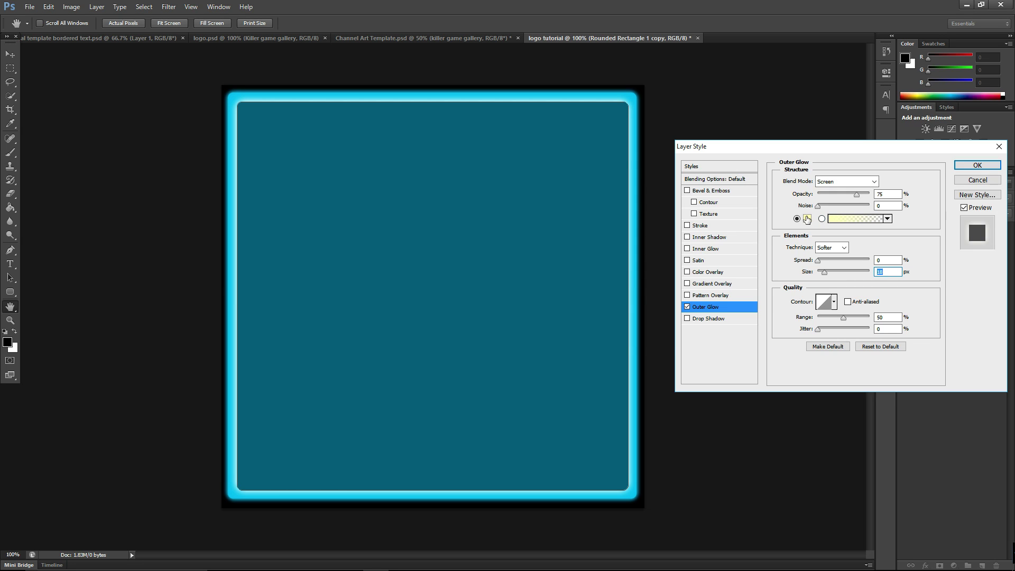
# Set the dark teal rectangle's outer glow color to white (#ffffff) and apply the layer style.
pyautogui.click(807, 218)
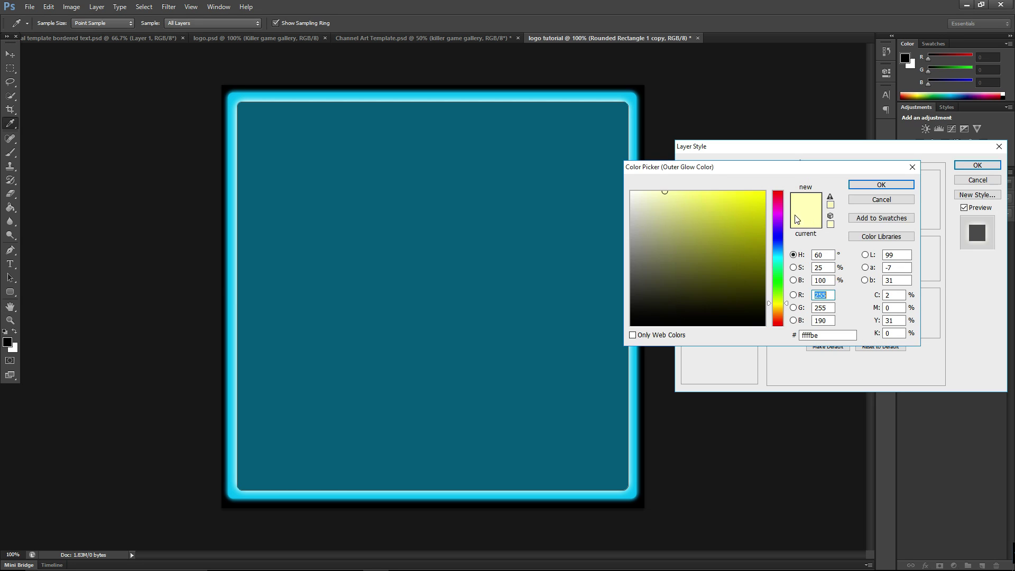
pyautogui.click(636, 137)
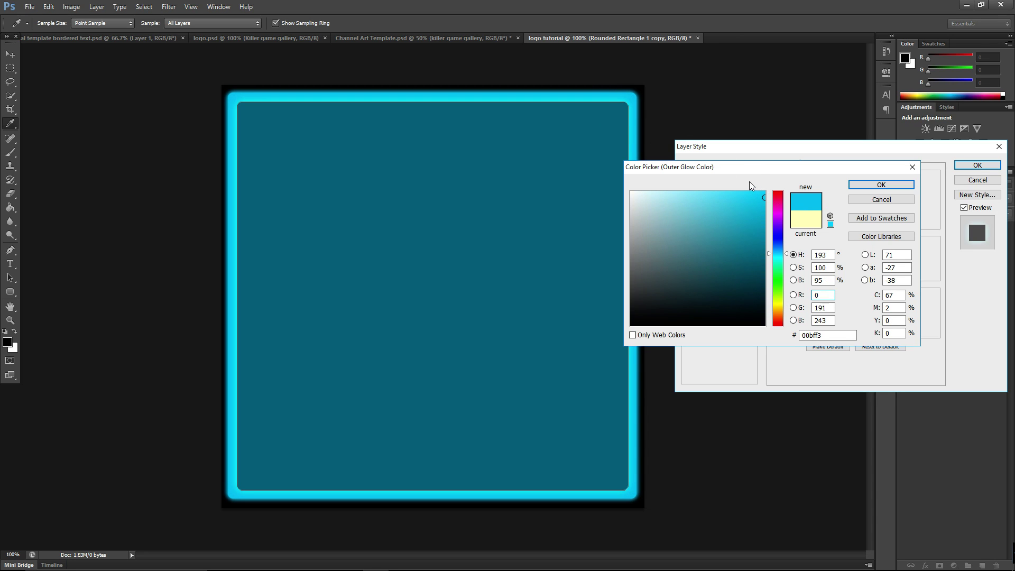
pyautogui.click(808, 216)
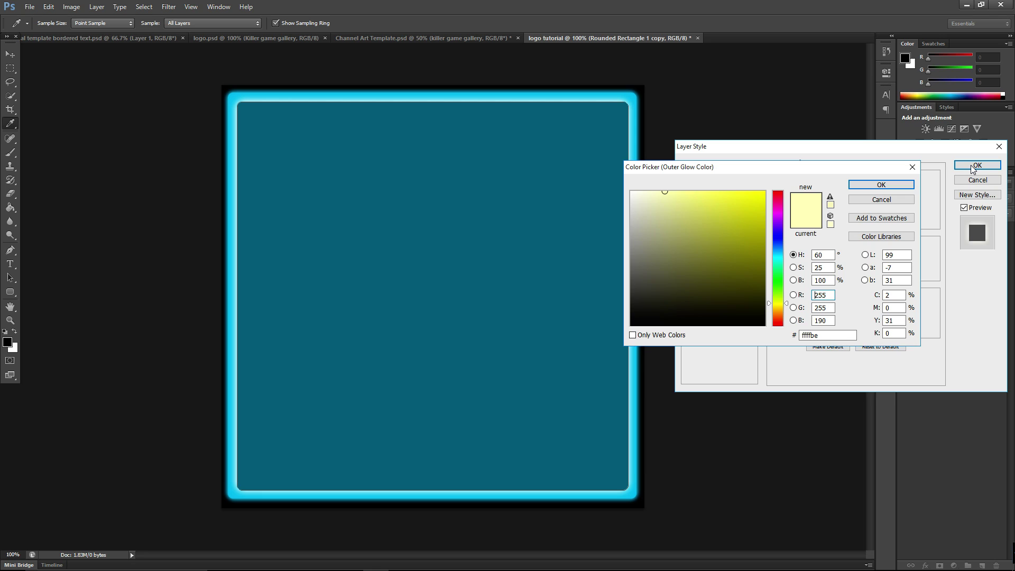
pyautogui.moveTo(665, 201)
pyautogui.mouseDown()
pyautogui.moveTo(615, 194)
pyautogui.moveTo(600, 179)
pyautogui.mouseUp()
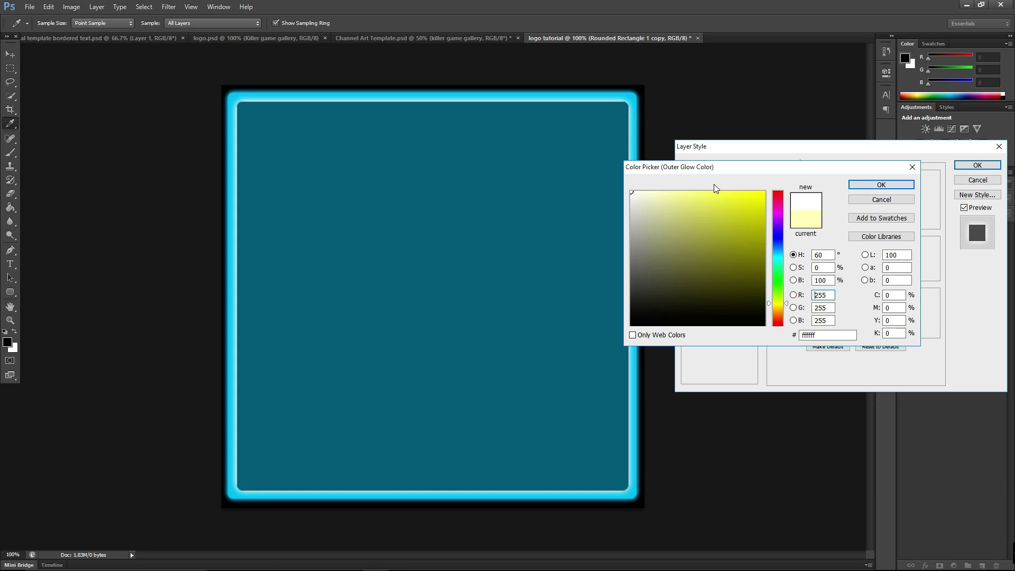
pyautogui.click(882, 186)
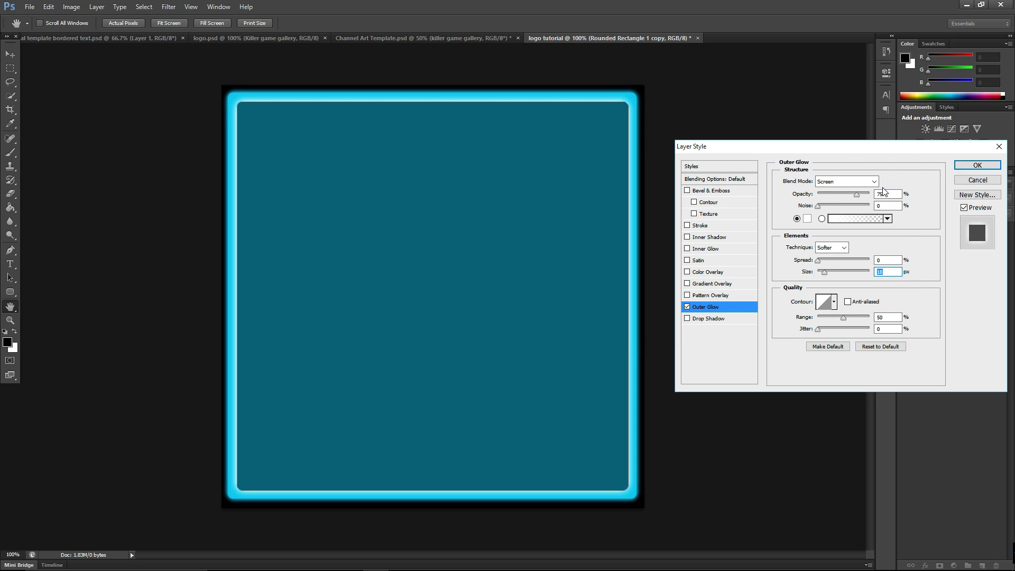
pyautogui.click(973, 165)
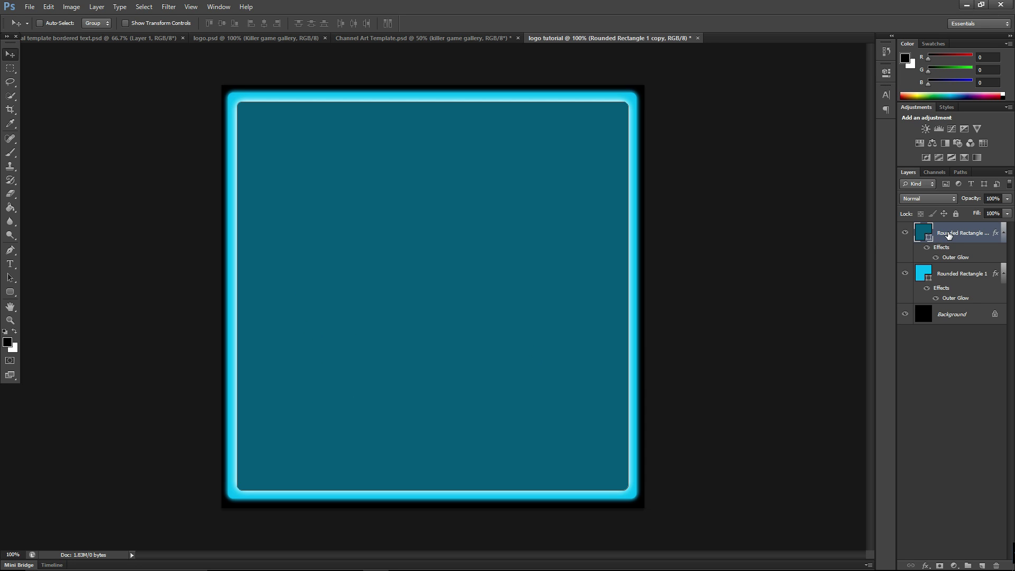
# Duplicate the dark teal rectangle layer and turn off the Outer Glow on the new copy.
pyautogui.rightClick(948, 234)
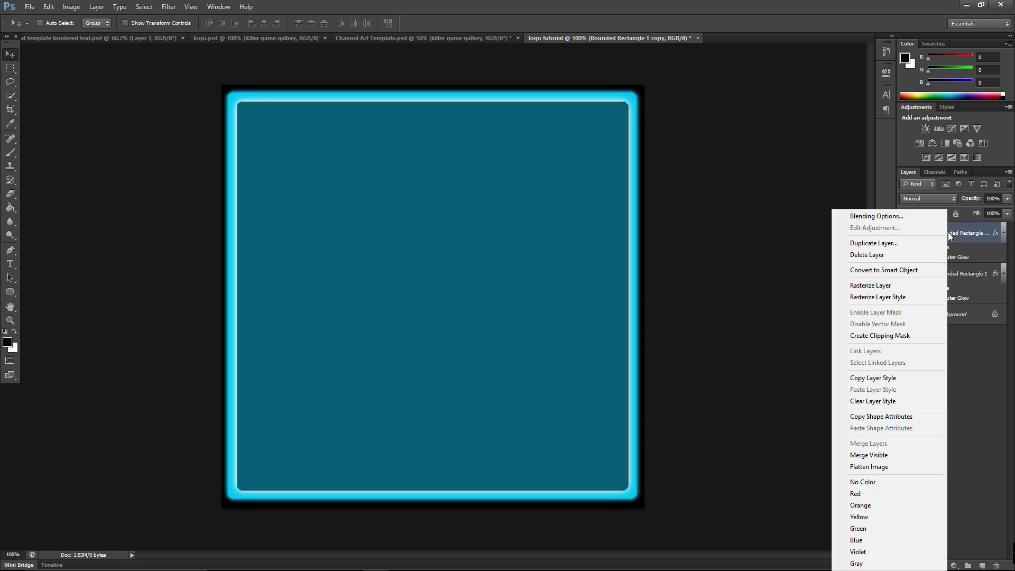
pyautogui.click(883, 242)
pyautogui.click(599, 173)
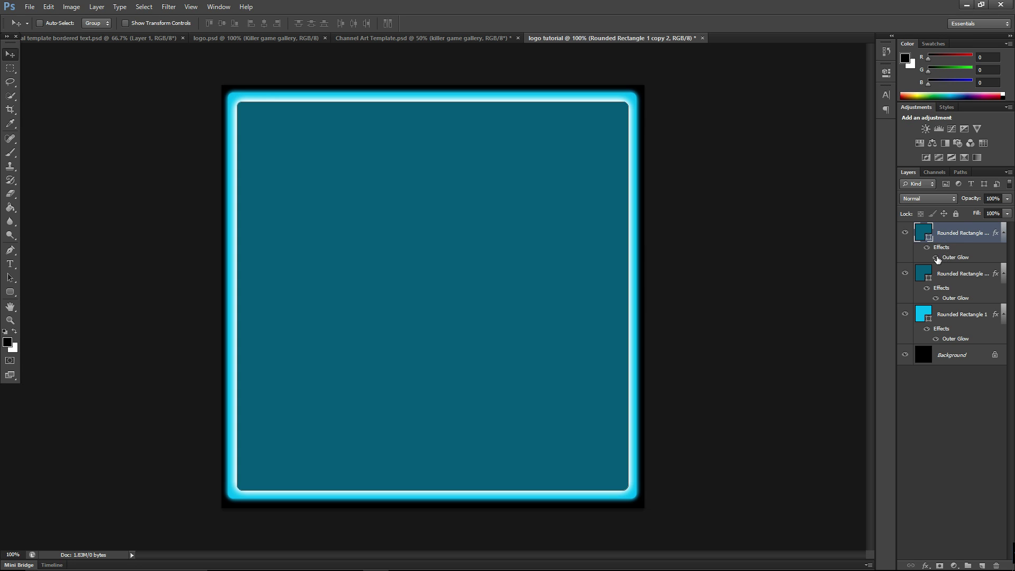
pyautogui.rightClick(937, 250)
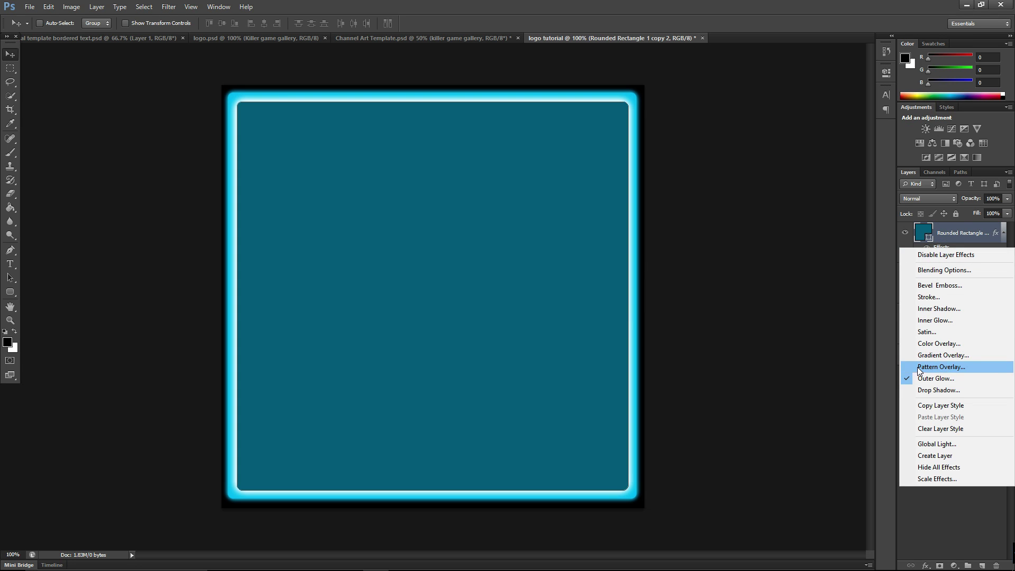
pyautogui.click(912, 377)
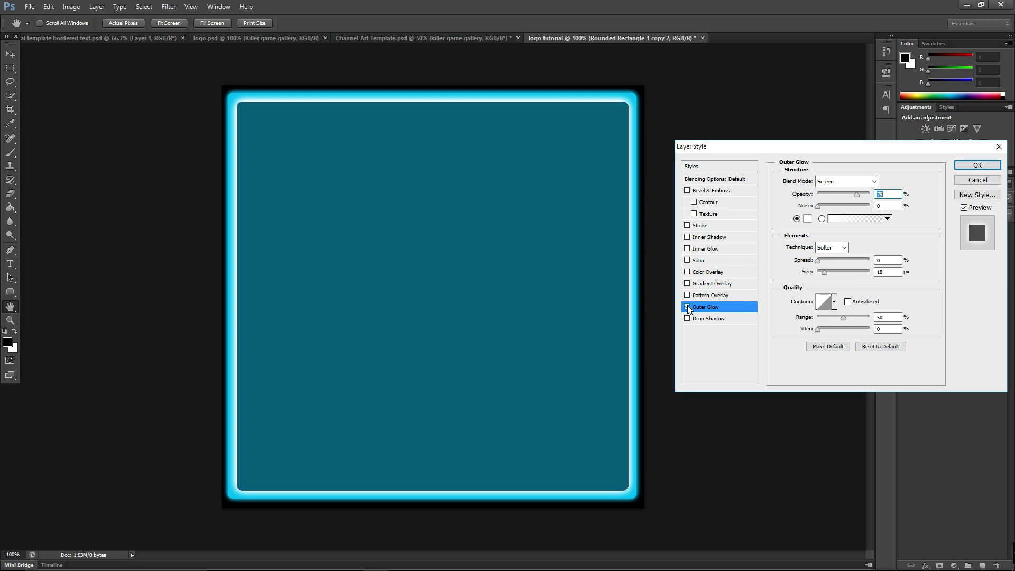
pyautogui.click(977, 165)
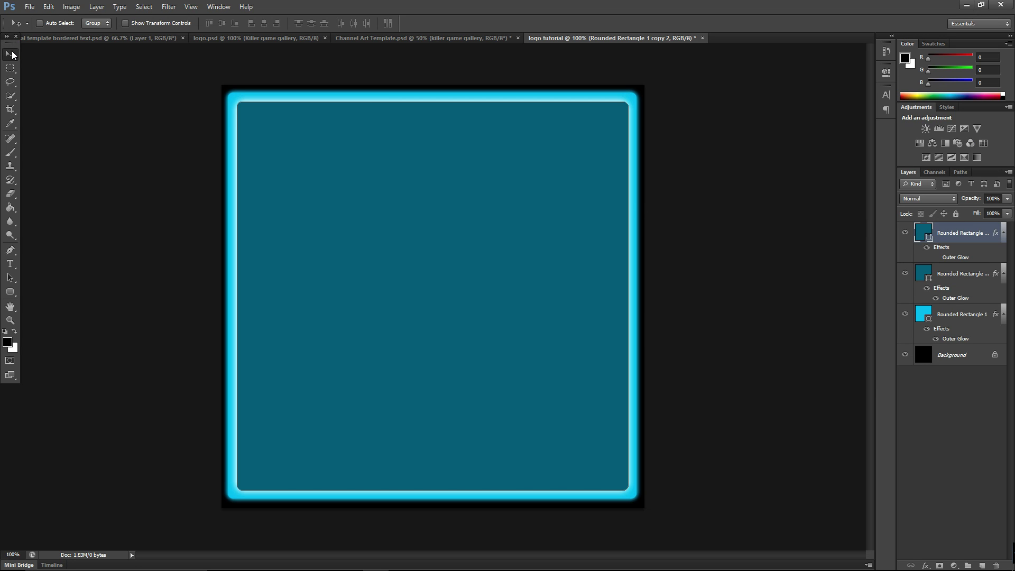
pyautogui.moveTo(450, 248)
pyautogui.mouseDown()
pyautogui.moveTo(427, 285)
pyautogui.moveTo(453, 274)
pyautogui.moveTo(449, 264)
pyautogui.mouseUp()
pyautogui.hotkey('ctrl', 'z')
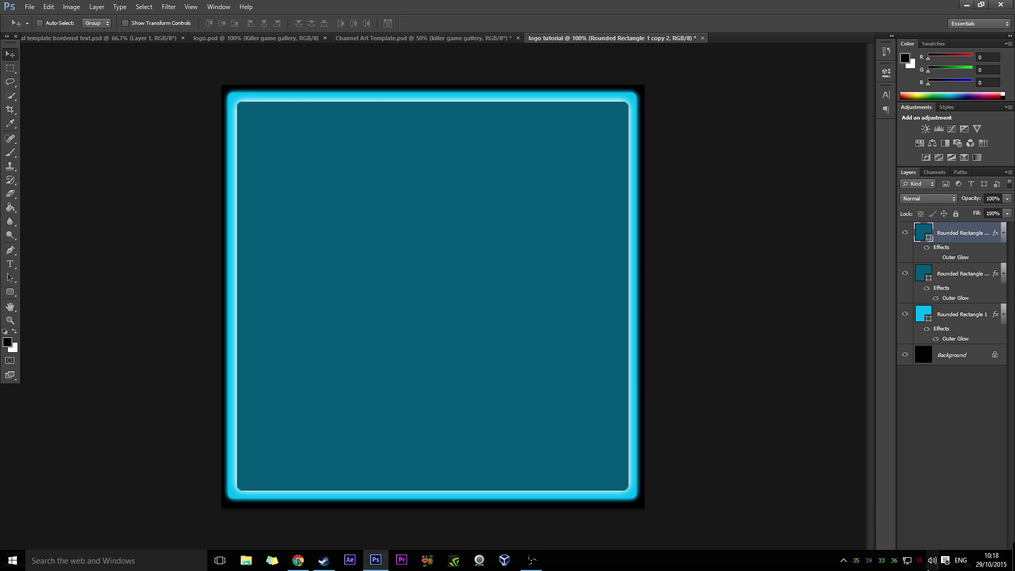
# Add a Gradient Overlay to the topmost copy of the dark teal rectangle.
pyautogui.click(926, 566)
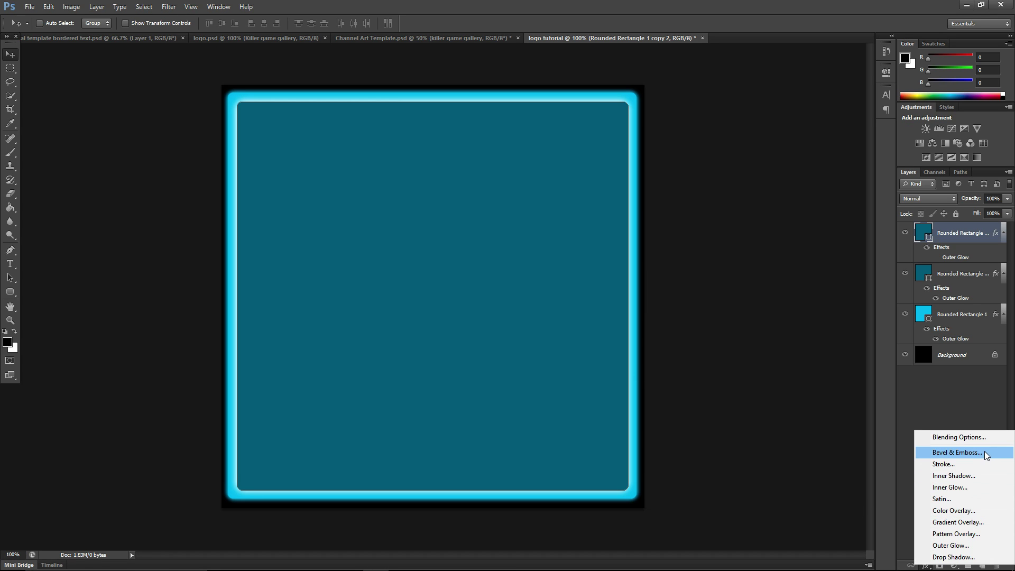
pyautogui.click(975, 522)
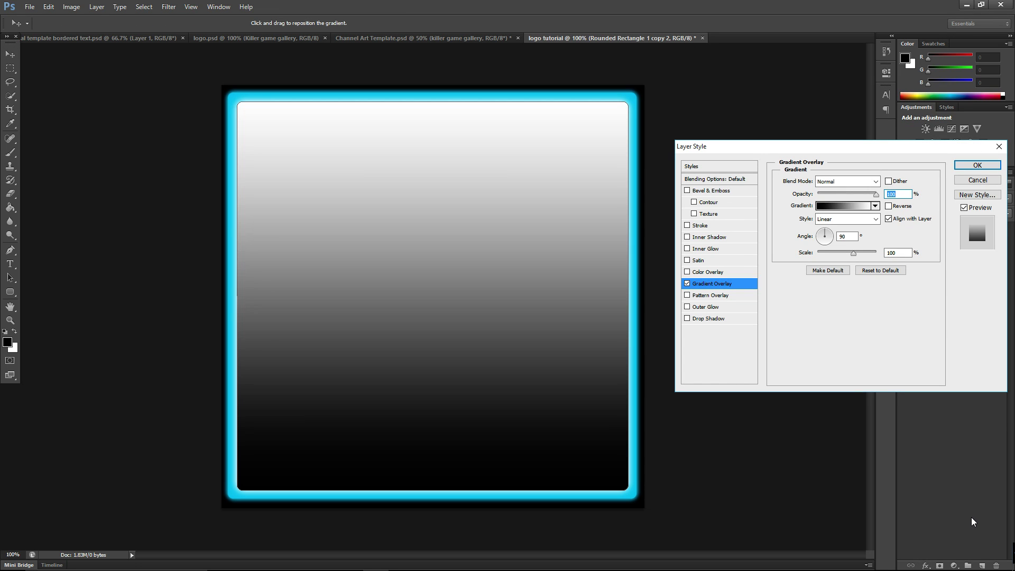
pyautogui.click(846, 206)
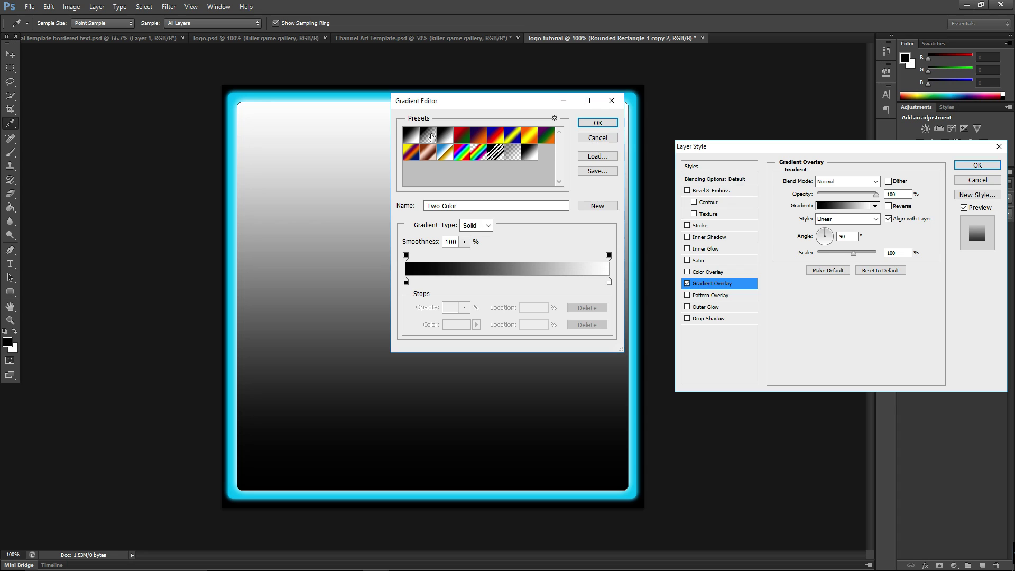
pyautogui.click(431, 137)
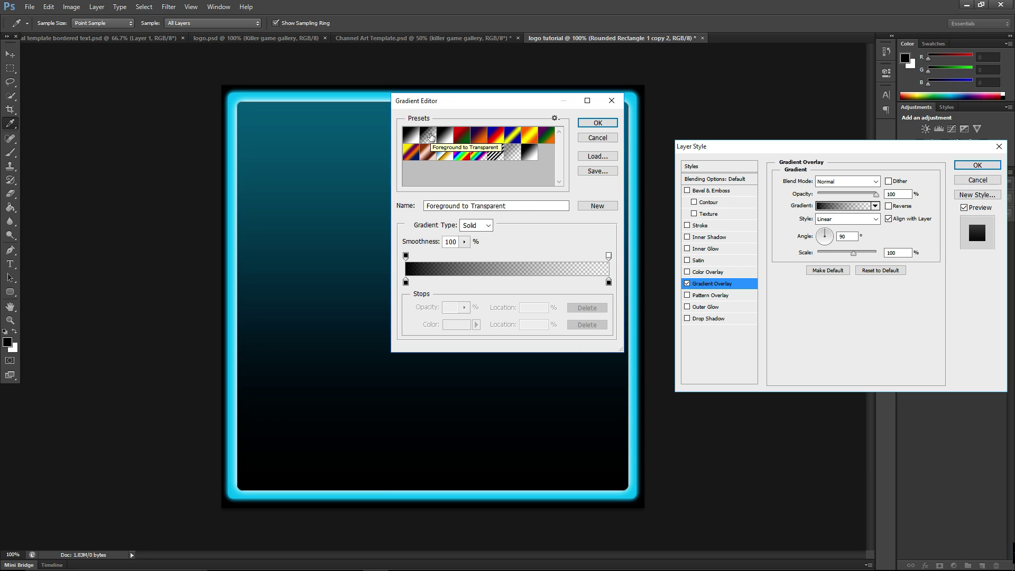
pyautogui.click(406, 282)
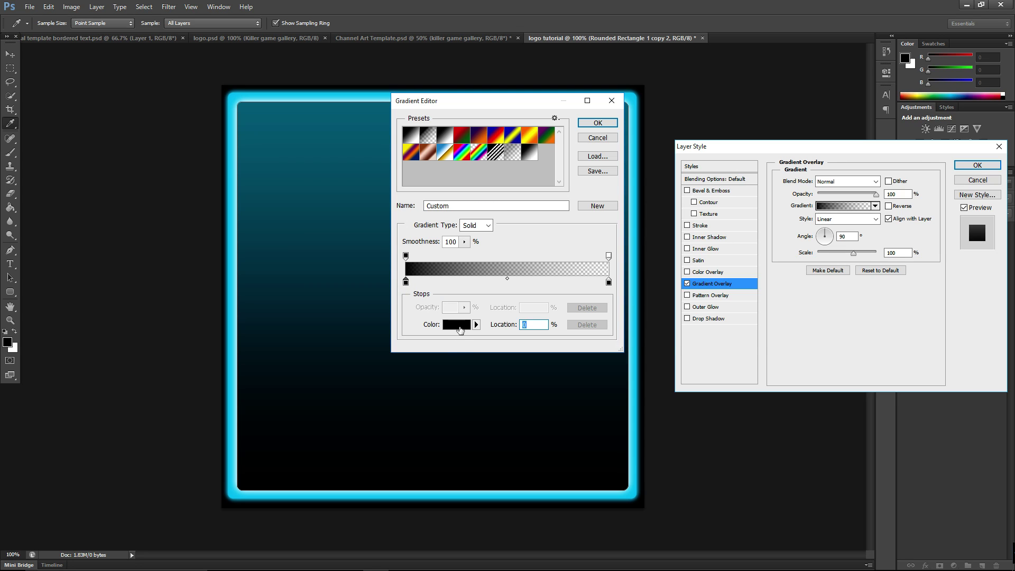
pyautogui.click(458, 325)
pyautogui.click(631, 281)
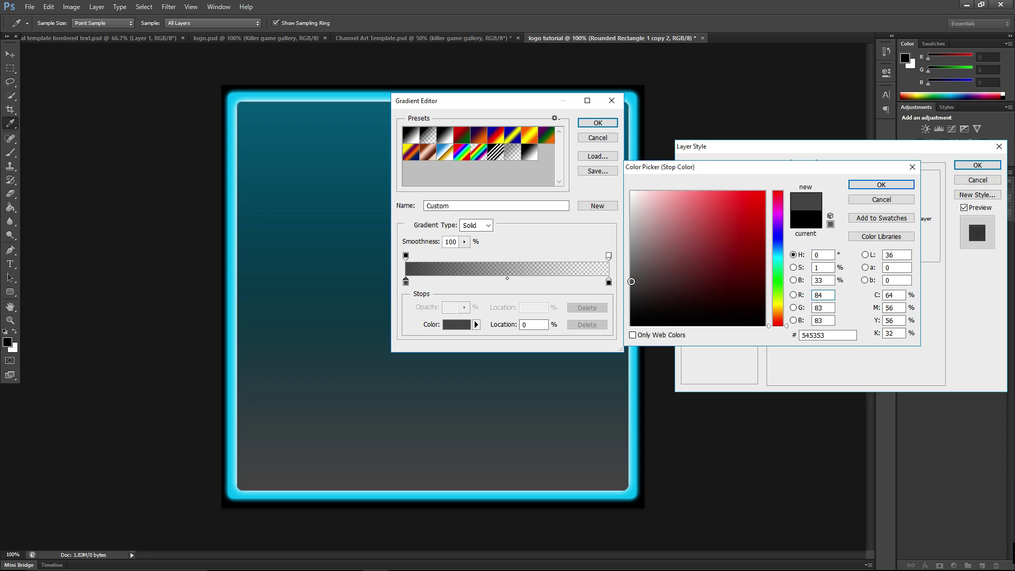
pyautogui.moveTo(631, 282); pyautogui.dragTo(631, 230)
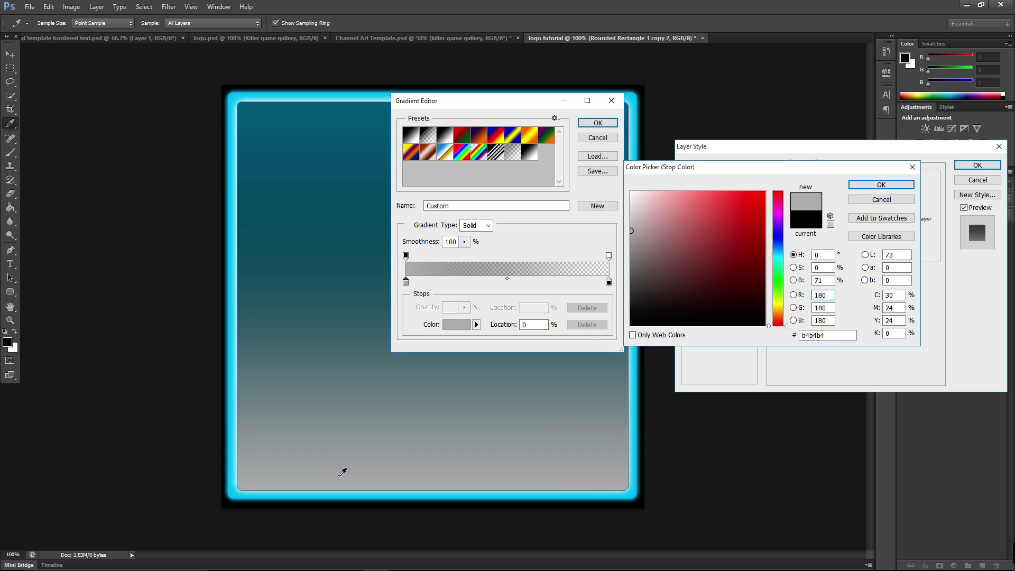
pyautogui.click(258, 494)
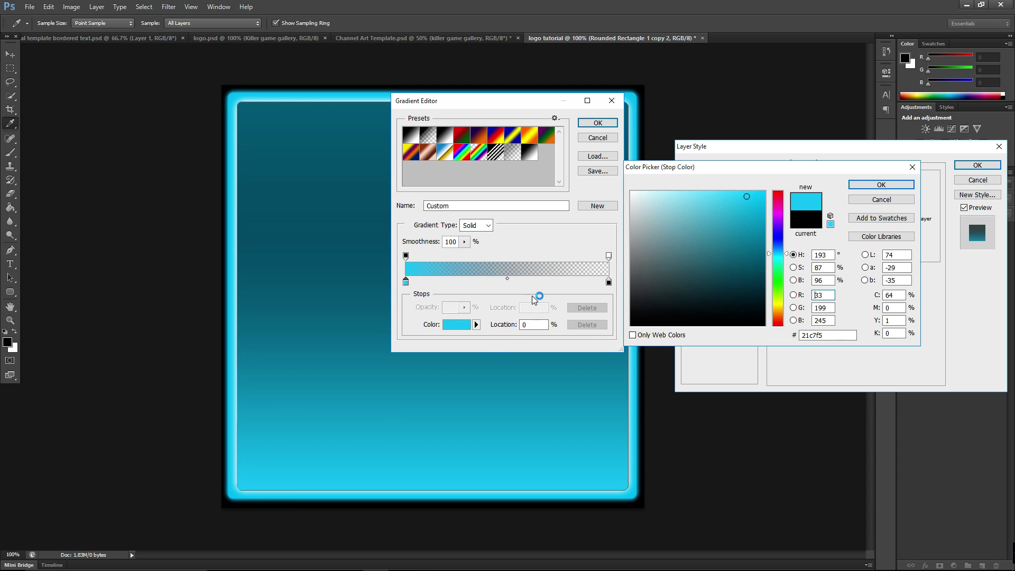
pyautogui.moveTo(647, 225); pyautogui.dragTo(667, 194)
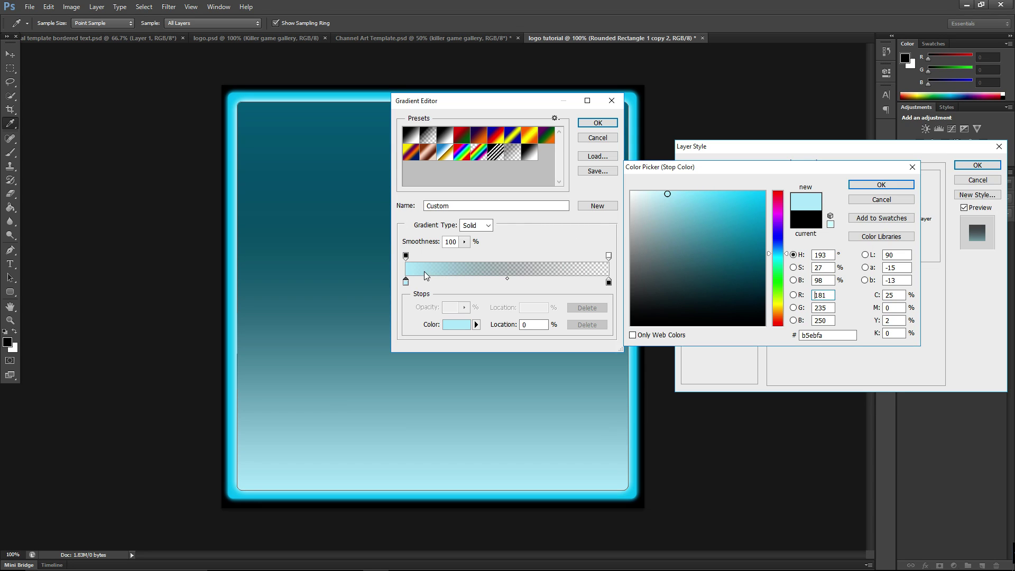
pyautogui.click(405, 256)
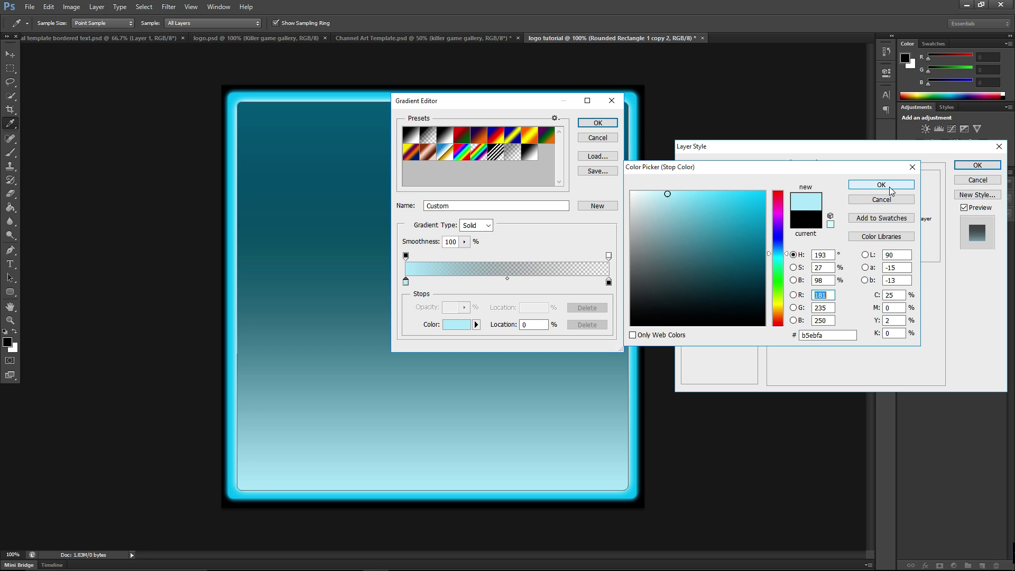
pyautogui.click(869, 183)
pyautogui.moveTo(507, 279)
pyautogui.mouseDown()
pyautogui.moveTo(459, 280)
pyautogui.moveTo(542, 296)
pyautogui.moveTo(505, 279)
pyautogui.mouseUp()
pyautogui.moveTo(405, 286); pyautogui.dragTo(490, 287)
pyautogui.moveTo(454, 280); pyautogui.dragTo(535, 283)
pyautogui.click(481, 284)
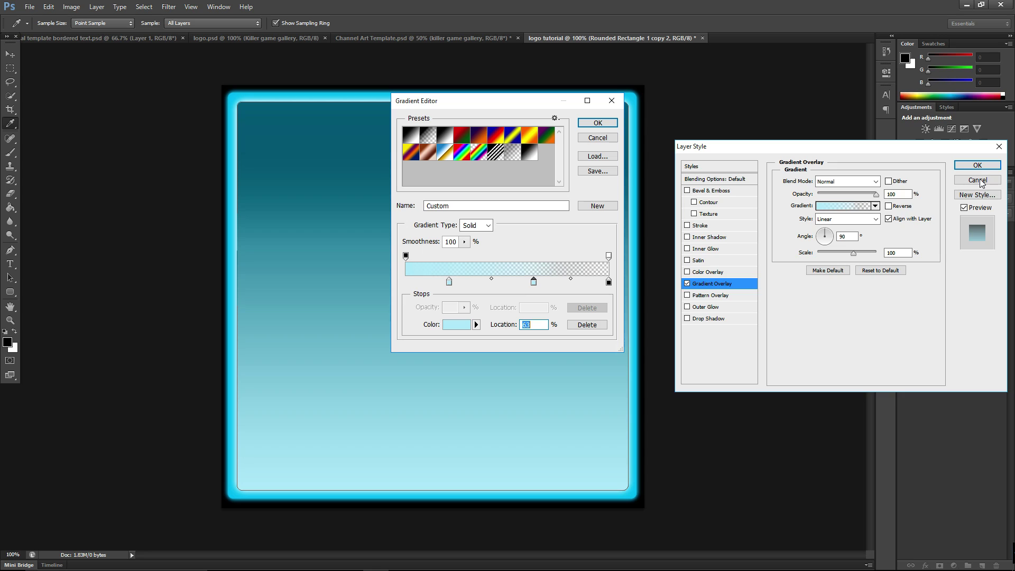
pyautogui.moveTo(493, 279); pyautogui.dragTo(489, 280)
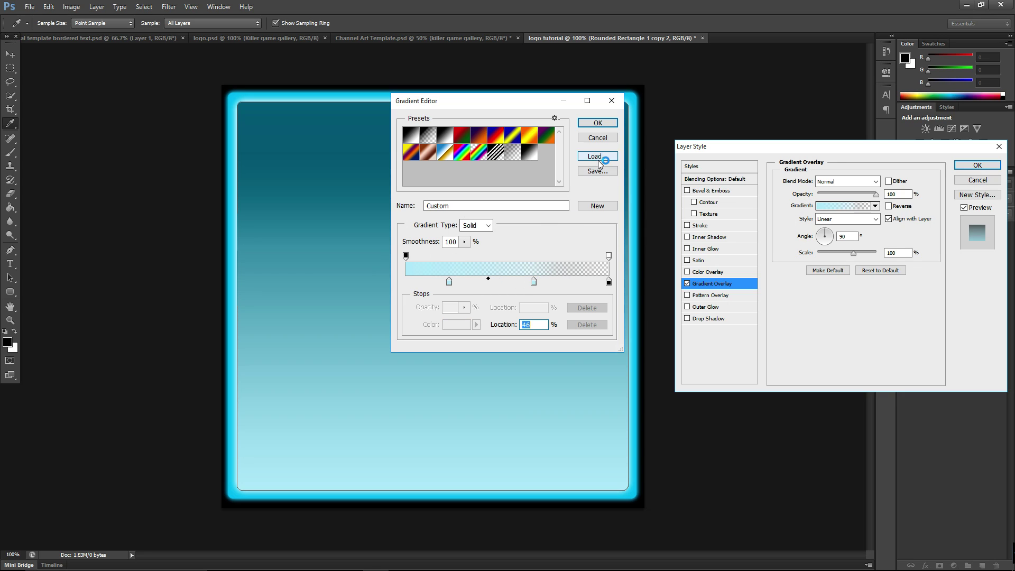
pyautogui.click(597, 137)
# Change the black stop of the overlay's black-to-white gradient to a light cyan blue and set the overlay's opacity to 72%.
pyautogui.click(834, 208)
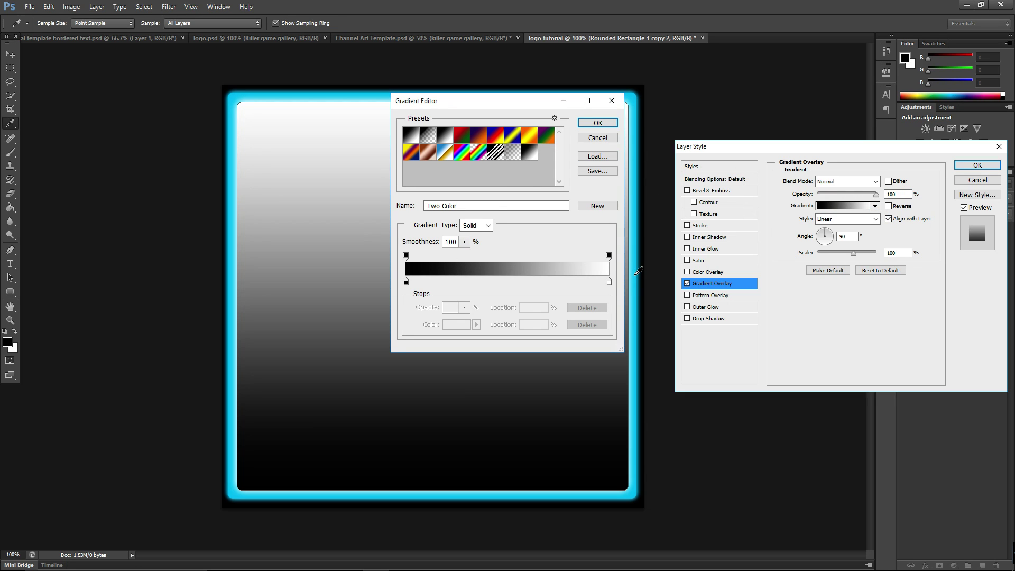
pyautogui.click(405, 281)
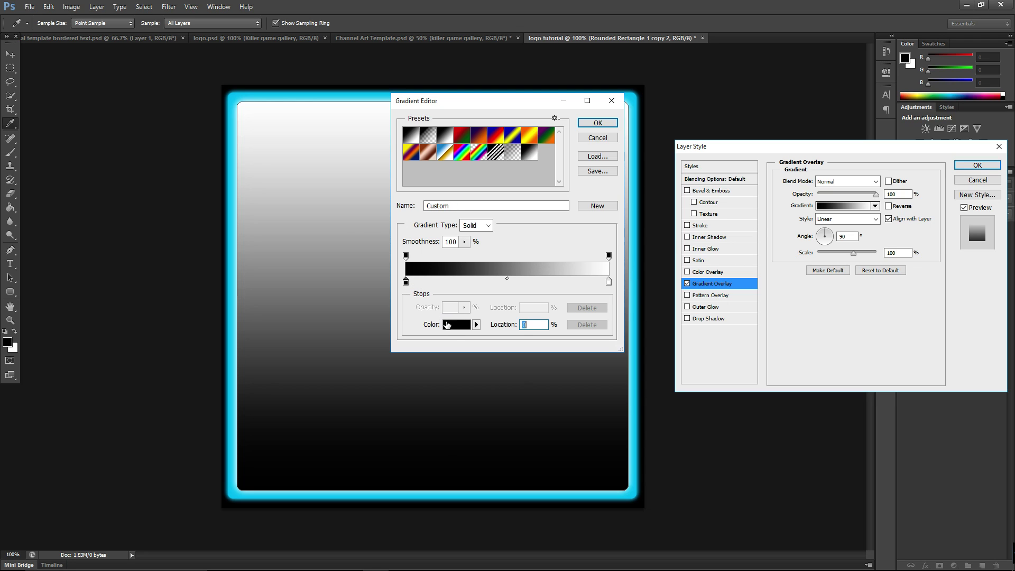
pyautogui.click(456, 325)
pyautogui.click(639, 382)
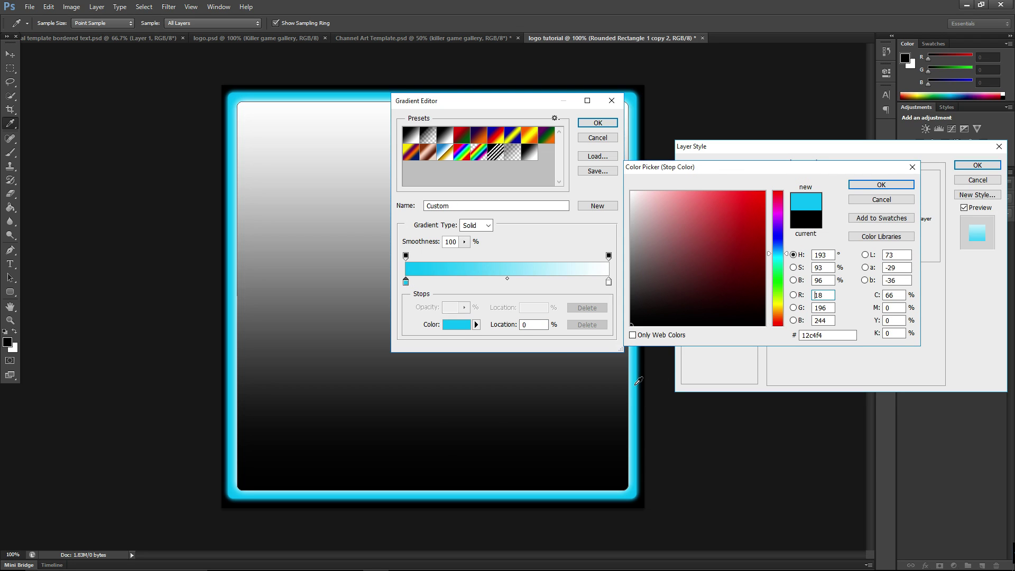
pyautogui.moveTo(754, 200)
pyautogui.mouseDown()
pyautogui.moveTo(668, 193)
pyautogui.moveTo(706, 194)
pyautogui.mouseUp()
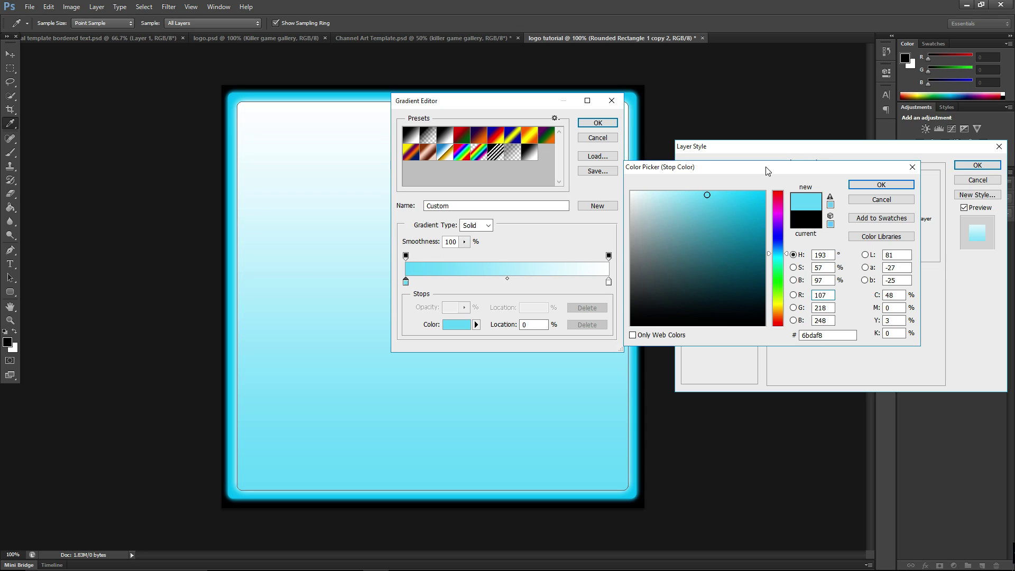
pyautogui.moveTo(709, 195); pyautogui.dragTo(715, 189)
pyautogui.click(715, 192)
pyautogui.click(859, 185)
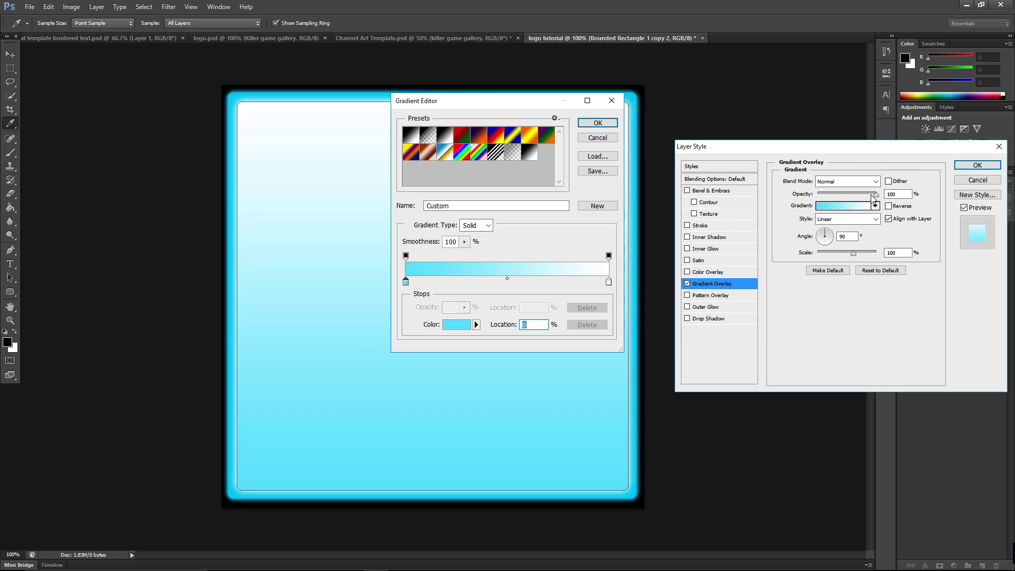
pyautogui.click(603, 124)
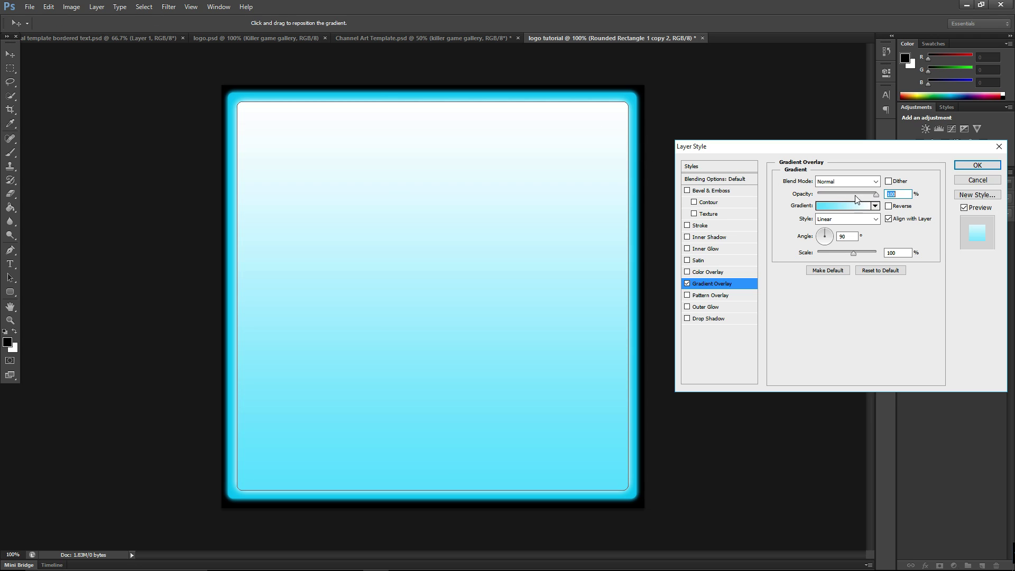
pyautogui.moveTo(879, 197)
pyautogui.mouseDown()
pyautogui.moveTo(852, 198)
pyautogui.moveTo(872, 198)
pyautogui.moveTo(860, 198)
pyautogui.mouseUp()
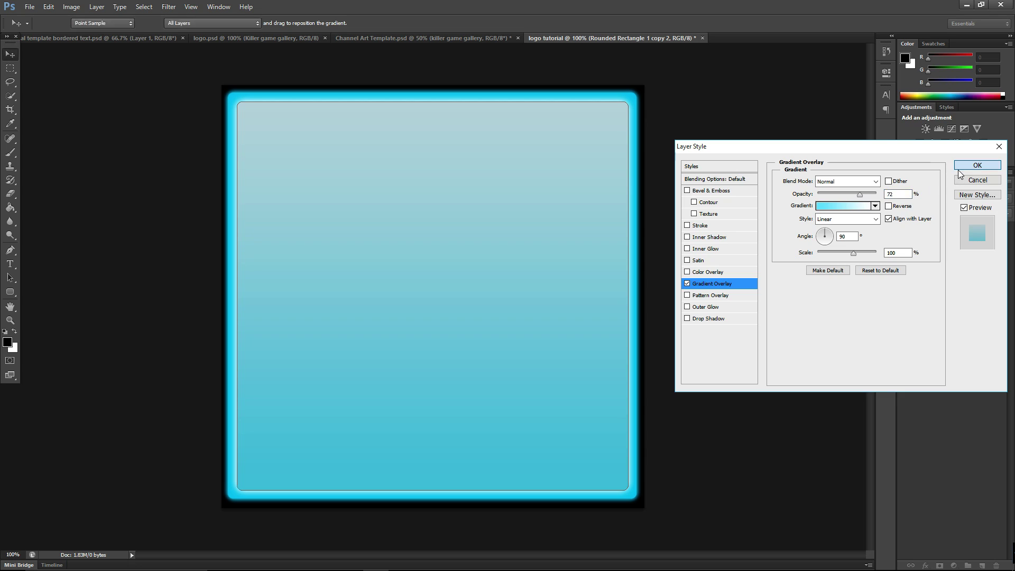
# Apply the Gradient Overlay and add a Satin effect to the topmost rectangle with 19 px distance and an enlarged size.
pyautogui.click(977, 165)
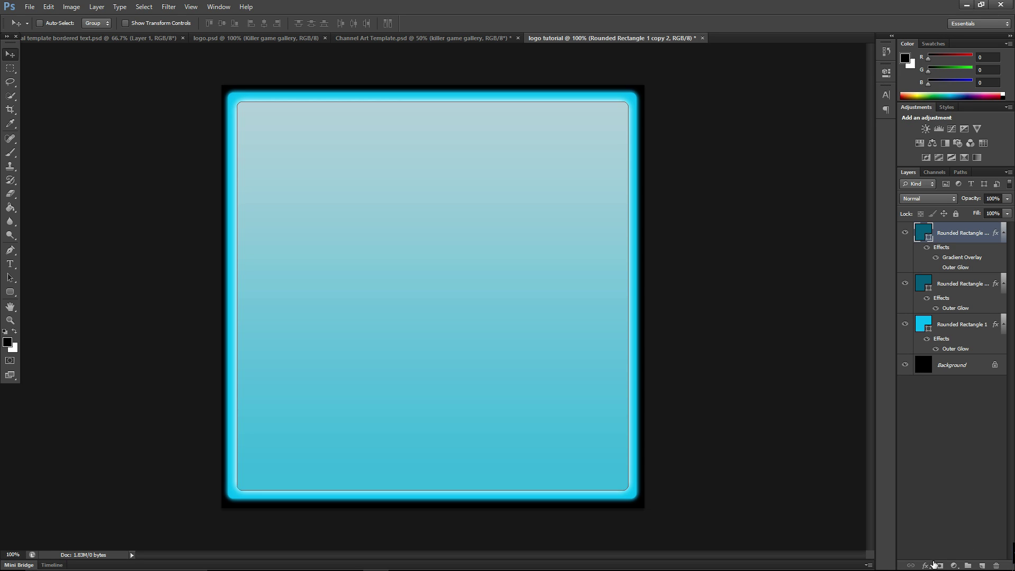
pyautogui.click(926, 566)
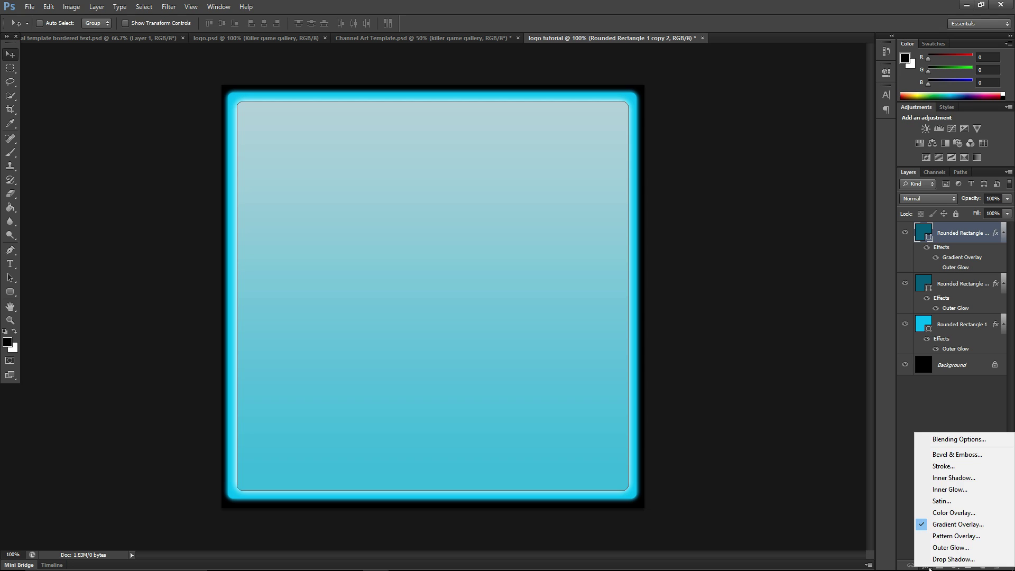
pyautogui.click(957, 505)
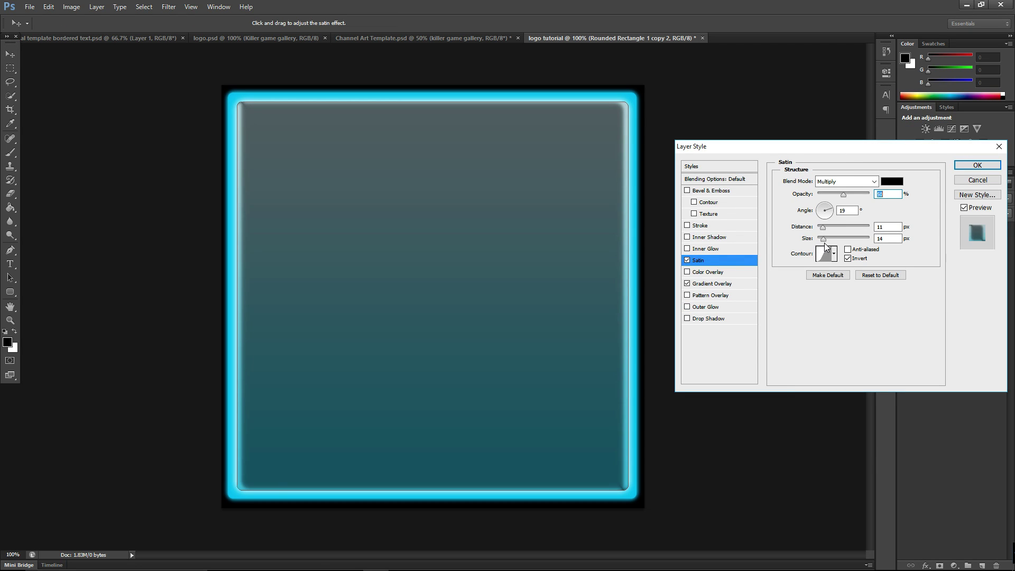
pyautogui.moveTo(824, 241)
pyautogui.mouseDown()
pyautogui.moveTo(845, 243)
pyautogui.moveTo(828, 246)
pyautogui.mouseUp()
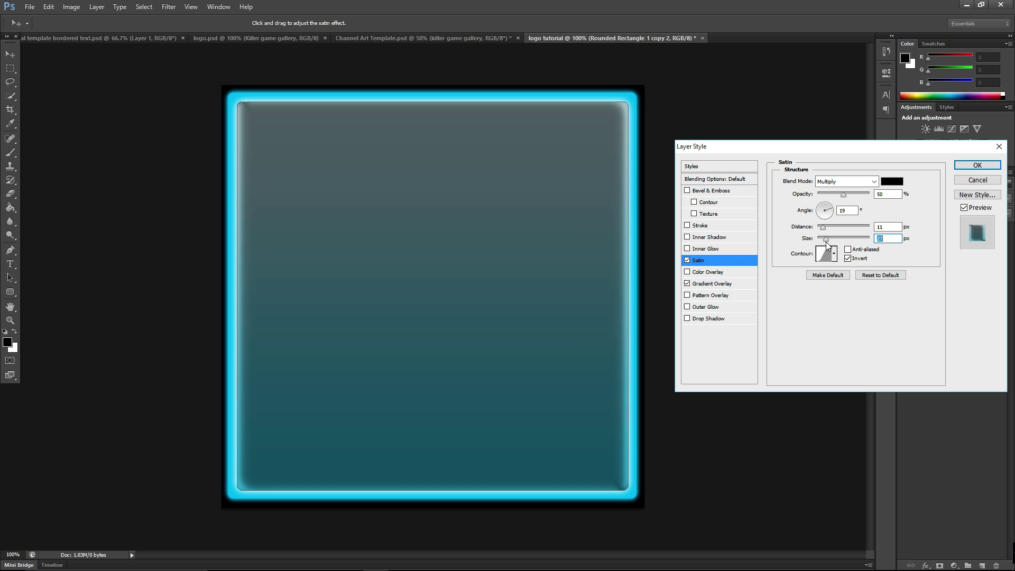
pyautogui.moveTo(825, 231)
pyautogui.mouseDown()
pyautogui.moveTo(837, 227)
pyautogui.moveTo(816, 232)
pyautogui.moveTo(890, 239)
pyautogui.moveTo(860, 240)
pyautogui.moveTo(887, 242)
pyautogui.moveTo(827, 262)
pyautogui.moveTo(827, 238)
pyautogui.moveTo(836, 238)
pyautogui.moveTo(824, 241)
pyautogui.moveTo(840, 246)
pyautogui.mouseUp()
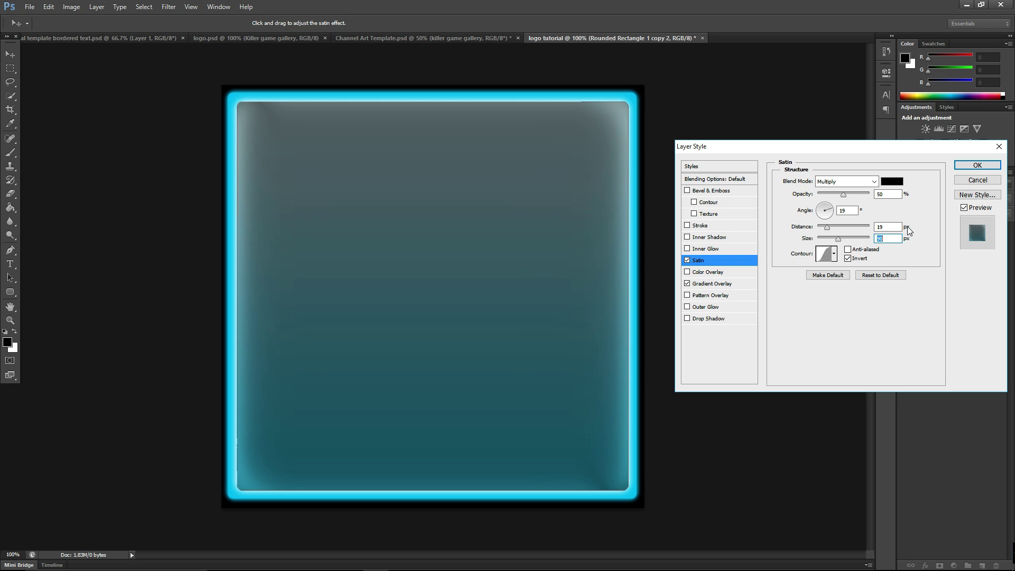
pyautogui.click(983, 166)
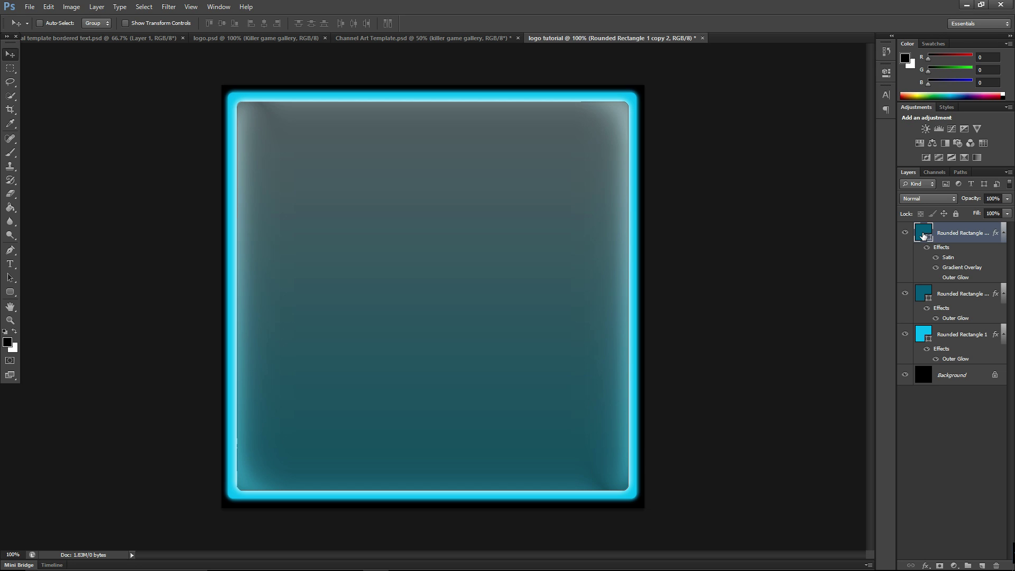
# Duplicate the plain dark teal rectangle layer and turn off the Outer Glow on the new copy.
pyautogui.click(968, 300)
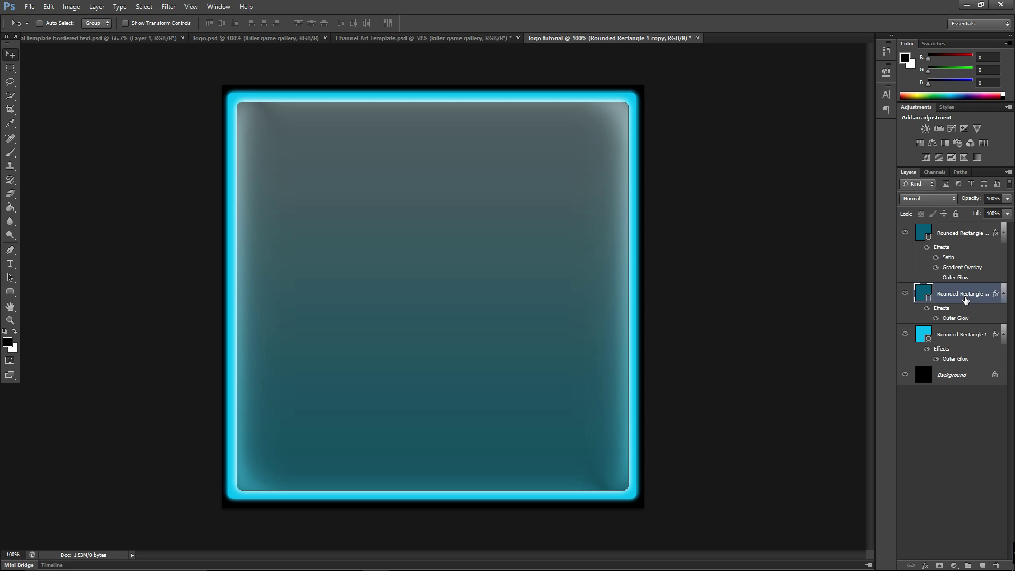
pyautogui.rightClick(960, 299)
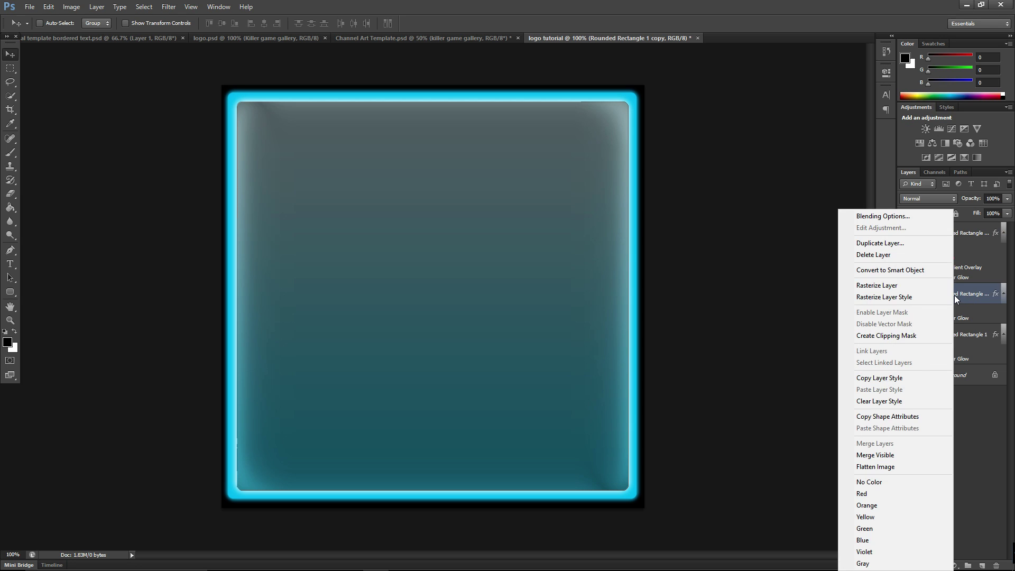
pyautogui.click(906, 243)
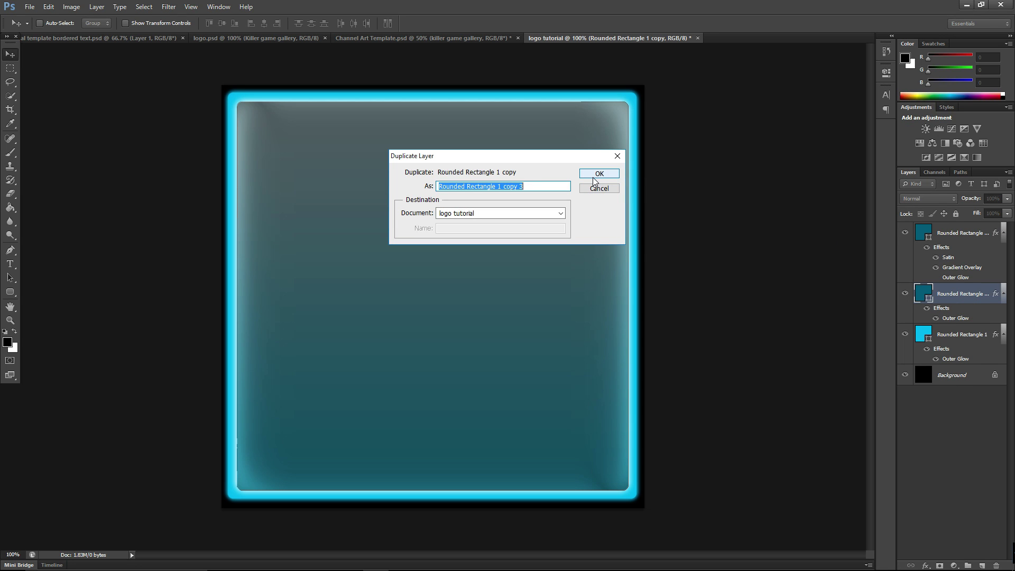
pyautogui.click(597, 174)
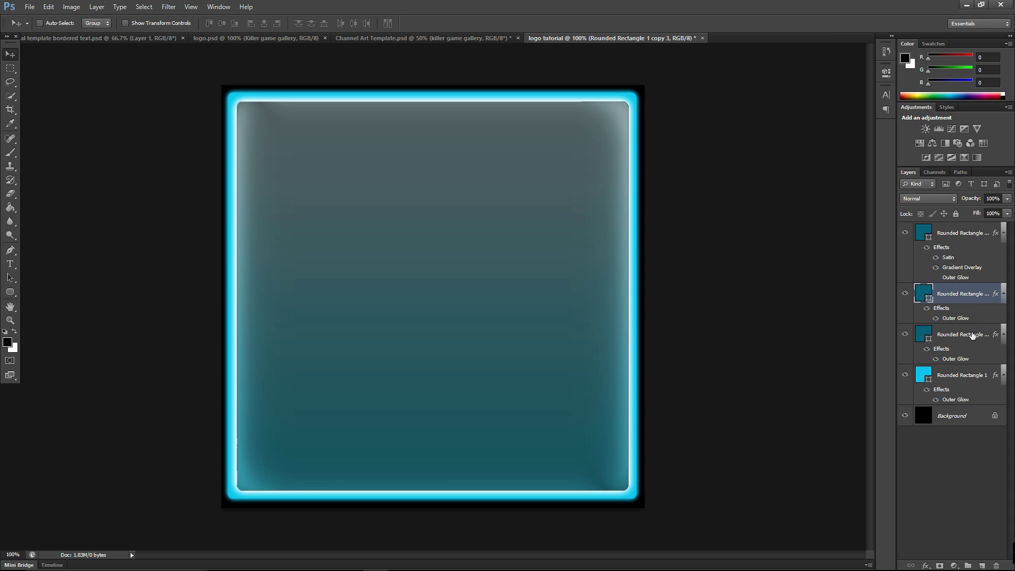
pyautogui.click(972, 335)
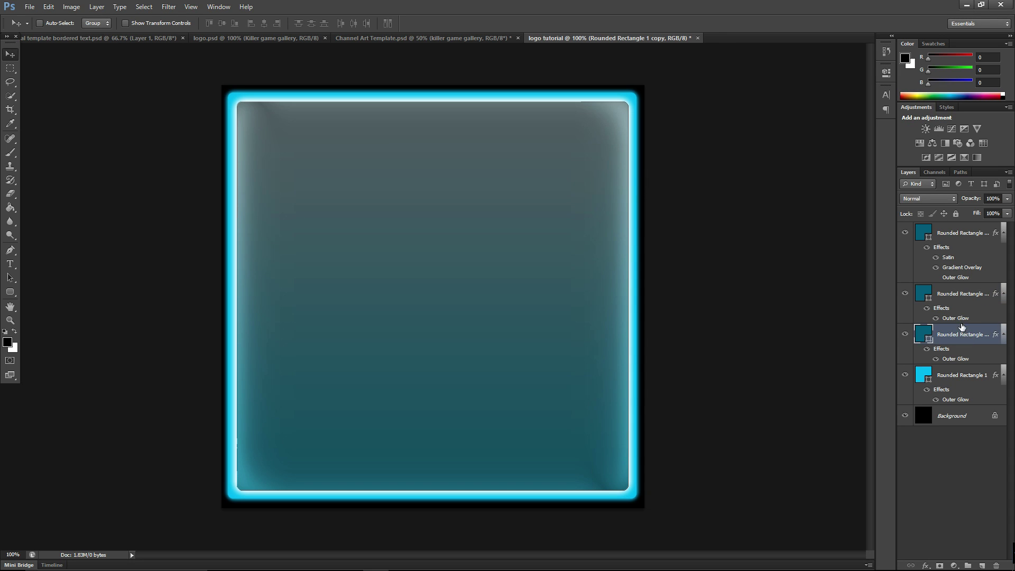
pyautogui.click(947, 296)
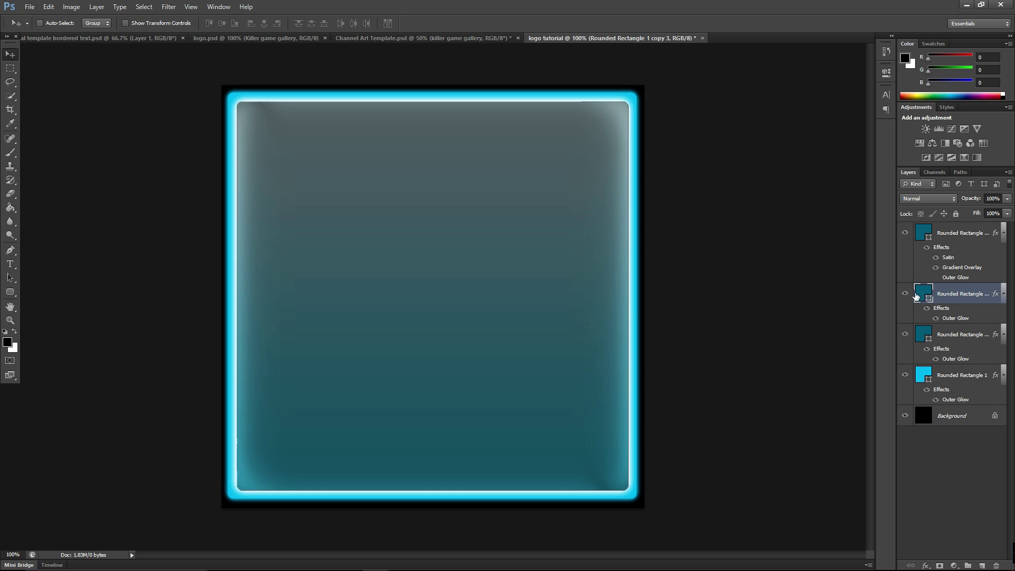
pyautogui.rightClick(945, 314)
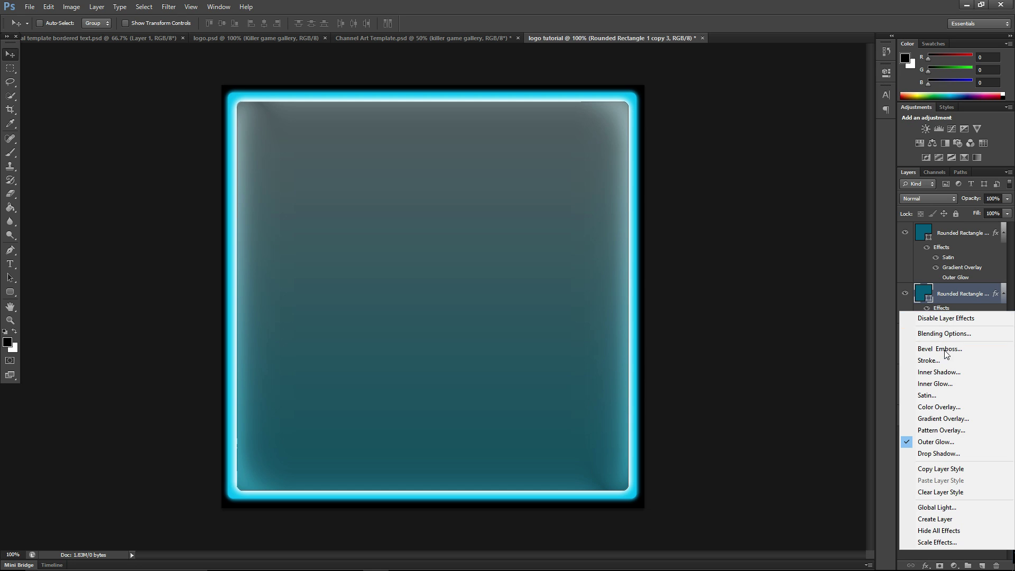
pyautogui.click(908, 443)
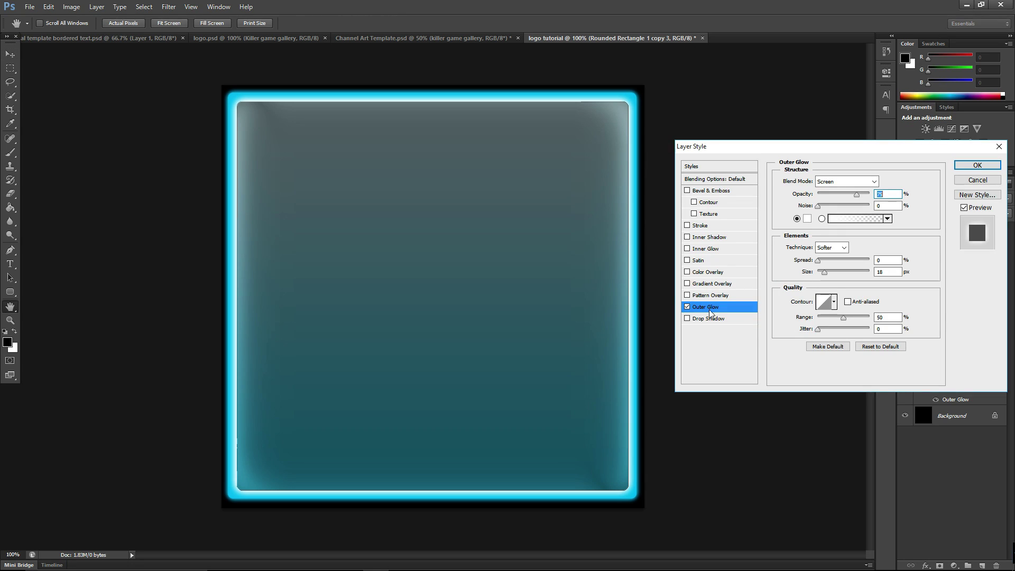
pyautogui.click(687, 307)
pyautogui.click(977, 165)
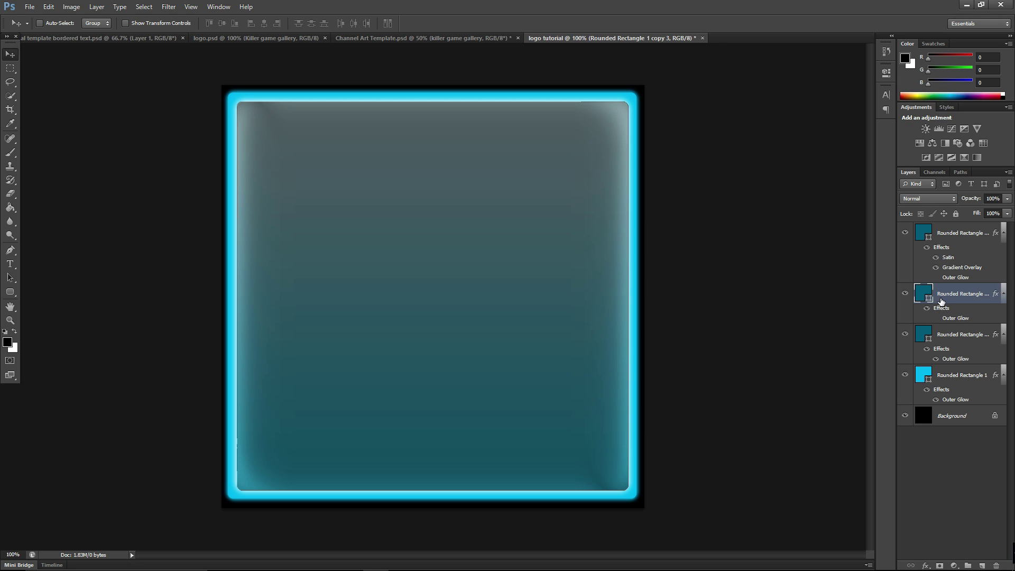
# Delete the duplicated dark teal rectangle layer that has its Outer Glow turned off.
pyautogui.rightClick(940, 298)
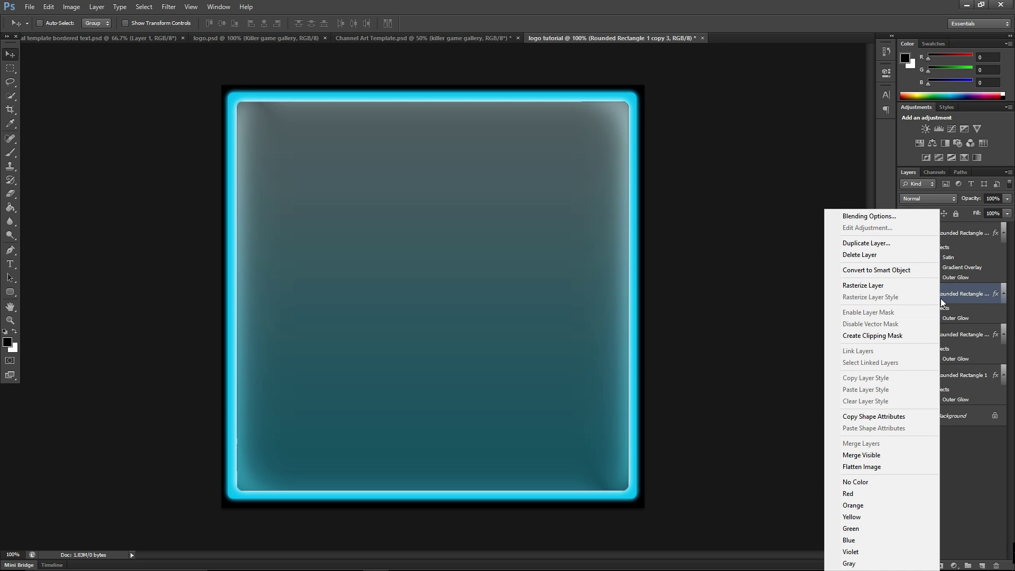
pyautogui.click(875, 254)
pyautogui.click(473, 217)
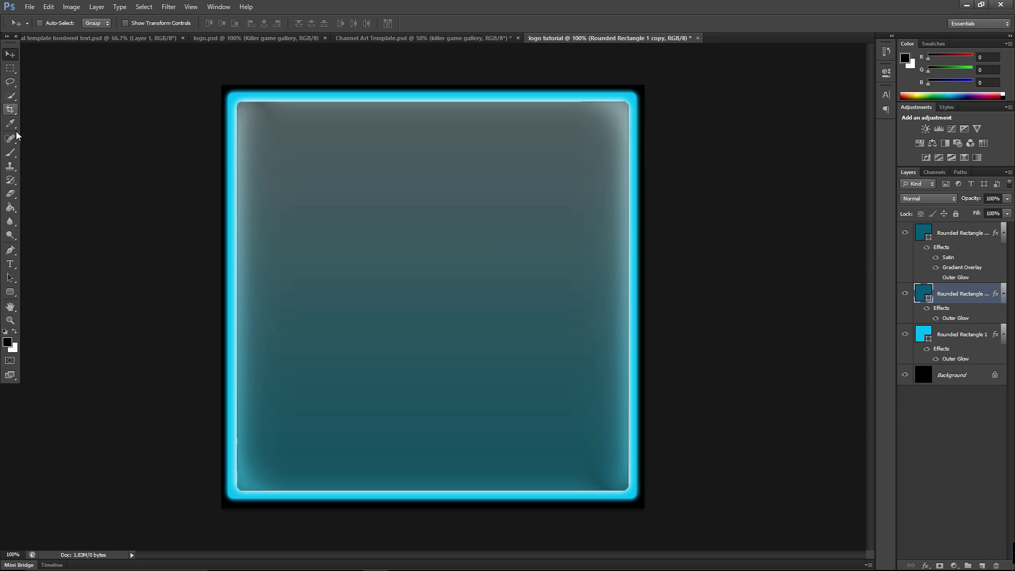
# Try entering "Kill" on a new text layer, erase it, and move the topmost rectangle below the empty text layer.
pyautogui.click(10, 263)
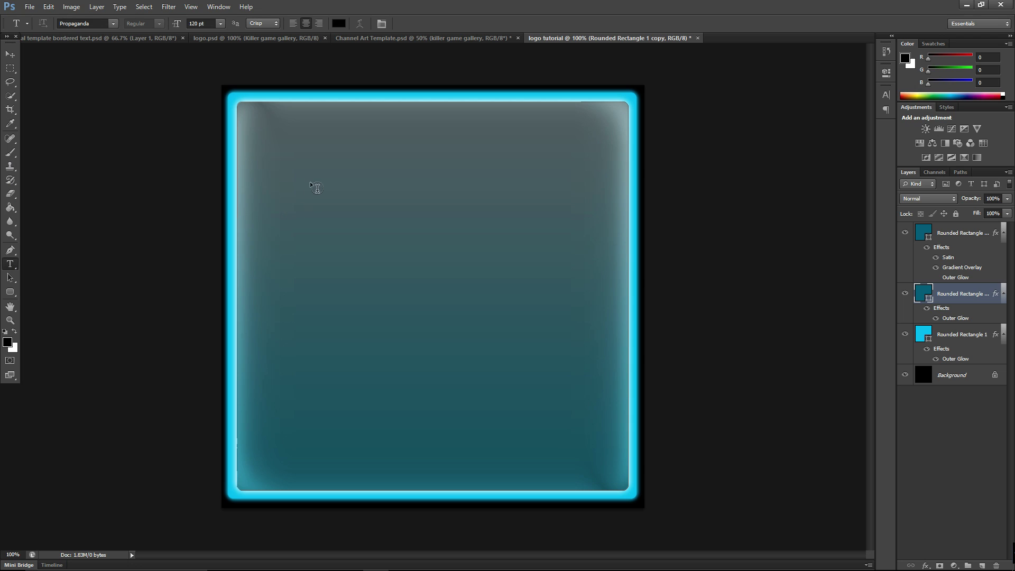
pyautogui.click(267, 124)
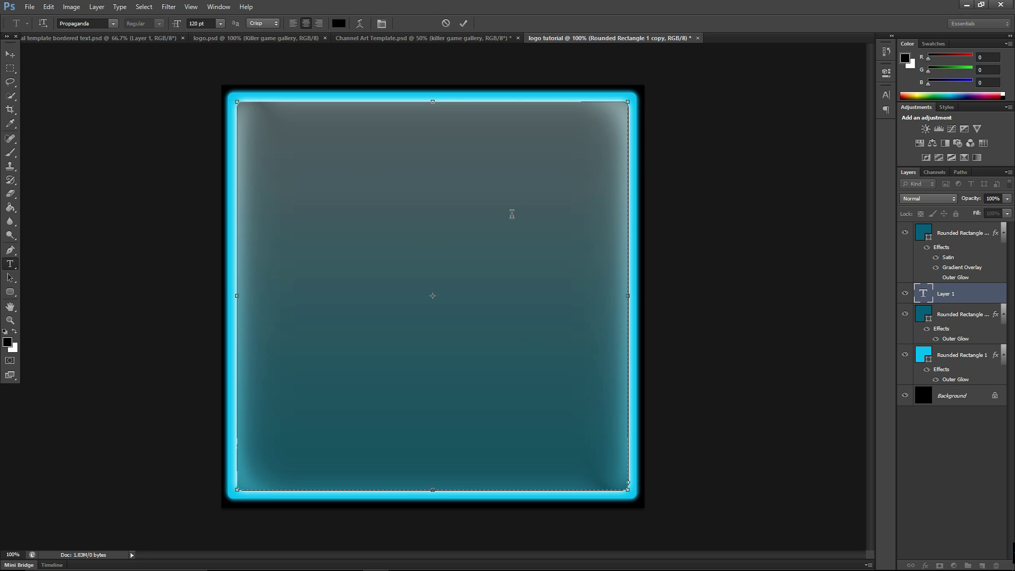
pyautogui.write('Kill')
pyautogui.press('BackSpace')
pyautogui.press('BackSpace')
pyautogui.press('BackSpace')
pyautogui.press('BackSpace')
pyautogui.moveTo(966, 295)
pyautogui.mouseDown()
pyautogui.moveTo(967, 306)
pyautogui.moveTo(965, 295)
pyautogui.mouseUp()
pyautogui.moveTo(961, 235); pyautogui.dragTo(965, 310)
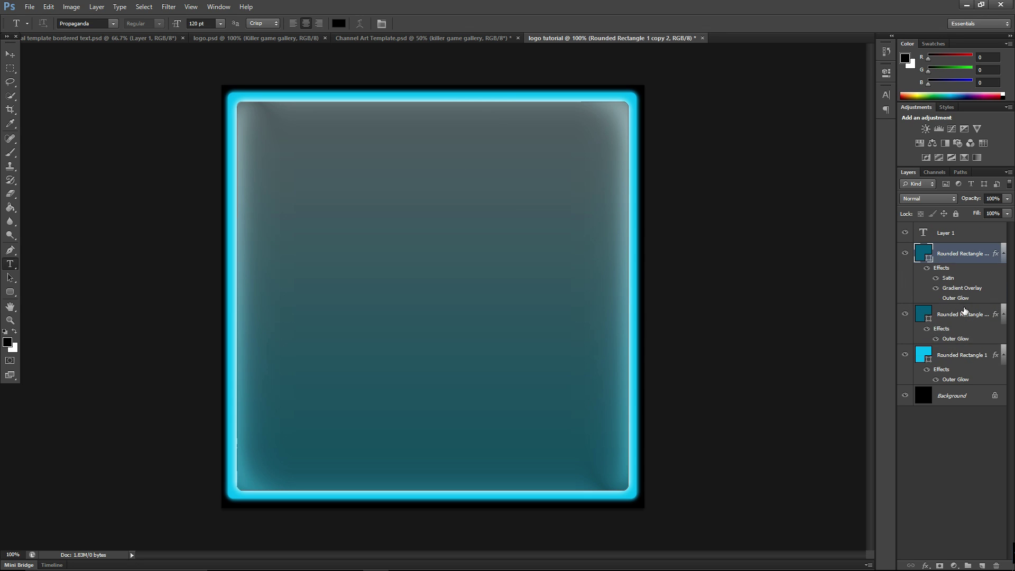
# Add the test text "FDFDFD" inside the rounded rectangle and delete the empty text layer above it.
pyautogui.click(438, 155)
pyautogui.write('FDFDFD')
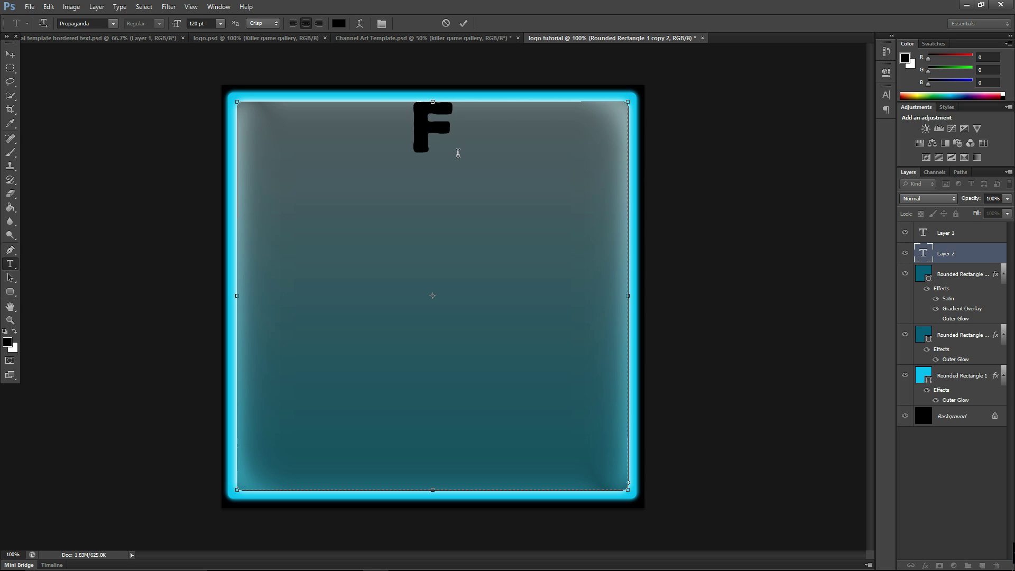
pyautogui.click(957, 238)
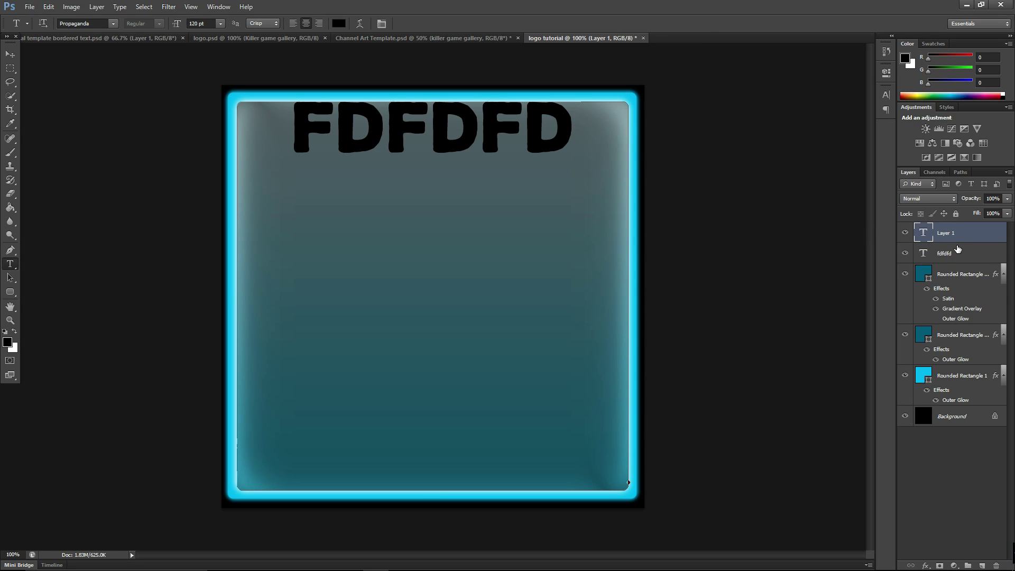
pyautogui.rightClick(951, 235)
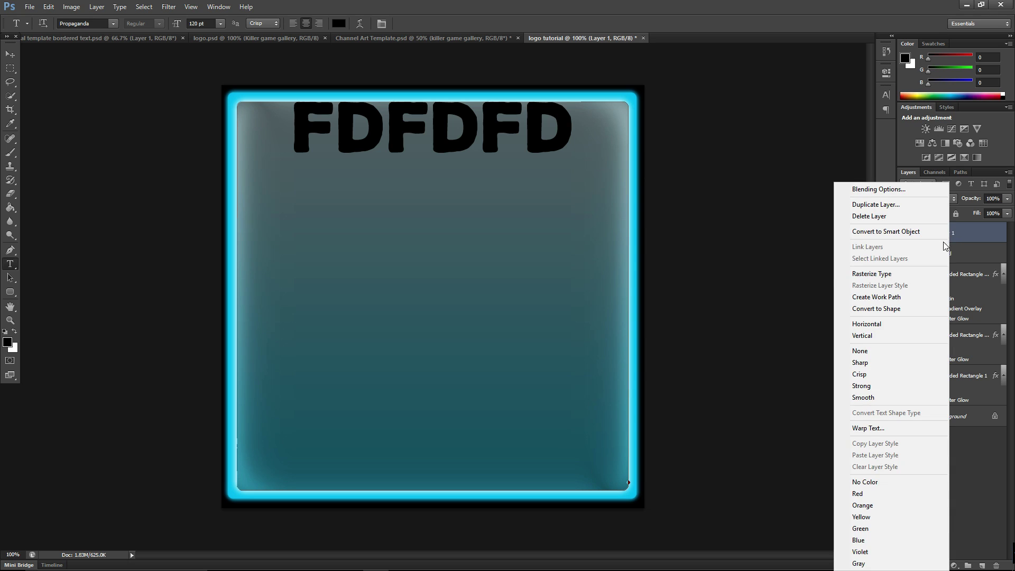
pyautogui.click(886, 218)
pyautogui.click(450, 218)
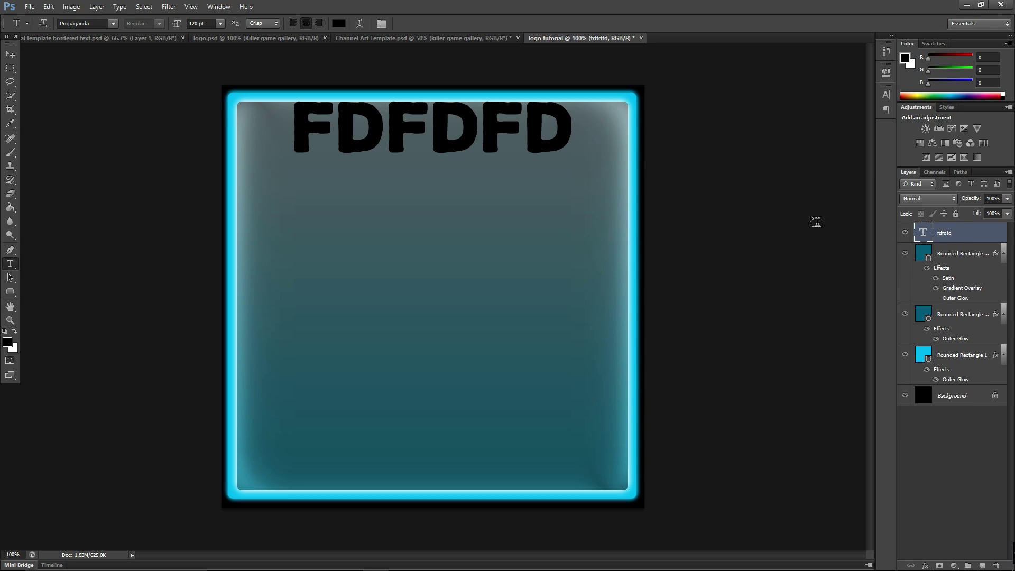
# Try placing the gradient rectangle beneath the plain dark teal and bright blue rectangles, and return it above both.
pyautogui.moveTo(950, 239); pyautogui.dragTo(950, 333)
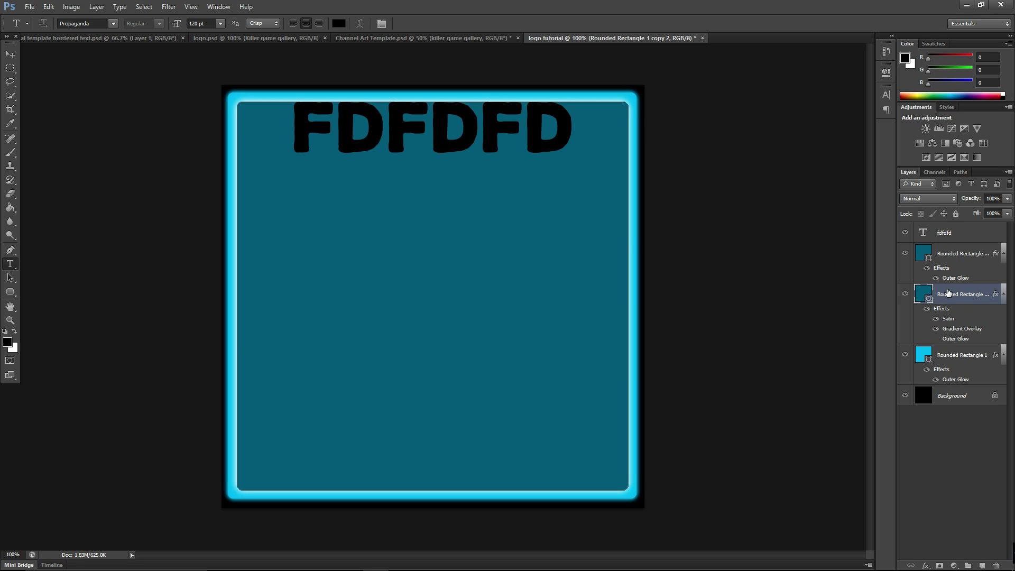
pyautogui.moveTo(954, 355)
pyautogui.mouseDown()
pyautogui.moveTo(952, 292)
pyautogui.moveTo(947, 356)
pyautogui.moveTo(946, 346)
pyautogui.mouseUp()
pyautogui.moveTo(950, 259)
pyautogui.mouseDown()
pyautogui.moveTo(948, 327)
pyautogui.moveTo(949, 244)
pyautogui.mouseUp()
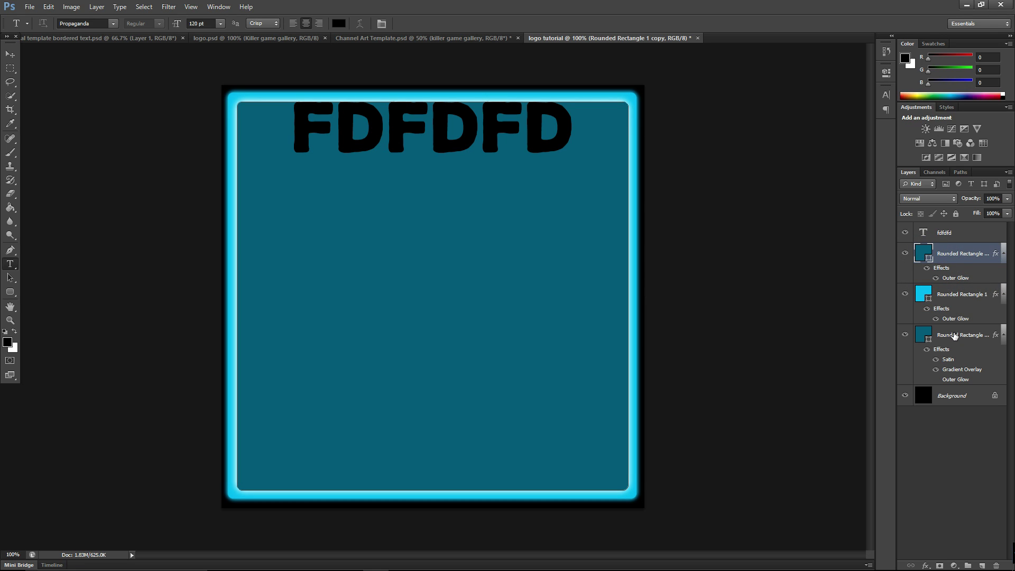
pyautogui.moveTo(953, 338); pyautogui.dragTo(949, 290)
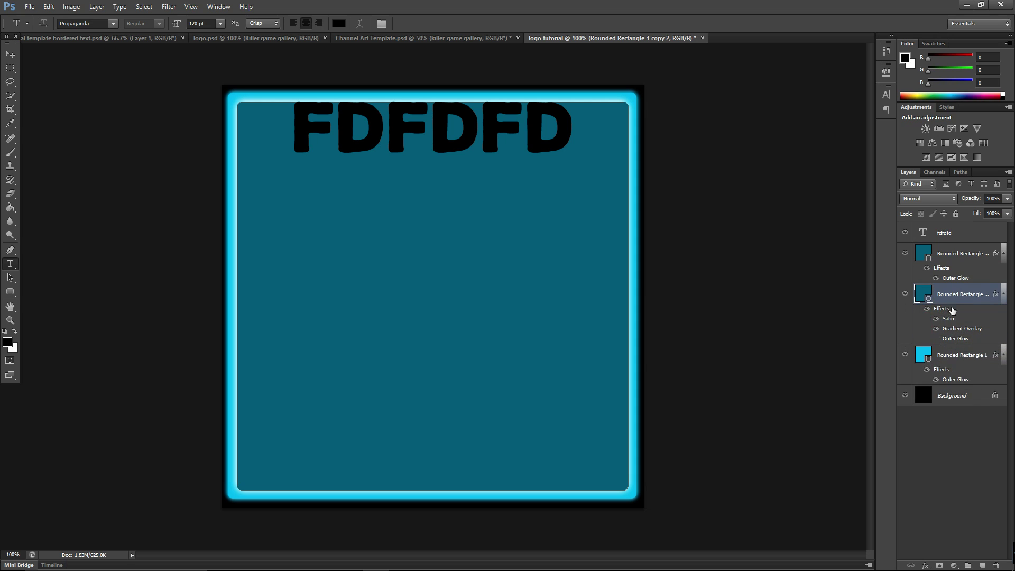
pyautogui.moveTo(954, 255); pyautogui.dragTo(957, 296)
pyautogui.moveTo(956, 321); pyautogui.dragTo(958, 335)
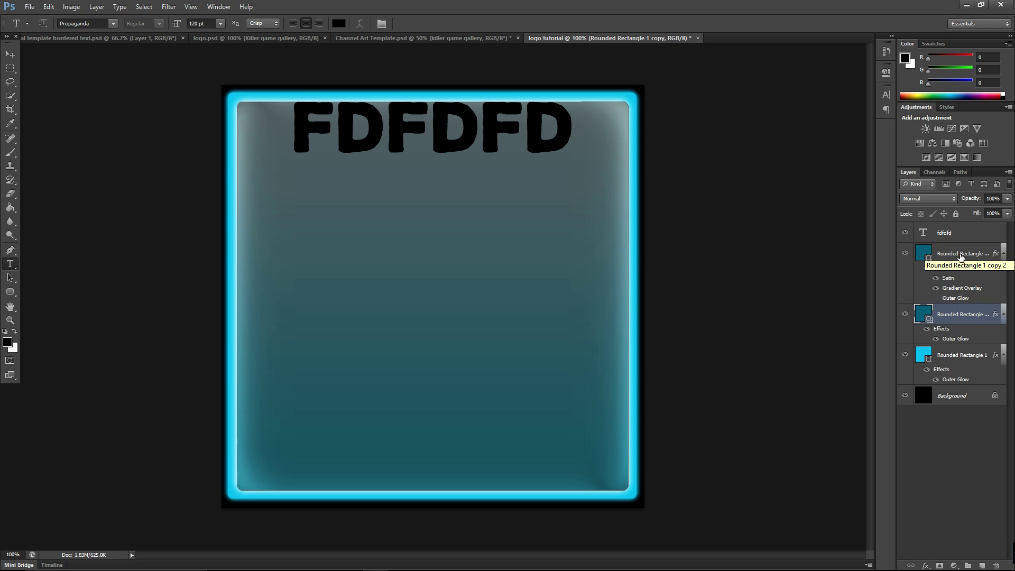
# Move the test text layer beneath the gradient rectangle and toggle that rectangle's visibility to compare, leaving it shown.
pyautogui.moveTo(950, 233); pyautogui.dragTo(953, 303)
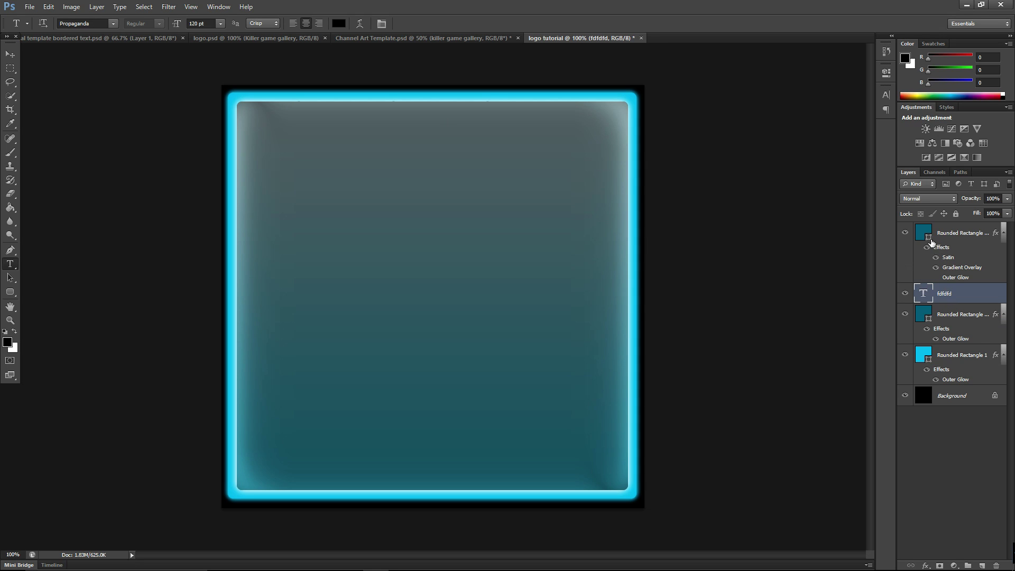
pyautogui.click(905, 233)
pyautogui.click(906, 234)
pyautogui.click(906, 233)
pyautogui.click(906, 233)
pyautogui.click(905, 233)
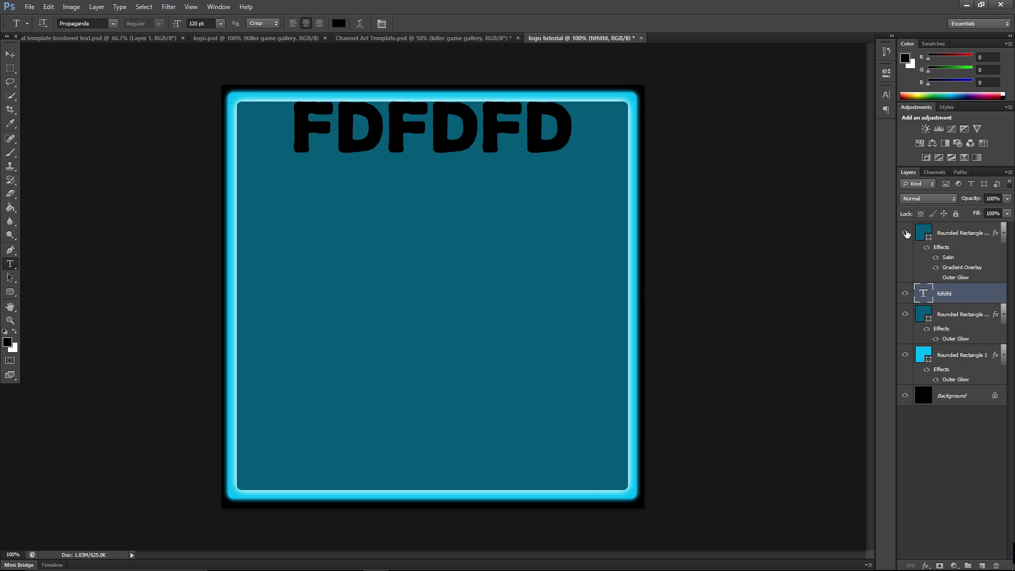
pyautogui.click(905, 233)
# Change the top rectangle's gradient overlay to the Foreground to Transparent preset with its starting colour stop set to bright blue 19c5f4.
pyautogui.rightClick(952, 268)
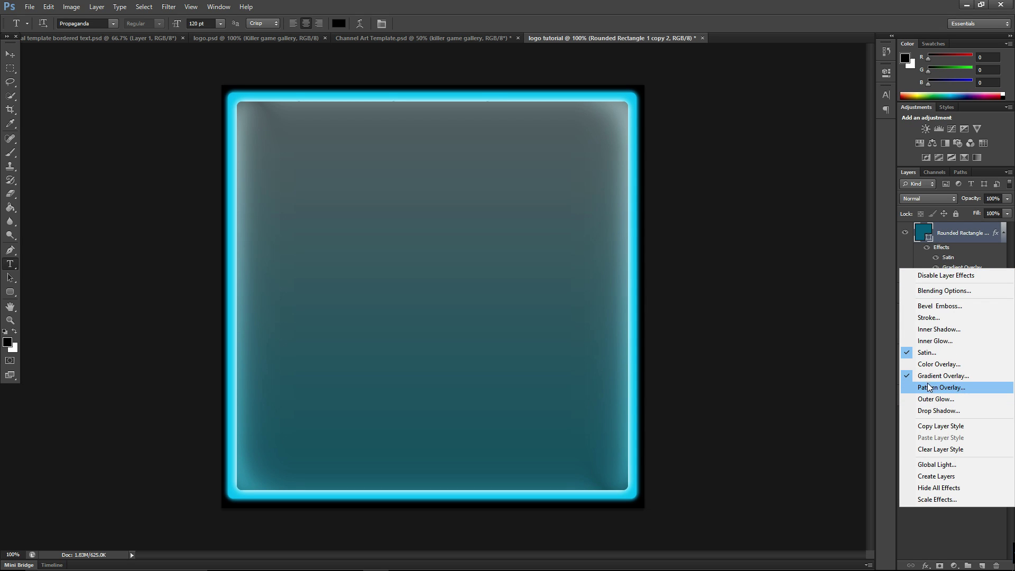
pyautogui.click(908, 376)
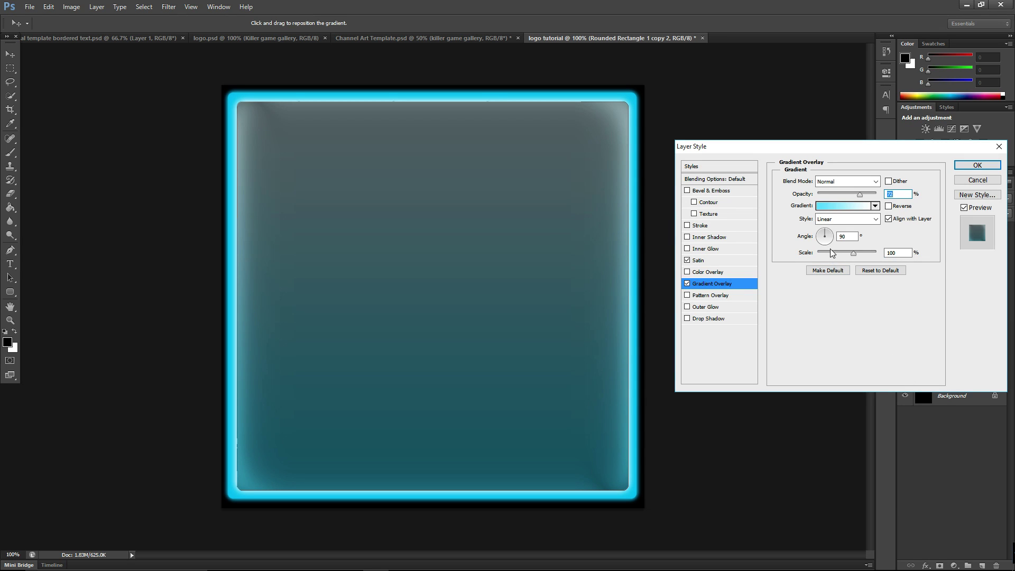
pyautogui.click(857, 210)
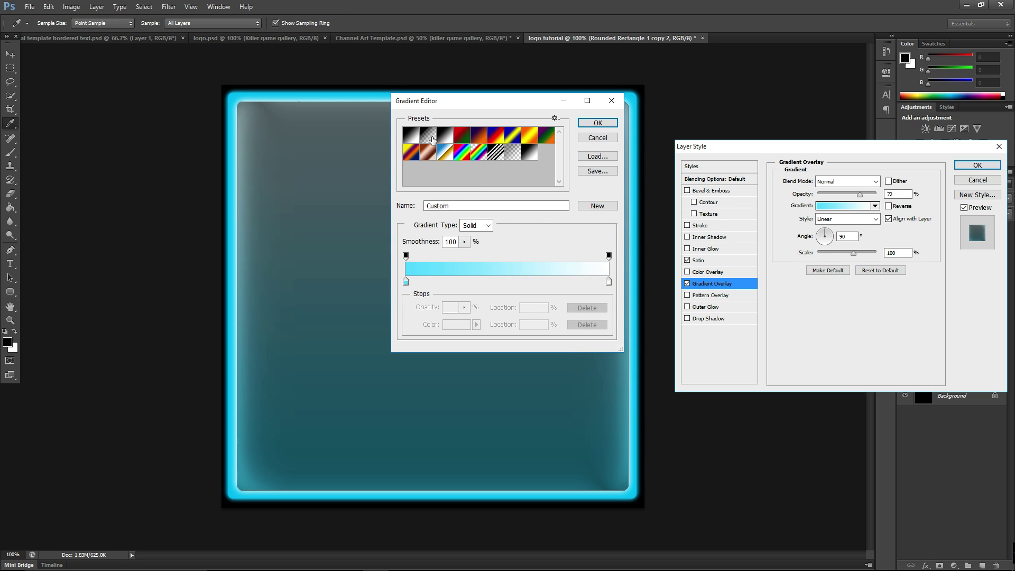
pyautogui.click(431, 139)
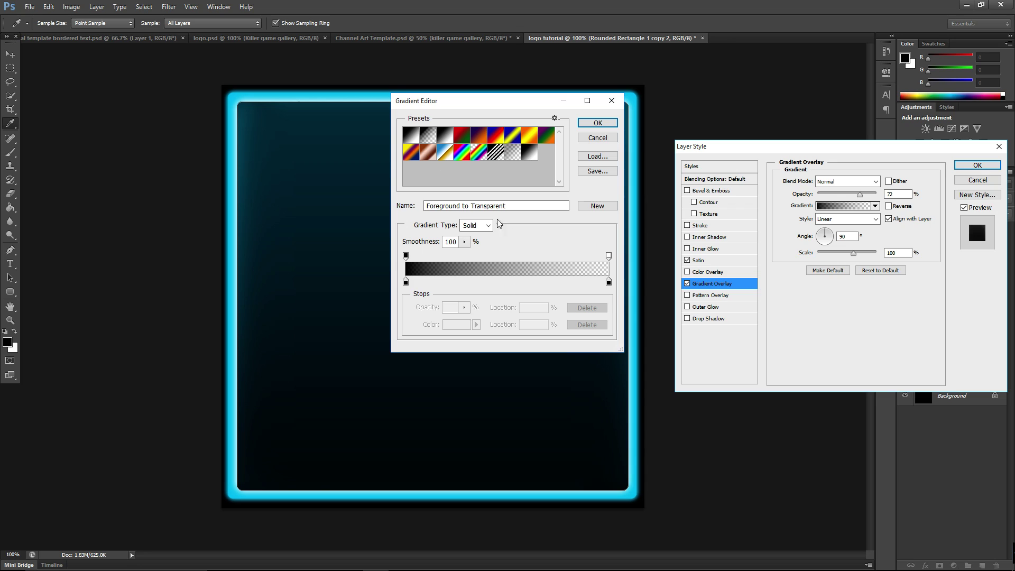
pyautogui.click(406, 282)
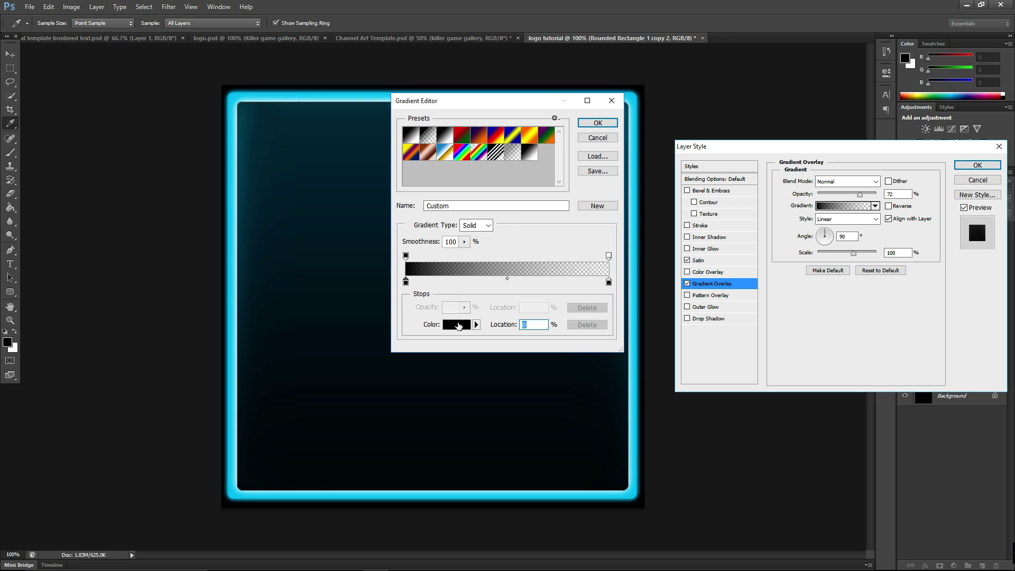
pyautogui.click(457, 325)
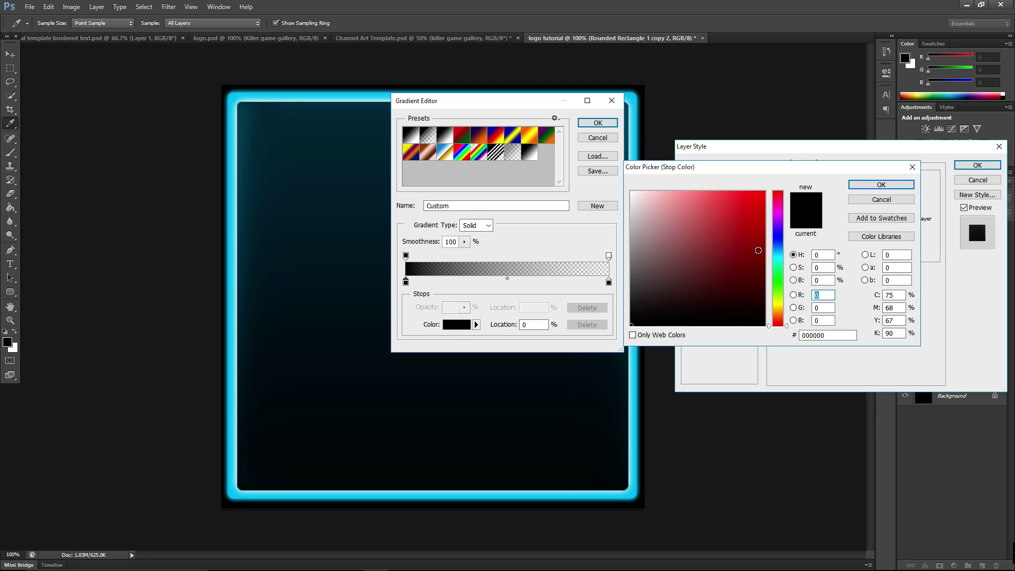
pyautogui.click(636, 362)
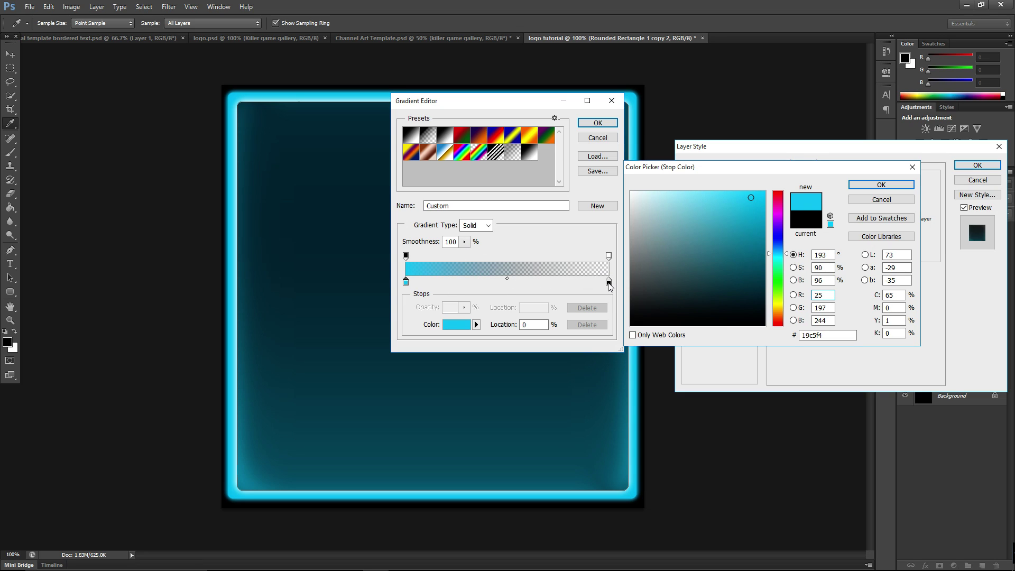
pyautogui.click(852, 185)
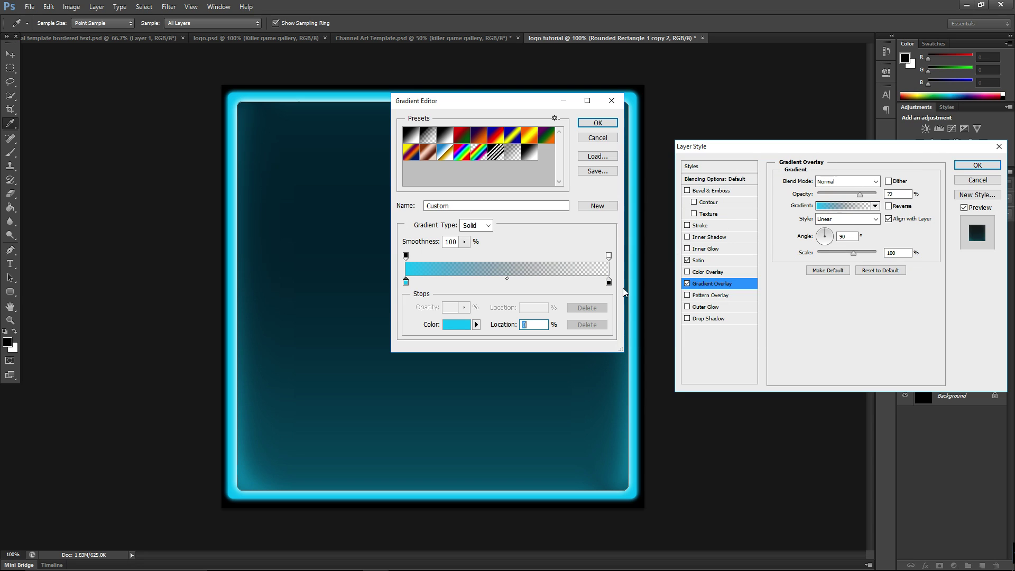
# Set the gradient's ending colour stop to white ffffff at 99% location and apply the gradient overlay.
pyautogui.moveTo(608, 283); pyautogui.dragTo(606, 284)
pyautogui.click(462, 327)
pyautogui.moveTo(664, 220); pyautogui.dragTo(608, 188)
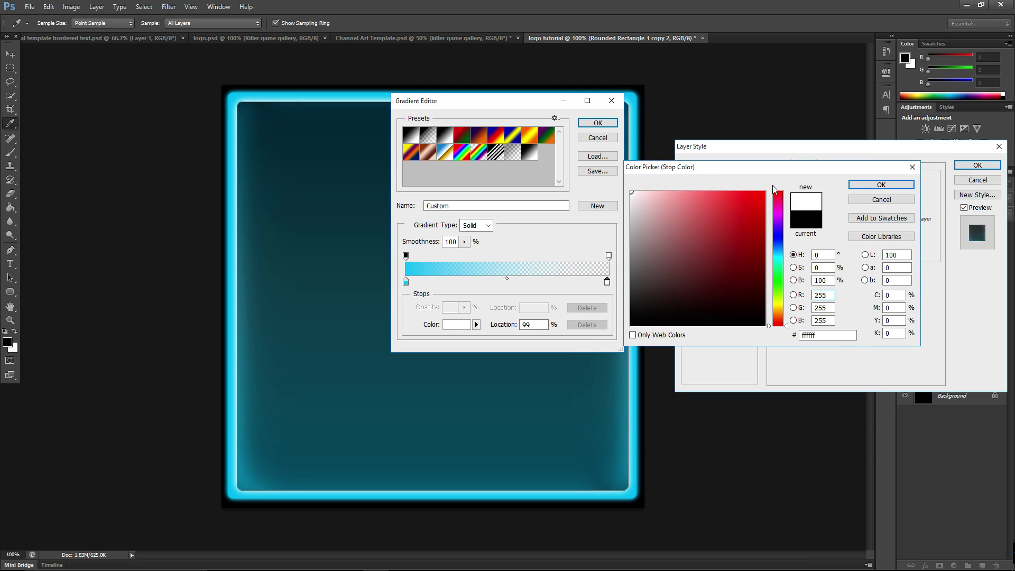
pyautogui.click(878, 185)
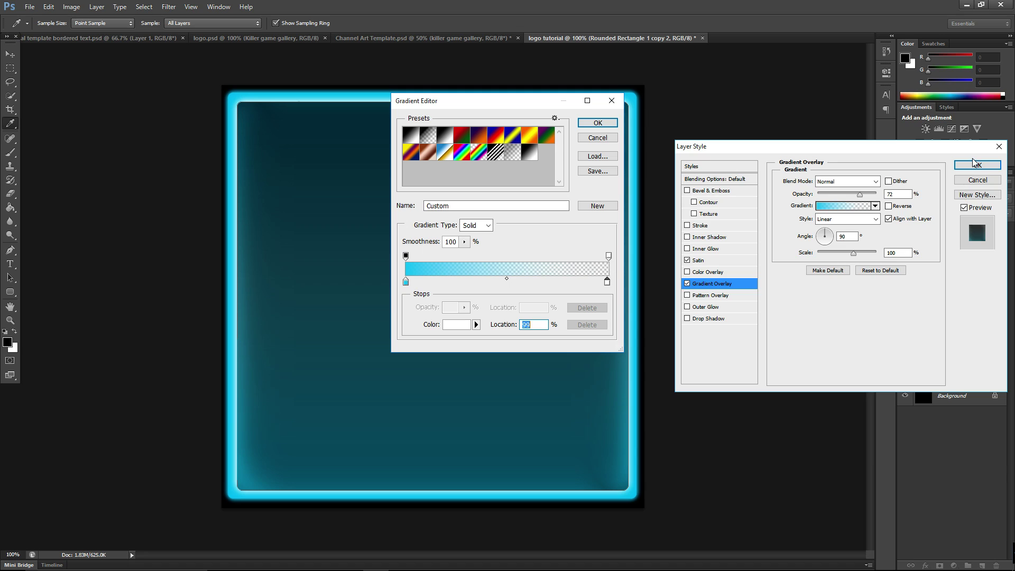
pyautogui.click(597, 122)
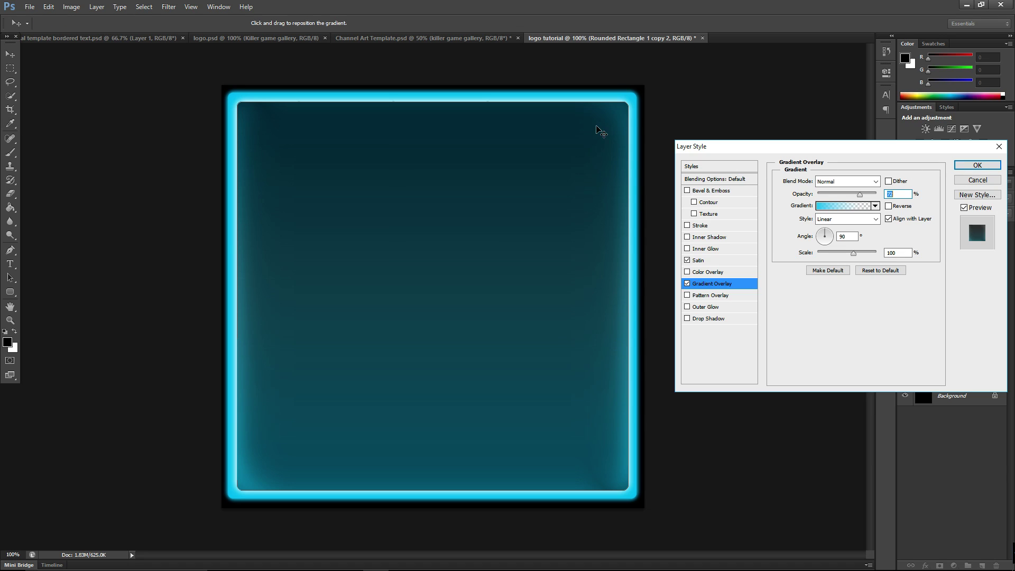
pyautogui.click(975, 165)
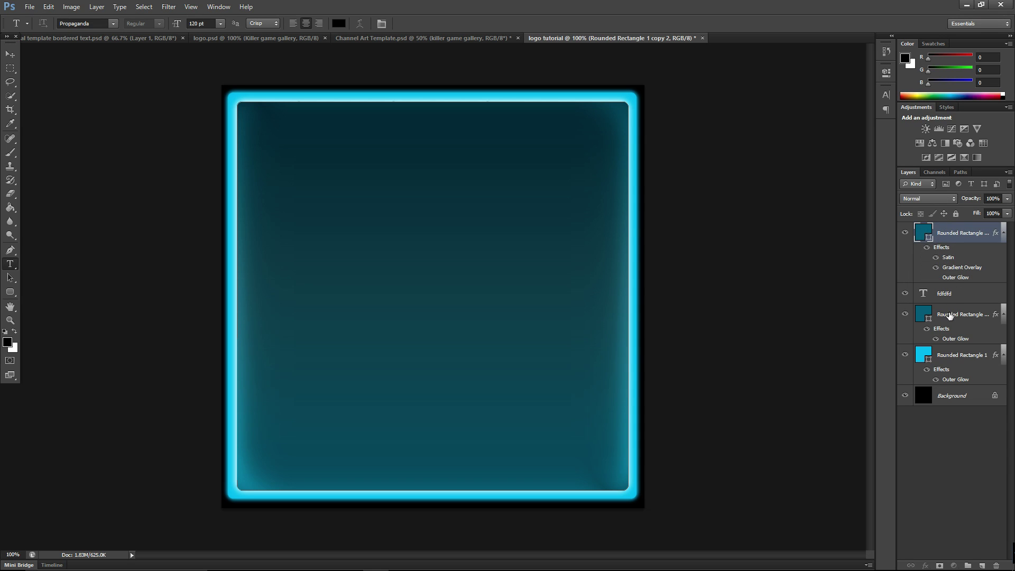
# Bring the test text layer to the top of the stack and move the text lower inside the rounded rectangle.
pyautogui.moveTo(949, 296); pyautogui.dragTo(953, 233)
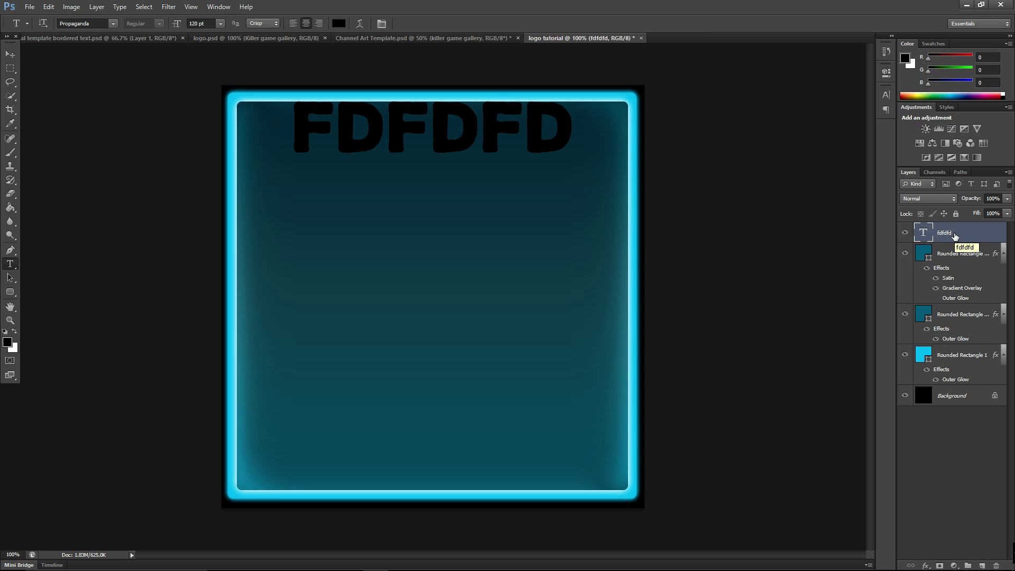
pyautogui.moveTo(950, 235)
pyautogui.mouseDown()
pyautogui.moveTo(953, 294)
pyautogui.moveTo(952, 239)
pyautogui.mouseUp()
pyautogui.click(10, 54)
pyautogui.moveTo(438, 140); pyautogui.dragTo(456, 247)
# Place the test text layer beneath the gradient rectangle and toggle that rectangle's visibility to compare, leaving it shown.
pyautogui.moveTo(937, 225); pyautogui.dragTo(950, 299)
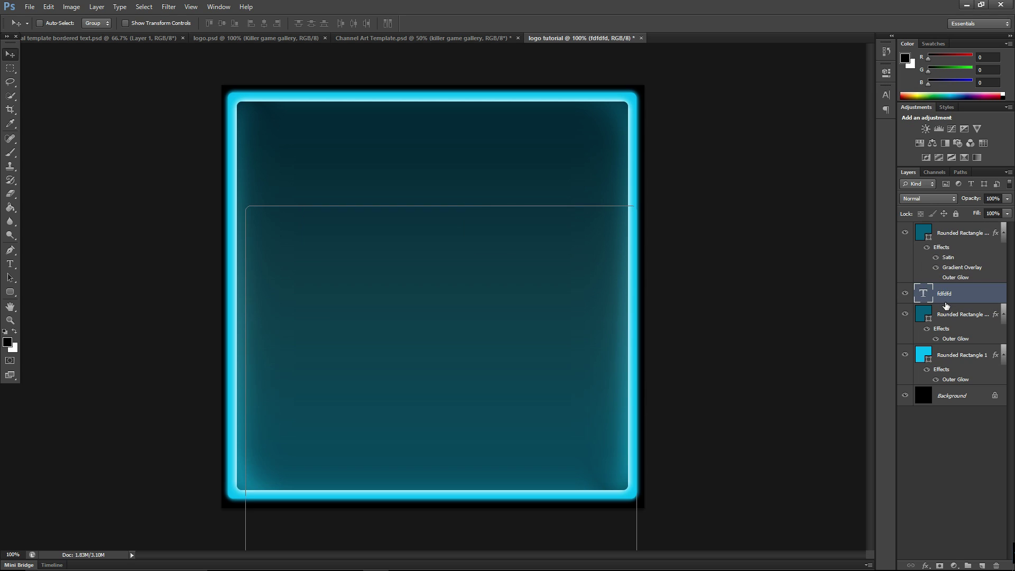
pyautogui.click(943, 239)
pyautogui.click(905, 235)
pyautogui.click(905, 235)
pyautogui.click(905, 234)
pyautogui.click(905, 235)
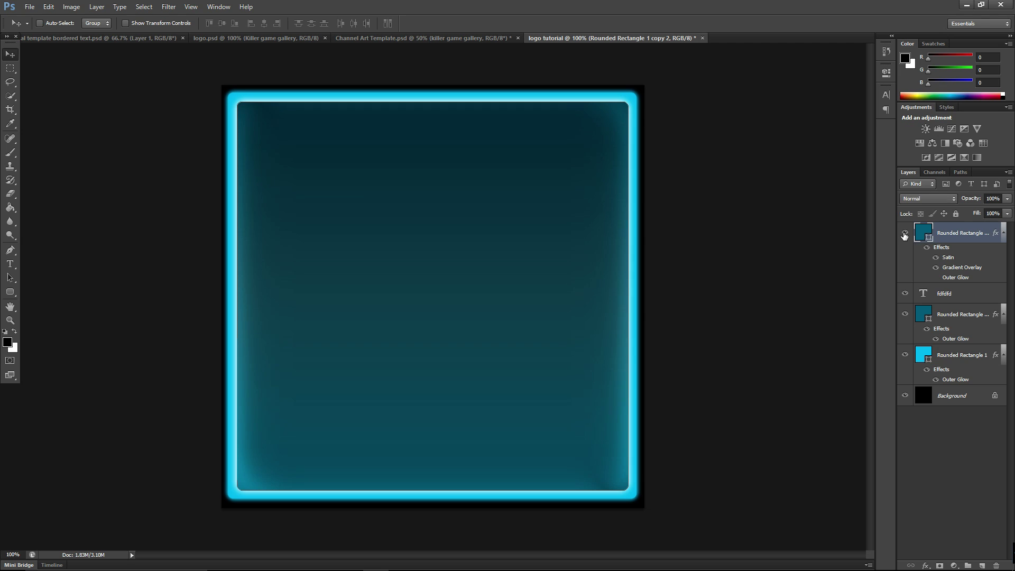
# Open the top rectangle's Satin settings and switch Satin and Gradient Overlay off and on to compare their effects.
pyautogui.rightClick(952, 272)
pyautogui.click(910, 354)
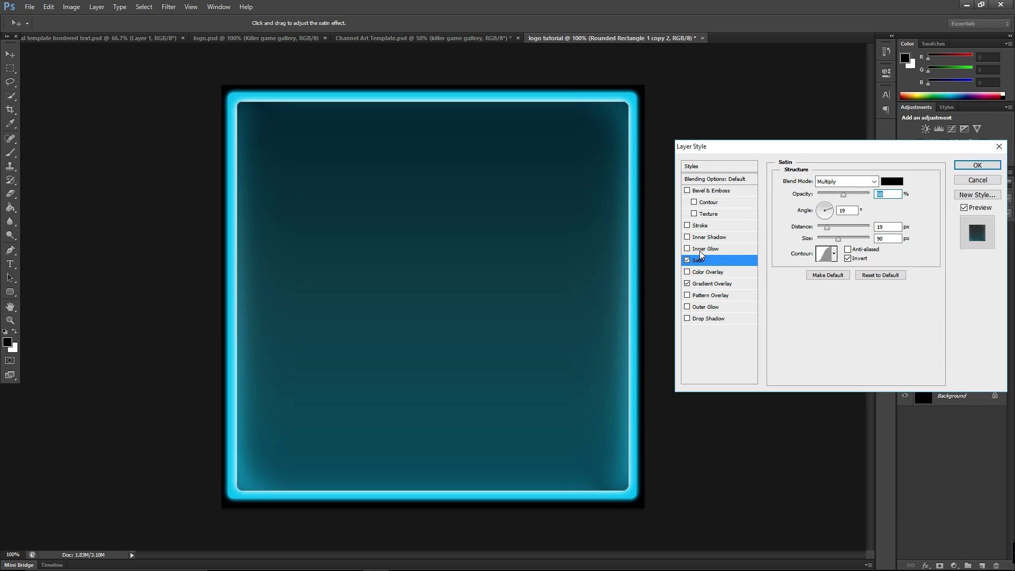
pyautogui.click(687, 260)
pyautogui.click(688, 260)
pyautogui.click(687, 260)
pyautogui.click(687, 283)
pyautogui.click(688, 260)
pyautogui.click(687, 260)
pyautogui.click(687, 260)
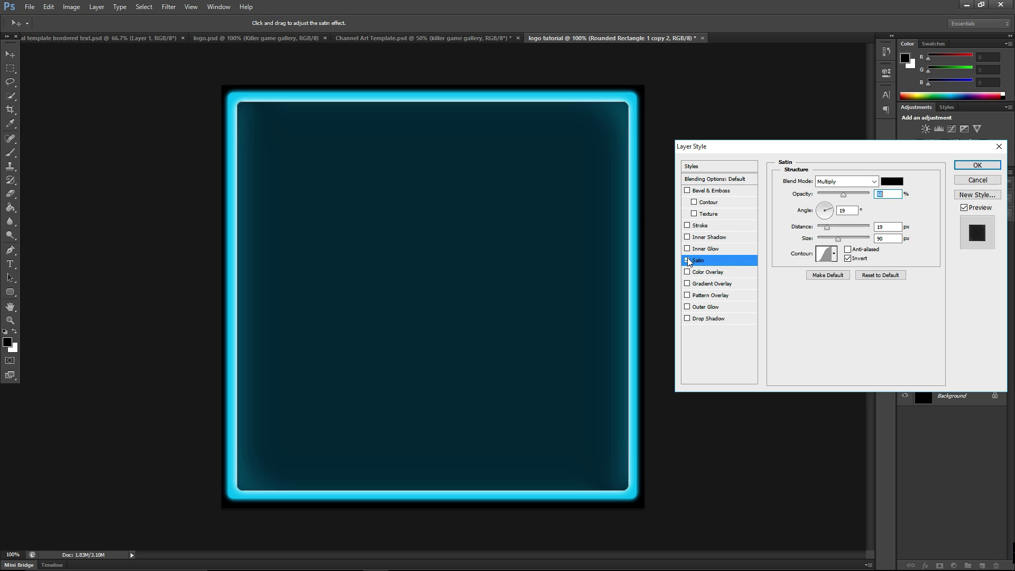
# Disable both Gradient Overlay and Satin on the top rectangle and apply the layer style.
pyautogui.click(687, 284)
pyautogui.click(687, 283)
pyautogui.click(687, 260)
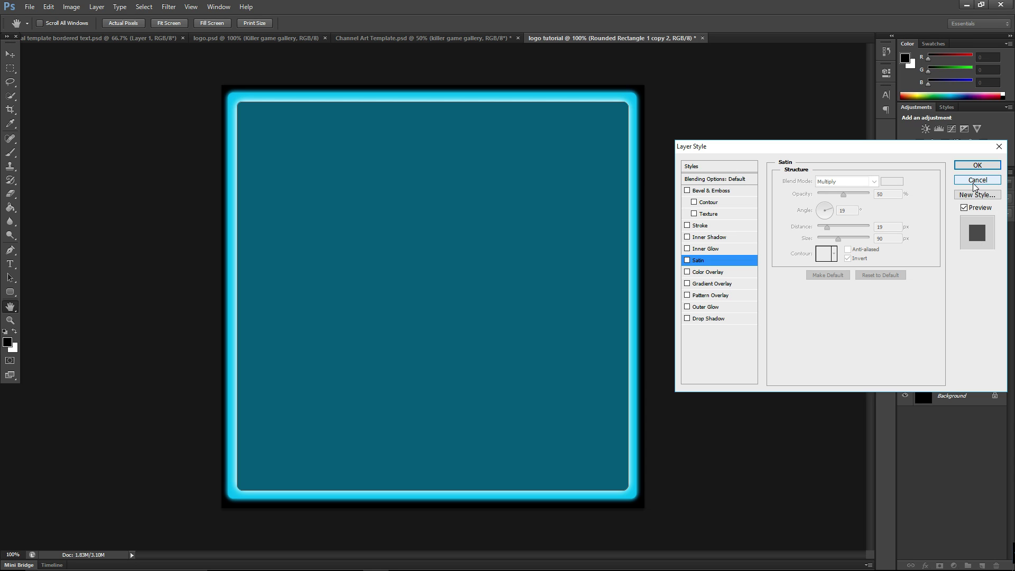
pyautogui.click(977, 165)
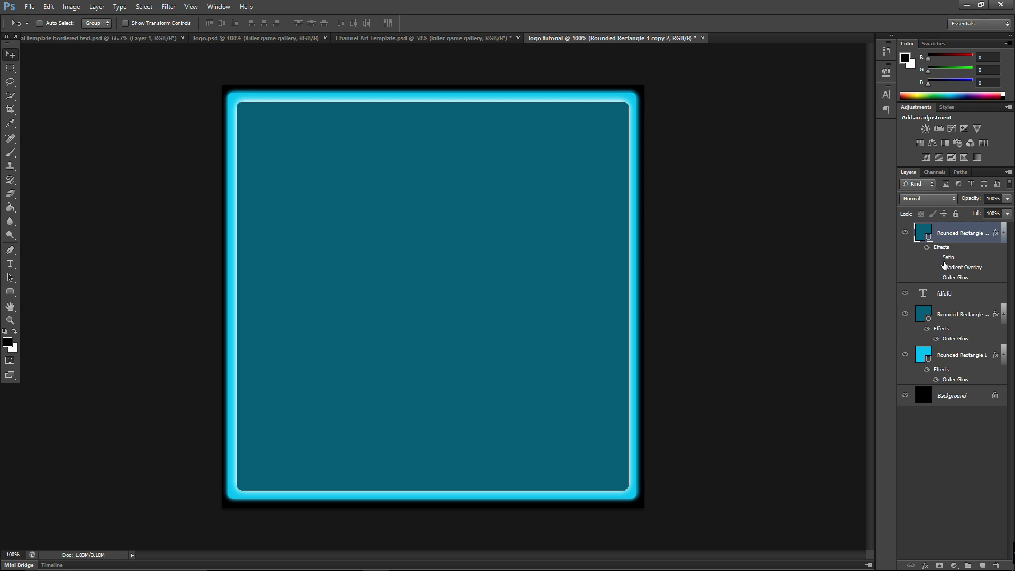
# Compare the text layer above and beneath the topmost teal rectangle, and delete that rectangle layer.
pyautogui.moveTo(948, 299)
pyautogui.mouseDown()
pyautogui.moveTo(948, 337)
pyautogui.moveTo(947, 233)
pyautogui.moveTo(948, 297)
pyautogui.mouseUp()
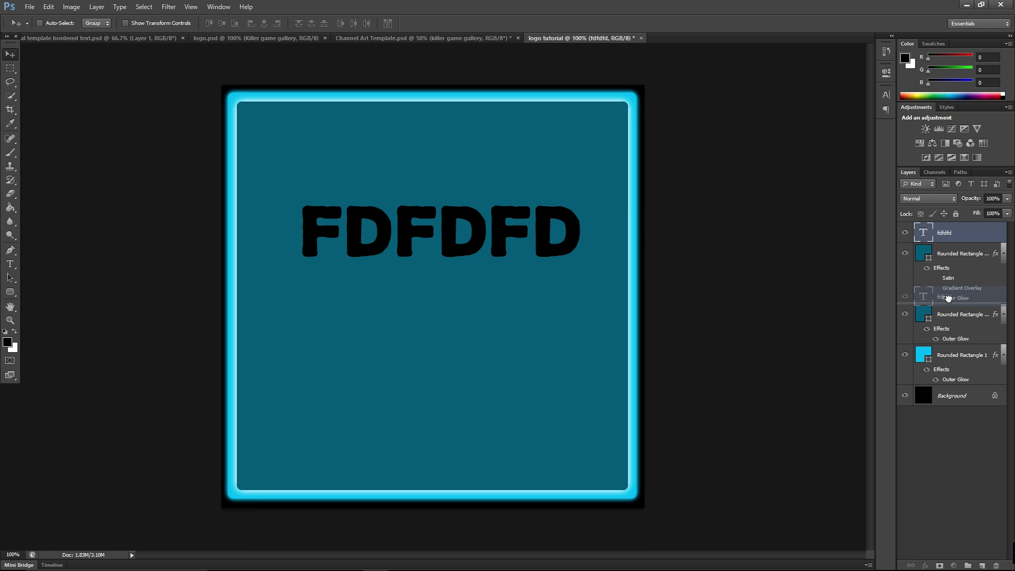
pyautogui.moveTo(948, 297); pyautogui.dragTo(948, 299)
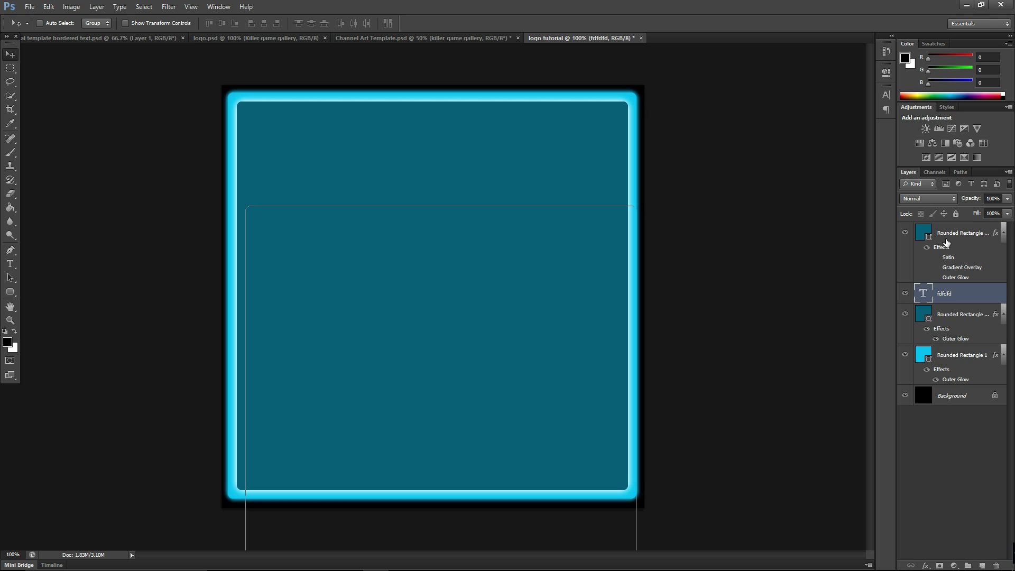
pyautogui.click(924, 233)
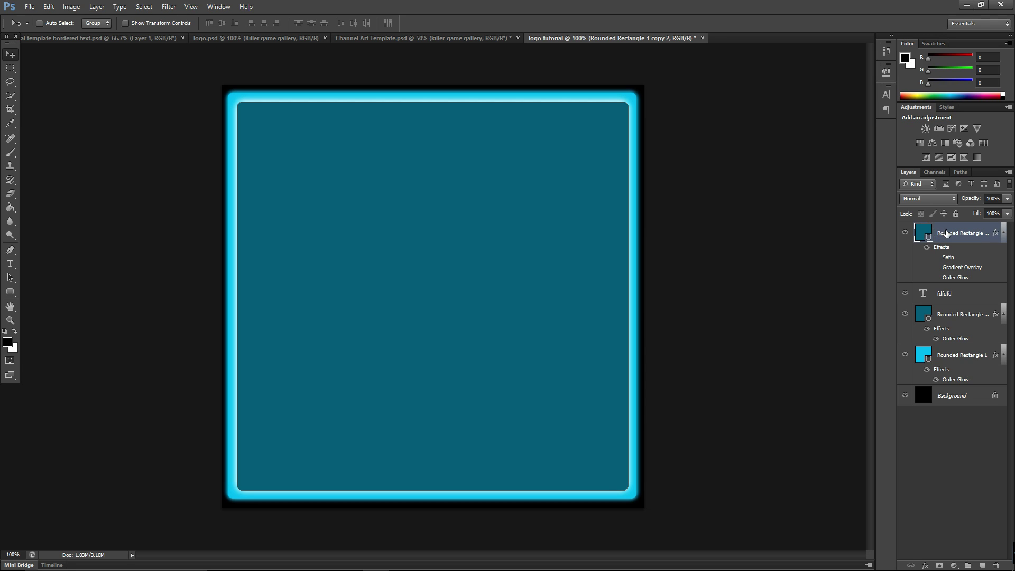
pyautogui.rightClick(948, 234)
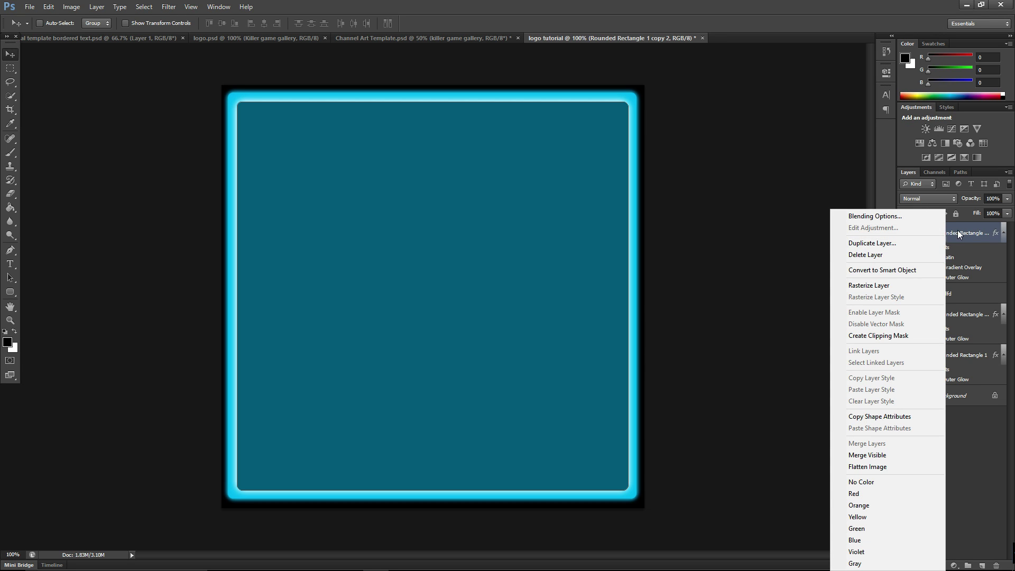
pyautogui.click(951, 237)
pyautogui.press('Delete')
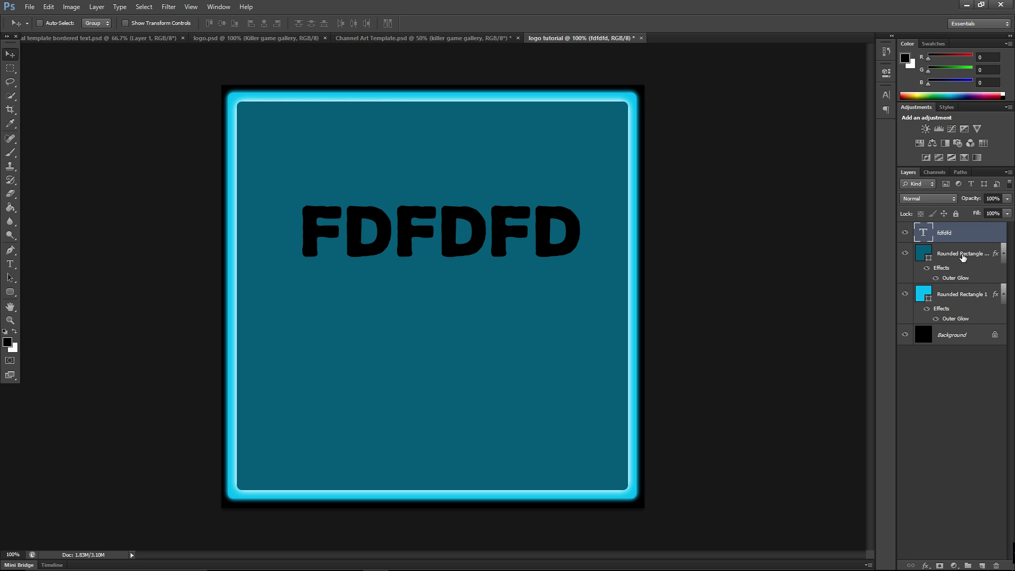
# Duplicate the dark teal rounded rectangle layer, keeping the default copy name.
pyautogui.click(962, 254)
pyautogui.rightClick(962, 257)
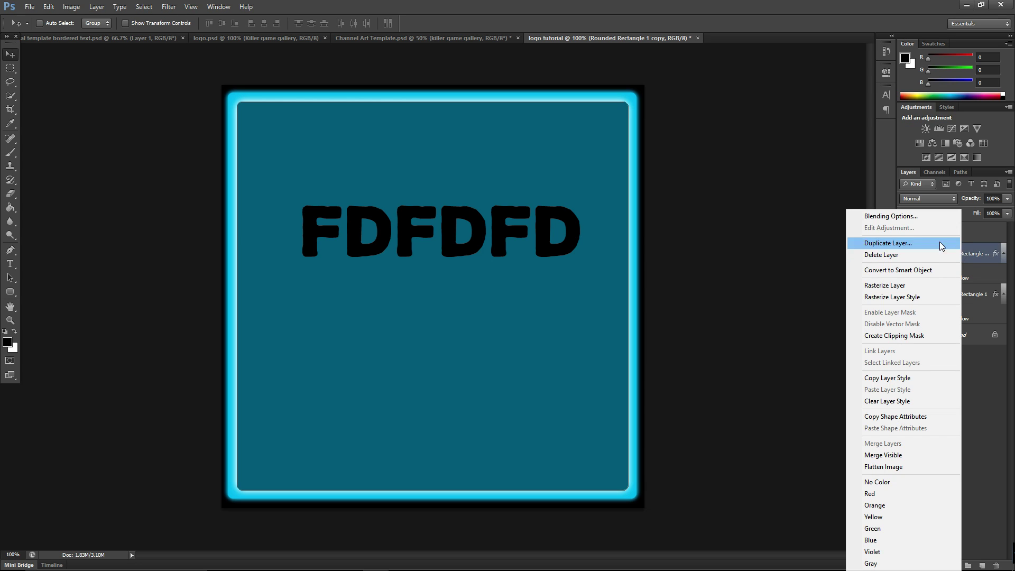
pyautogui.click(901, 241)
pyautogui.click(594, 176)
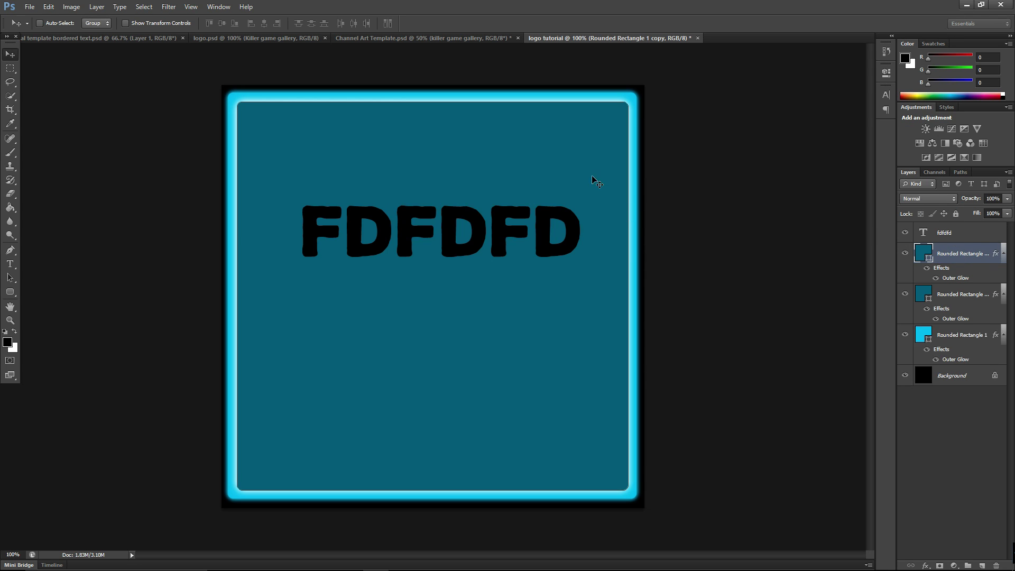
# Disable Outer Glow and enable Gradient Overlay on the duplicated rectangle, and apply the layer style.
pyautogui.rightClick(936, 270)
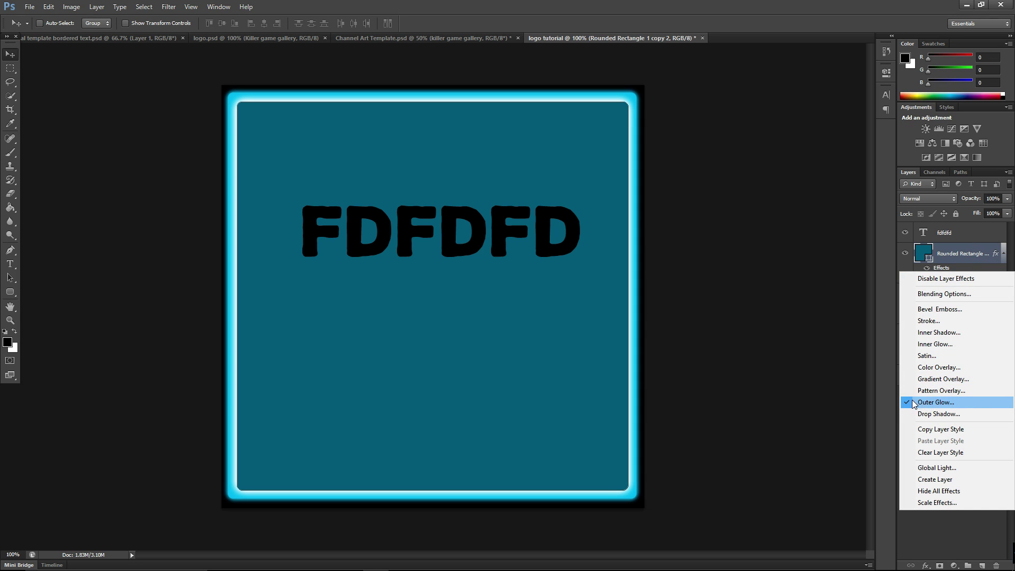
pyautogui.click(937, 402)
pyautogui.click(688, 308)
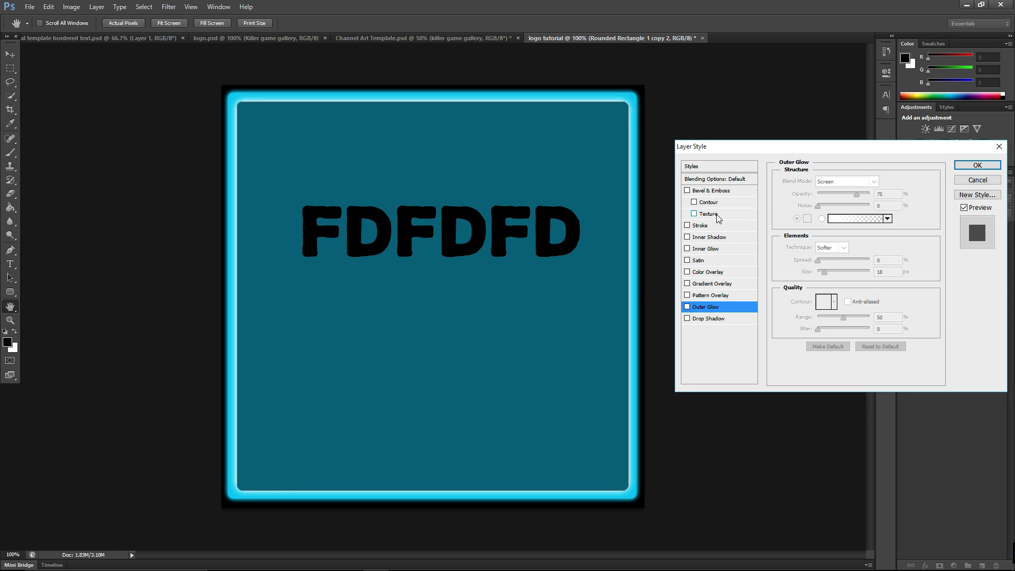
pyautogui.click(687, 283)
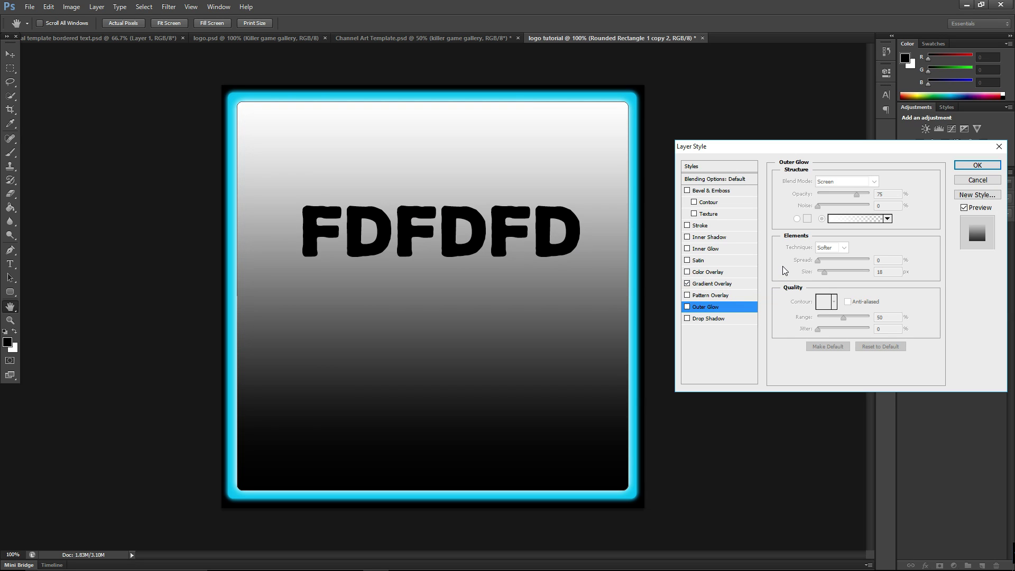
pyautogui.moveTo(814, 156); pyautogui.dragTo(783, 271)
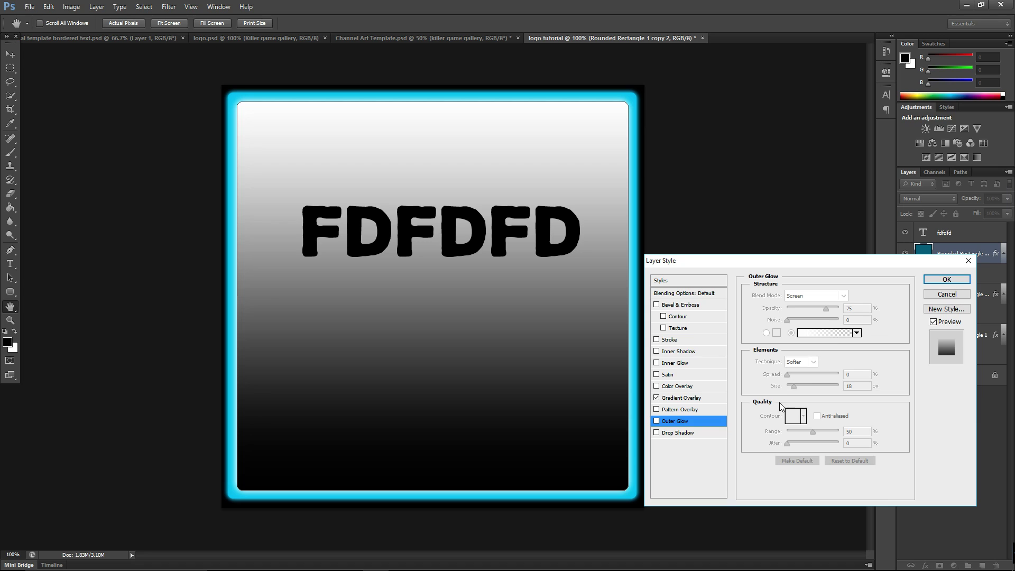
pyautogui.click(935, 282)
# Move the duplicated rectangle layer above the text layer and open its Gradient Overlay settings.
pyautogui.moveTo(954, 257); pyautogui.dragTo(948, 229)
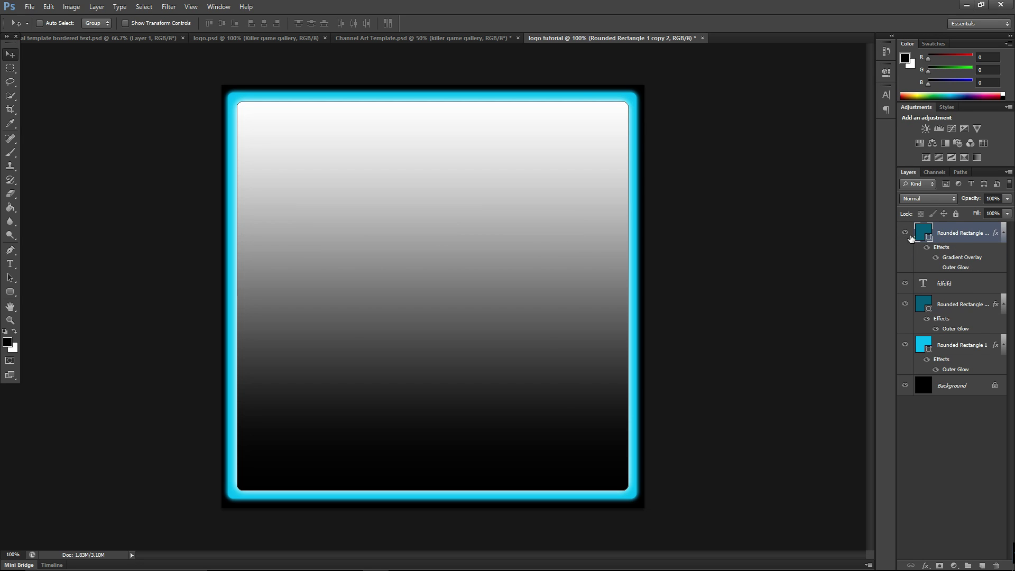
pyautogui.rightClick(924, 235)
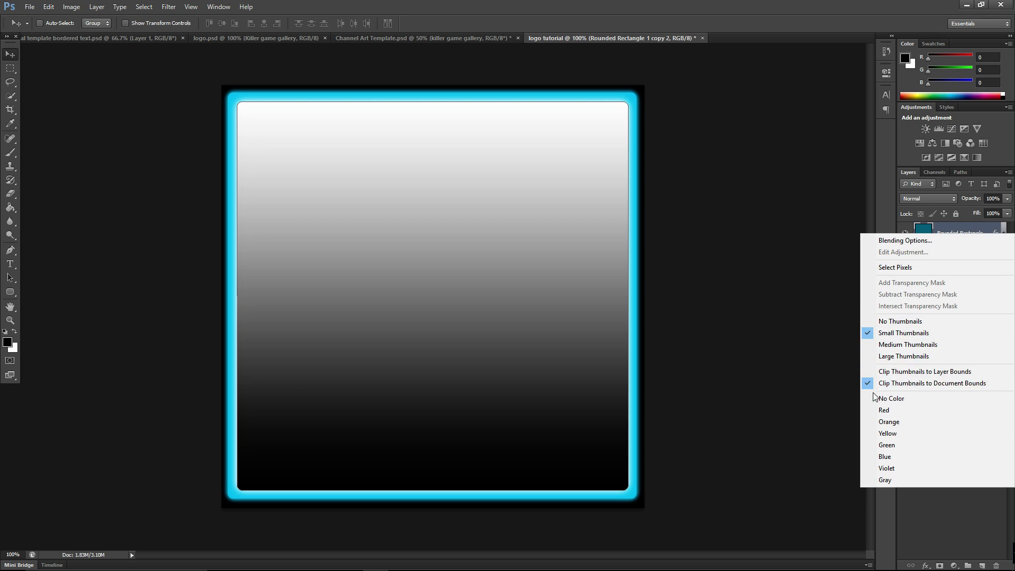
pyautogui.click(932, 227)
pyautogui.rightClick(953, 236)
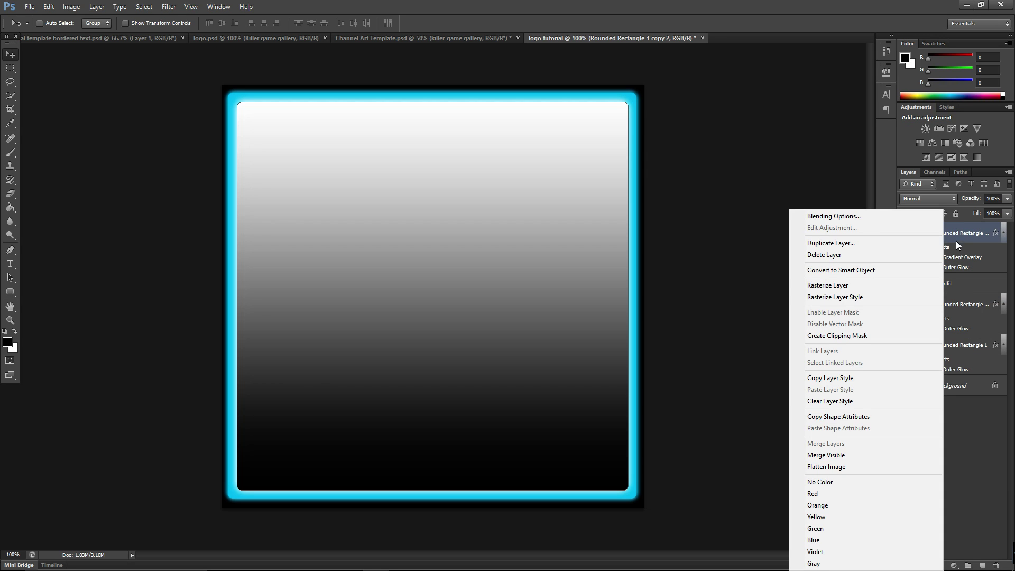
pyautogui.rightClick(958, 243)
pyautogui.rightClick(960, 248)
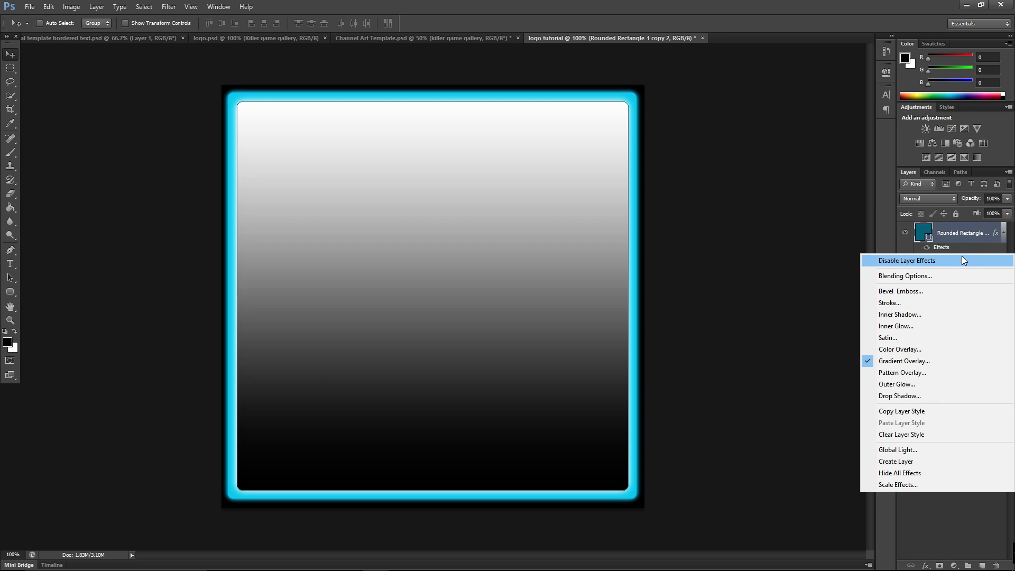
pyautogui.click(890, 361)
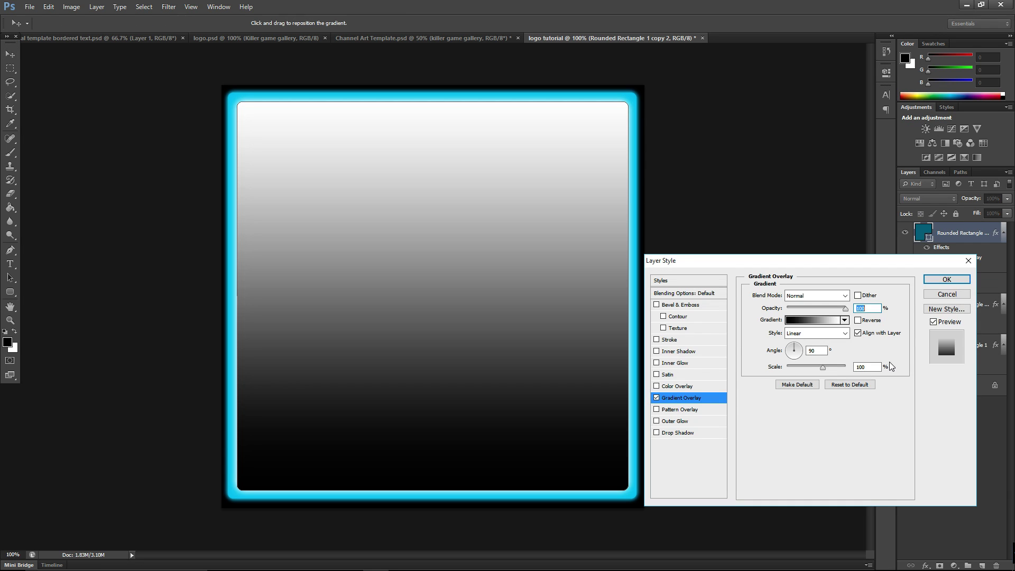
# Try the Neutral Density, Foreground to Transparent, Chrome and other gradient presets on the overlay, discard the gradient changes, and close the layer style.
pyautogui.click(835, 321)
pyautogui.click(483, 226)
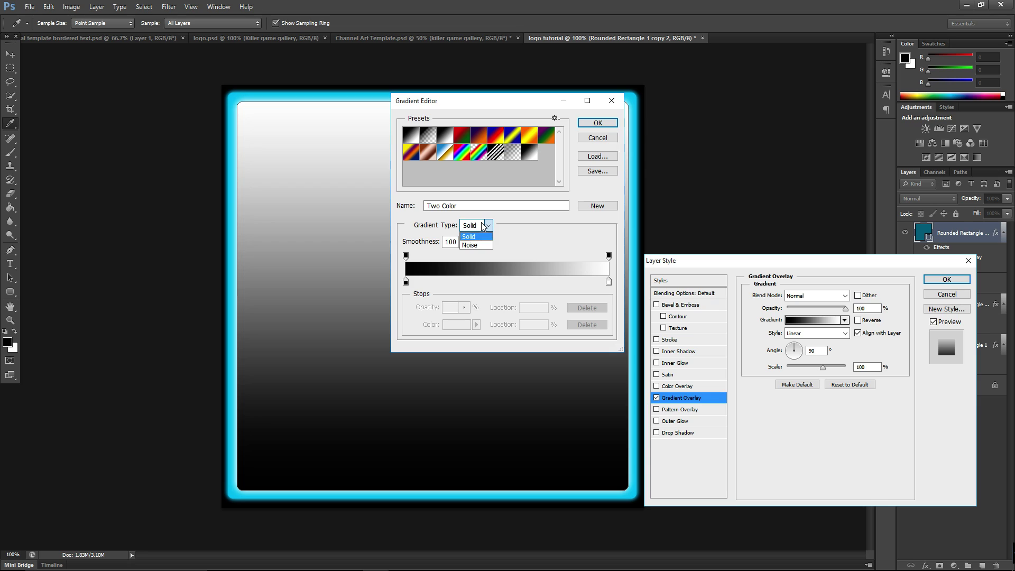
pyautogui.click(469, 236)
pyautogui.click(512, 151)
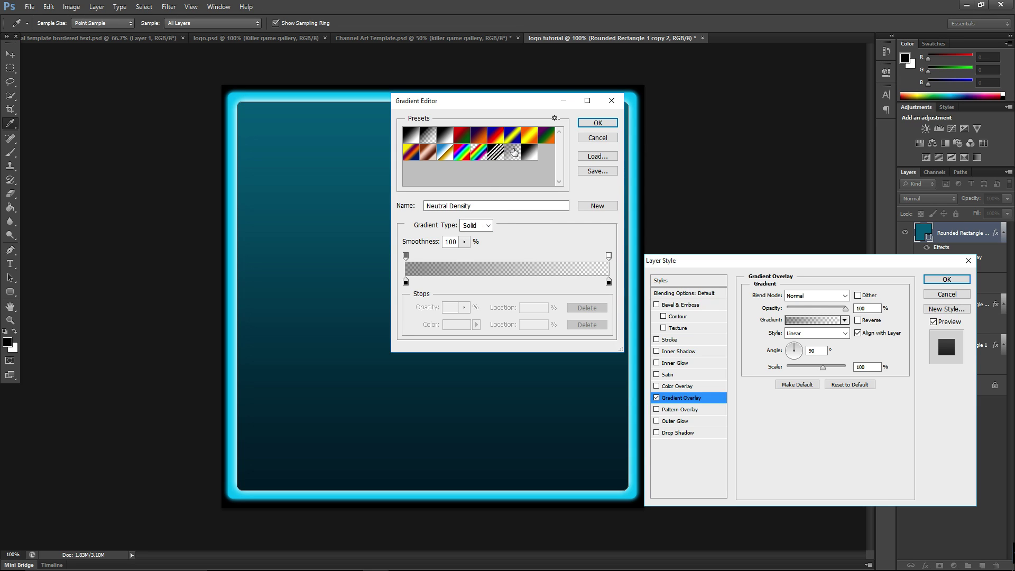
pyautogui.click(436, 135)
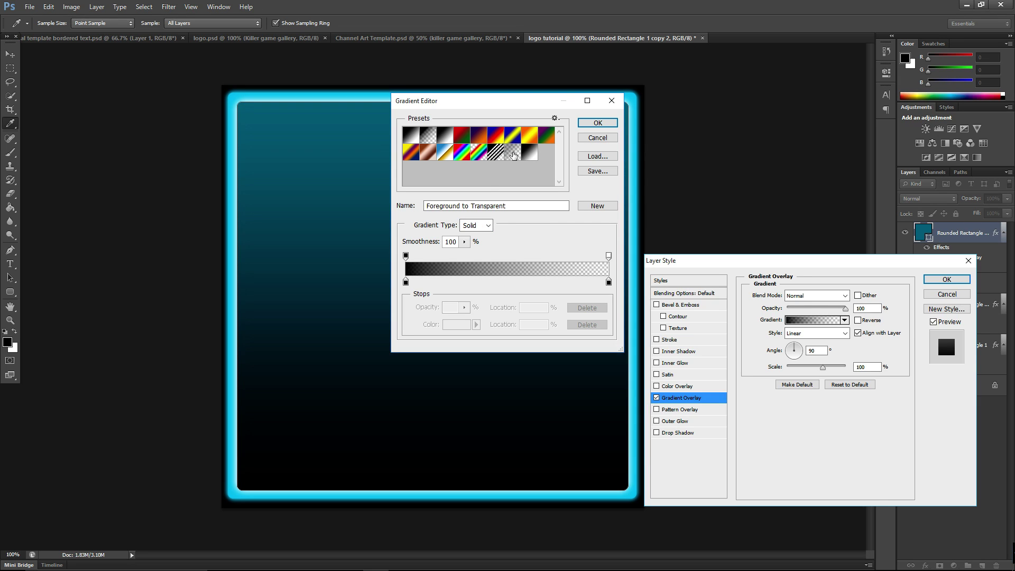
pyautogui.click(513, 153)
pyautogui.click(525, 157)
pyautogui.click(513, 154)
pyautogui.click(443, 154)
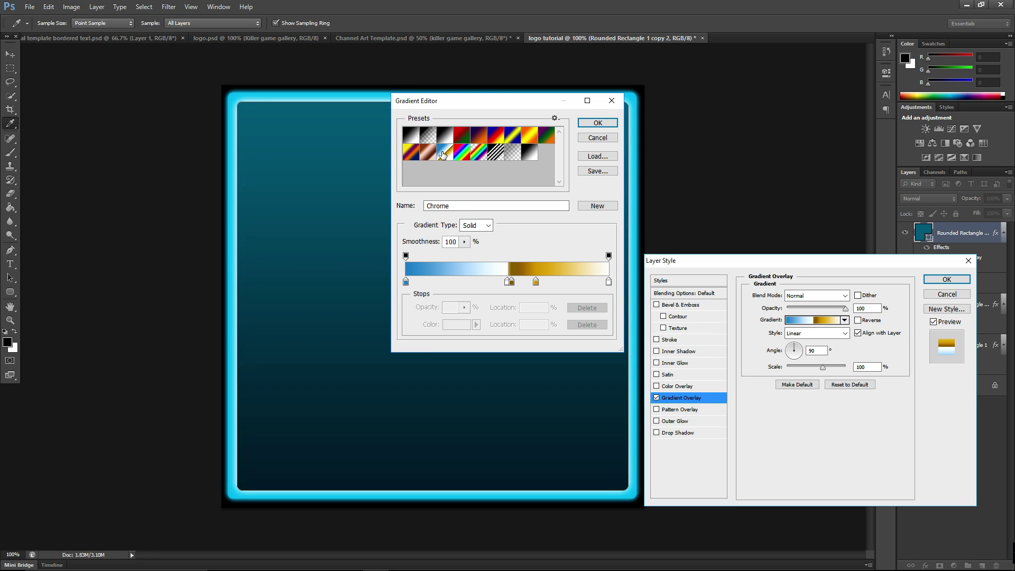
pyautogui.click(472, 152)
pyautogui.click(495, 152)
pyautogui.click(513, 152)
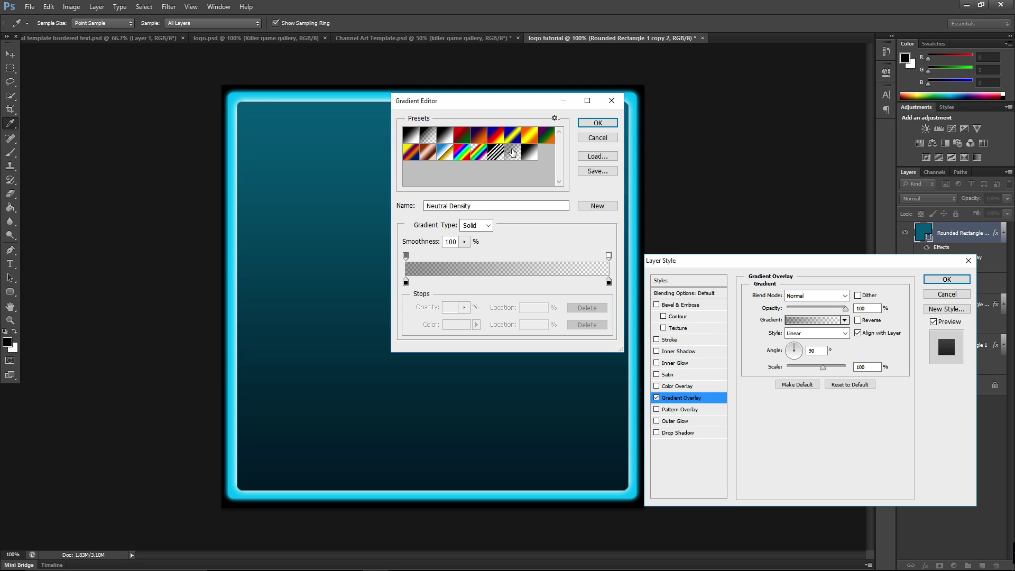
pyautogui.click(530, 154)
pyautogui.click(436, 136)
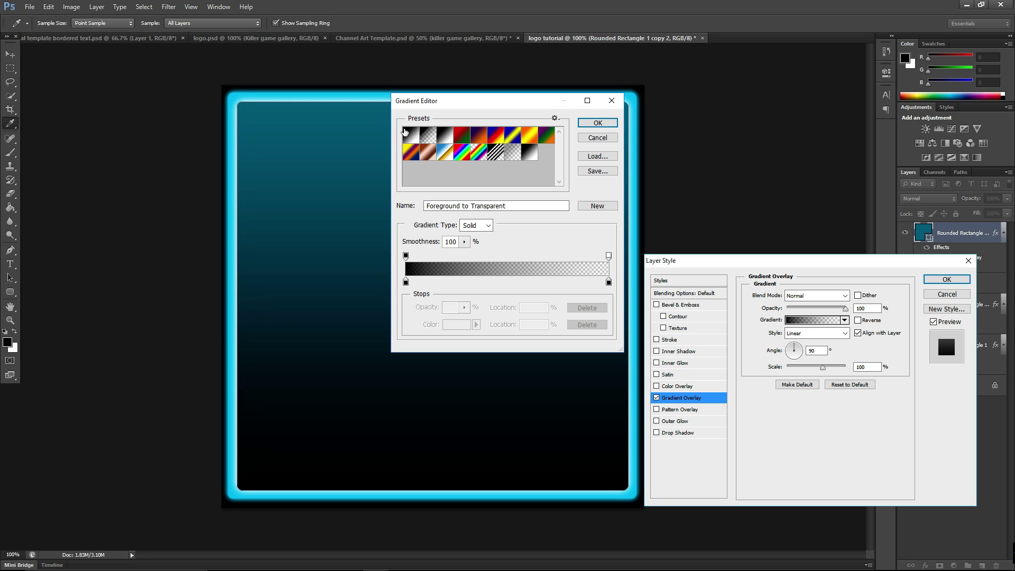
pyautogui.click(411, 136)
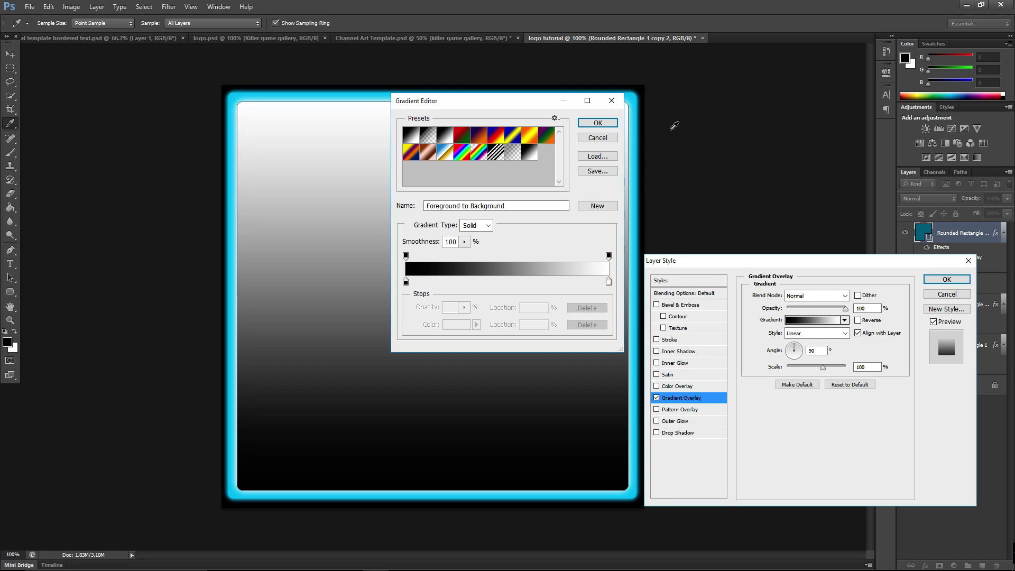
pyautogui.click(593, 139)
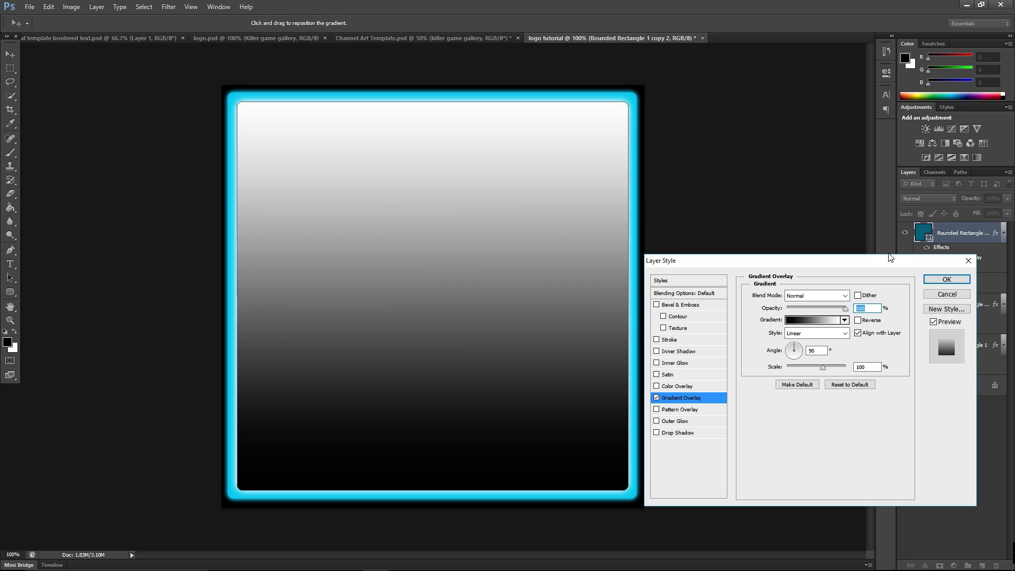
pyautogui.click(935, 281)
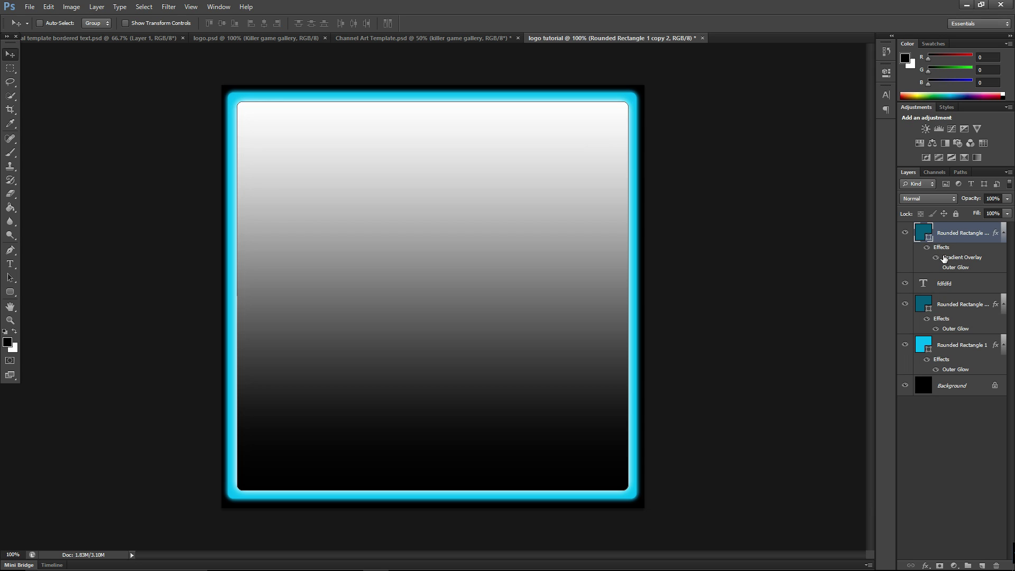
# Try Satin instead of Gradient Overlay on the top rectangle, and cancel the layer style changes.
pyautogui.rightClick(944, 258)
pyautogui.click(871, 361)
pyautogui.click(657, 399)
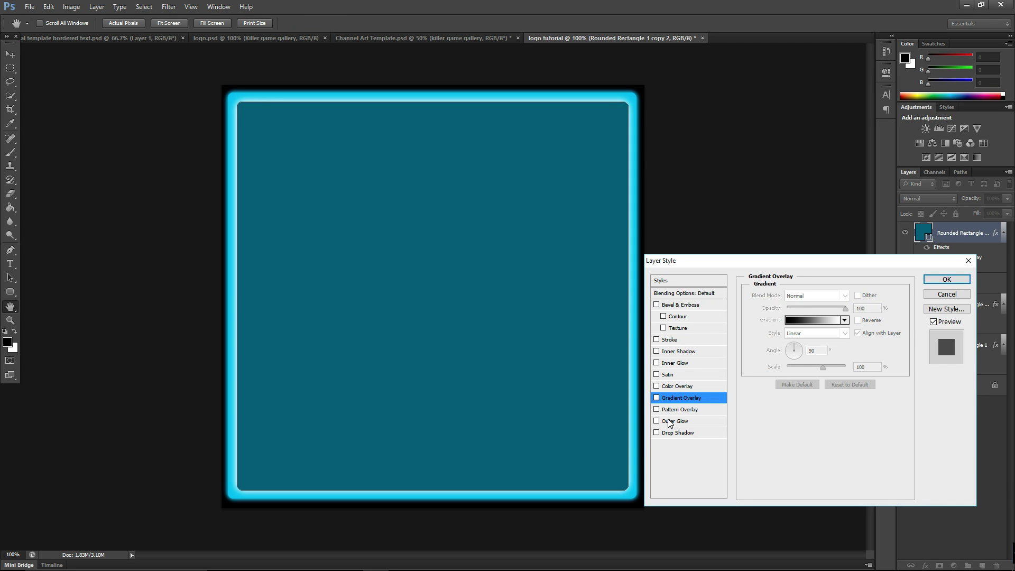
pyautogui.click(657, 374)
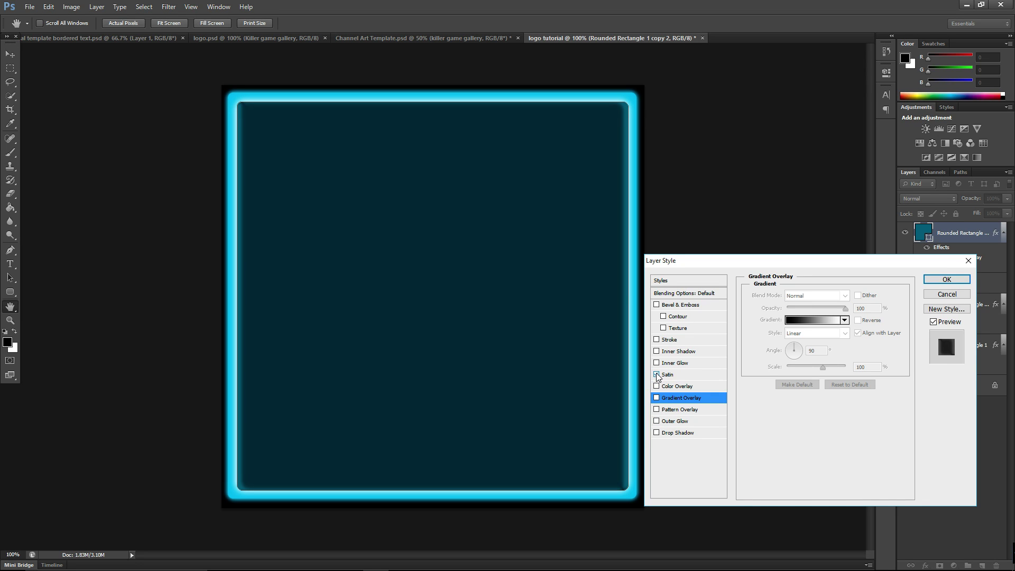
pyautogui.click(947, 295)
# Hide the duplicated rectangle and draw a rounded rectangle of about 717 by 709 px just inside the glowing border.
pyautogui.click(905, 233)
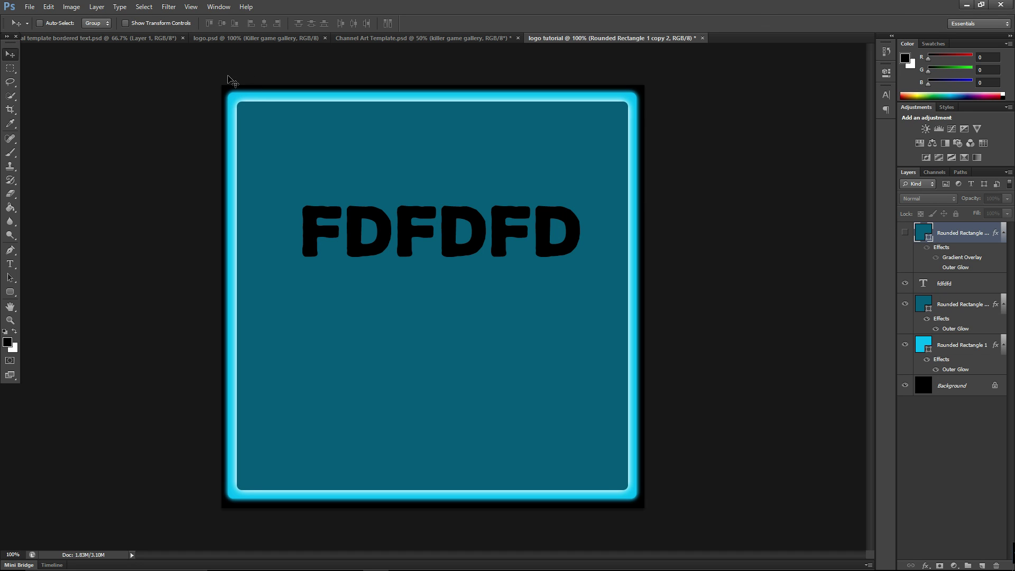
pyautogui.click(10, 293)
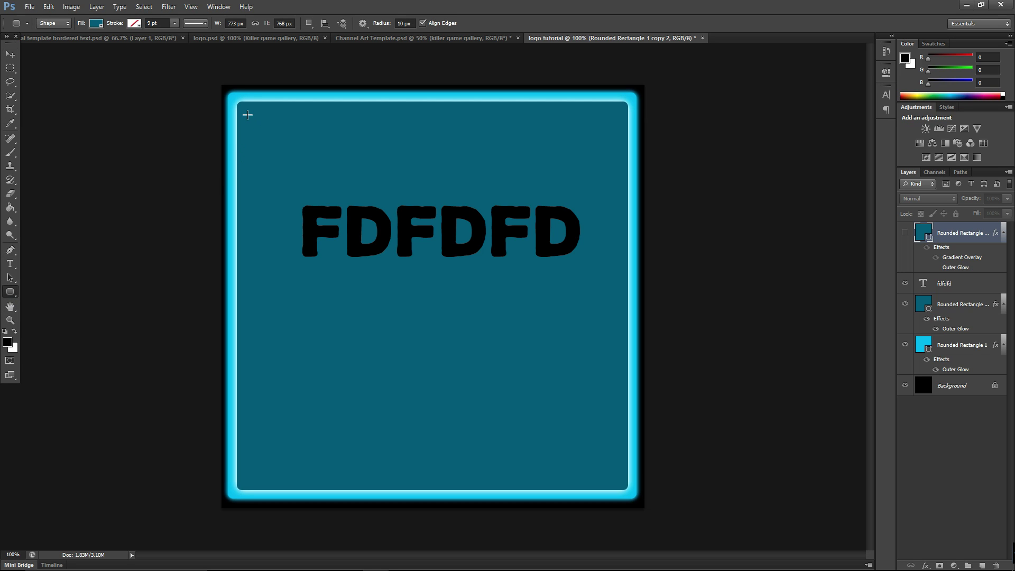
pyautogui.moveTo(243, 108); pyautogui.dragTo(621, 483)
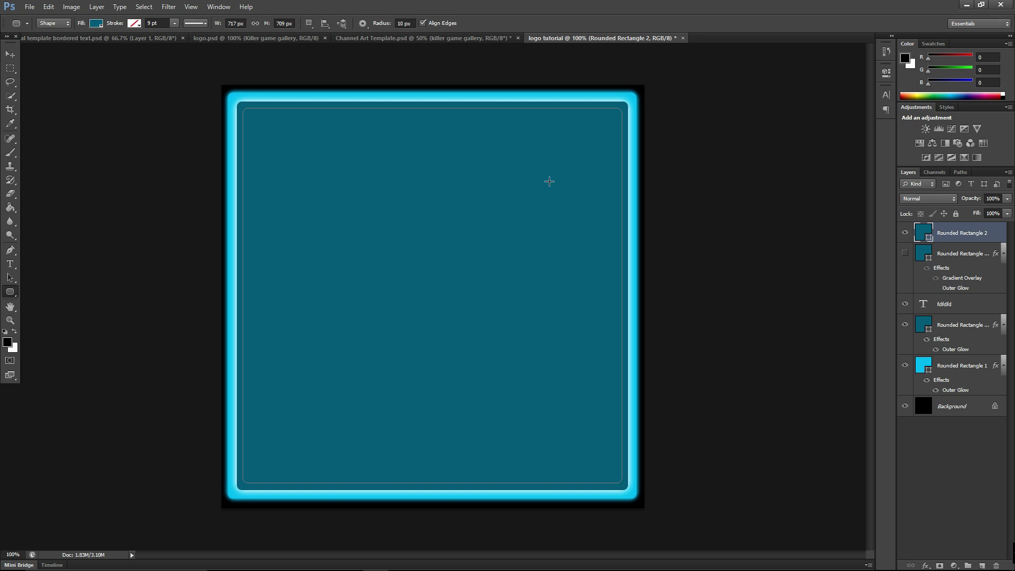
# Remove the new rounded rectangle's fill and add a Satin effect with increased distance and size.
pyautogui.click(94, 25)
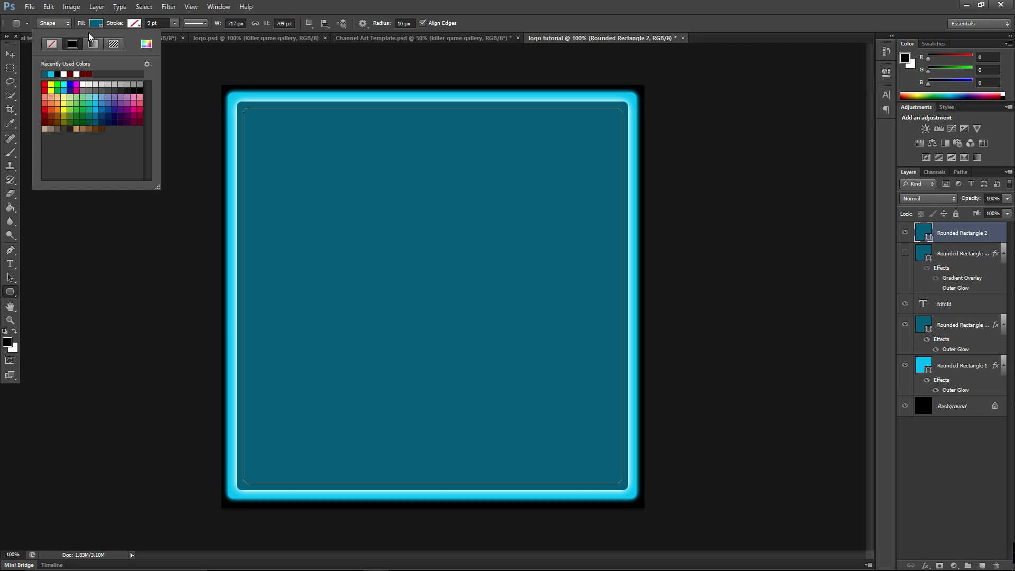
pyautogui.click(51, 45)
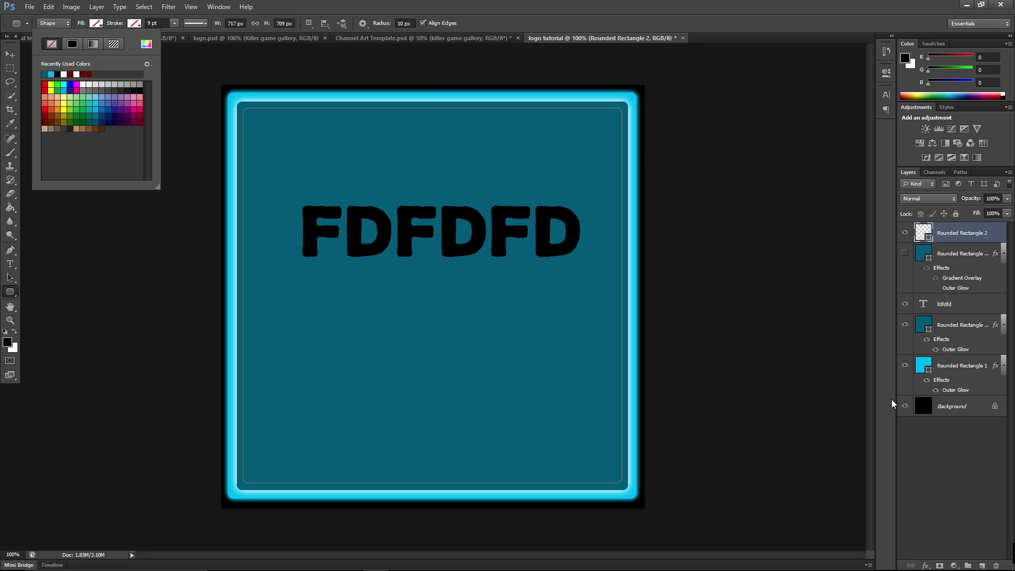
pyautogui.click(926, 565)
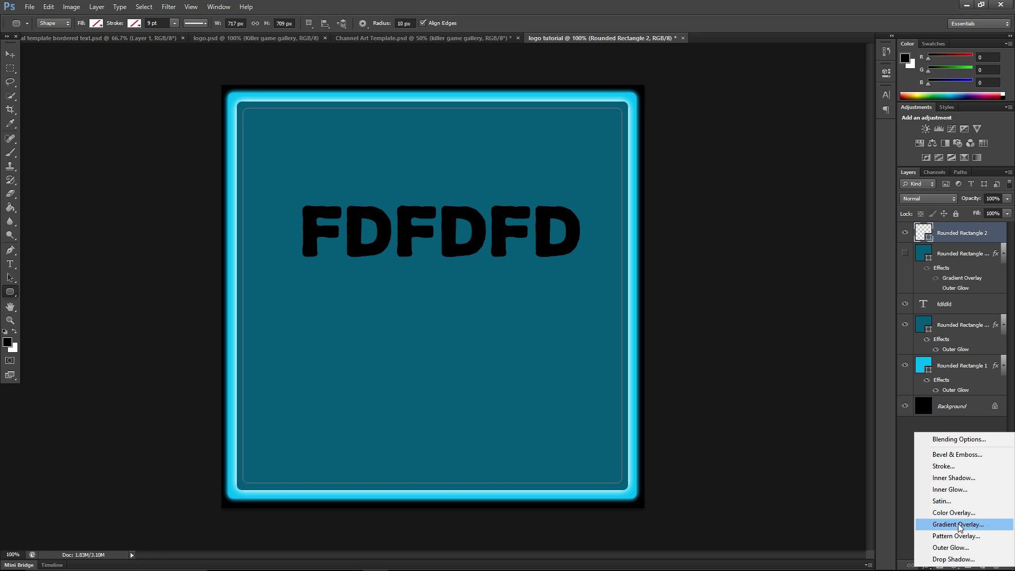
pyautogui.click(946, 501)
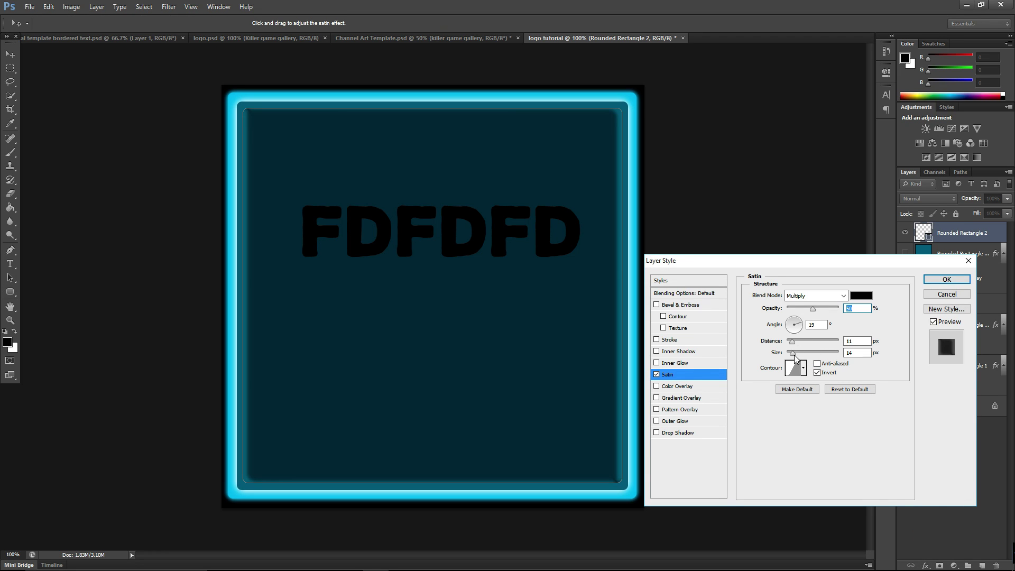
pyautogui.moveTo(795, 347)
pyautogui.mouseDown()
pyautogui.moveTo(802, 360)
pyautogui.moveTo(800, 343)
pyautogui.moveTo(810, 344)
pyautogui.moveTo(814, 359)
pyautogui.moveTo(798, 358)
pyautogui.moveTo(829, 344)
pyautogui.moveTo(813, 344)
pyautogui.mouseUp()
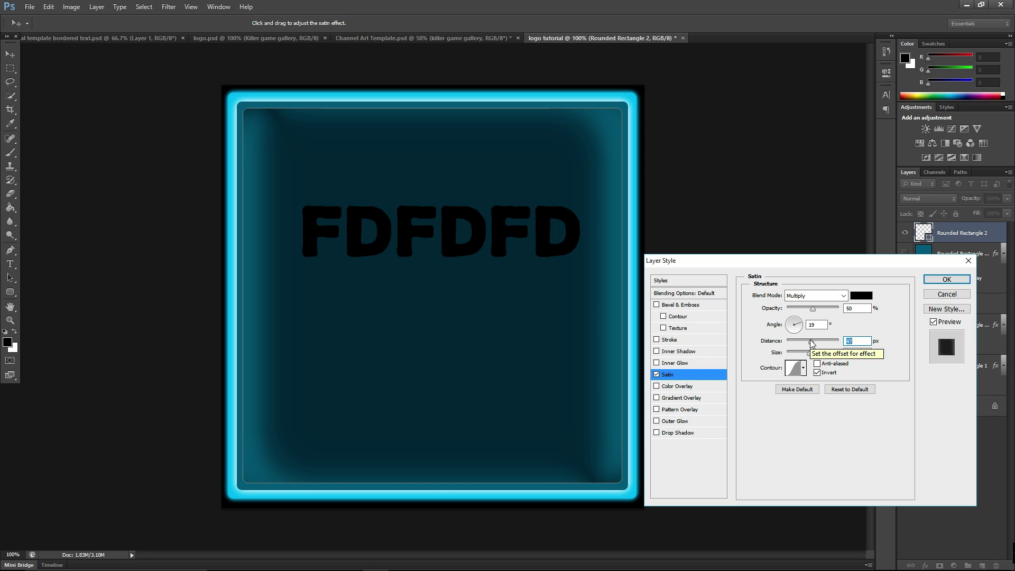
pyautogui.click(952, 285)
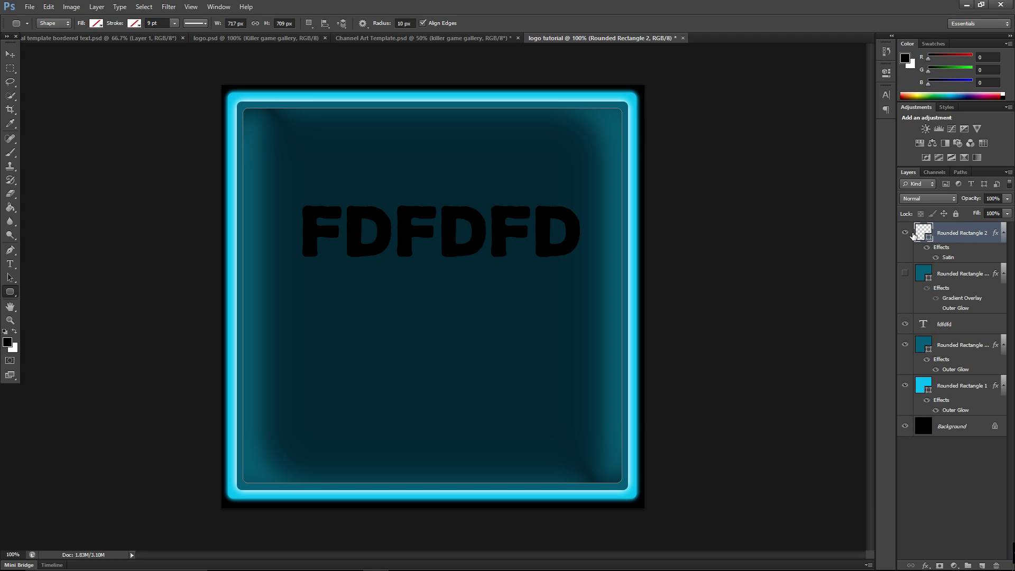
# Delete the hidden duplicate rectangle layer that has the Gradient Overlay effect.
pyautogui.click(957, 276)
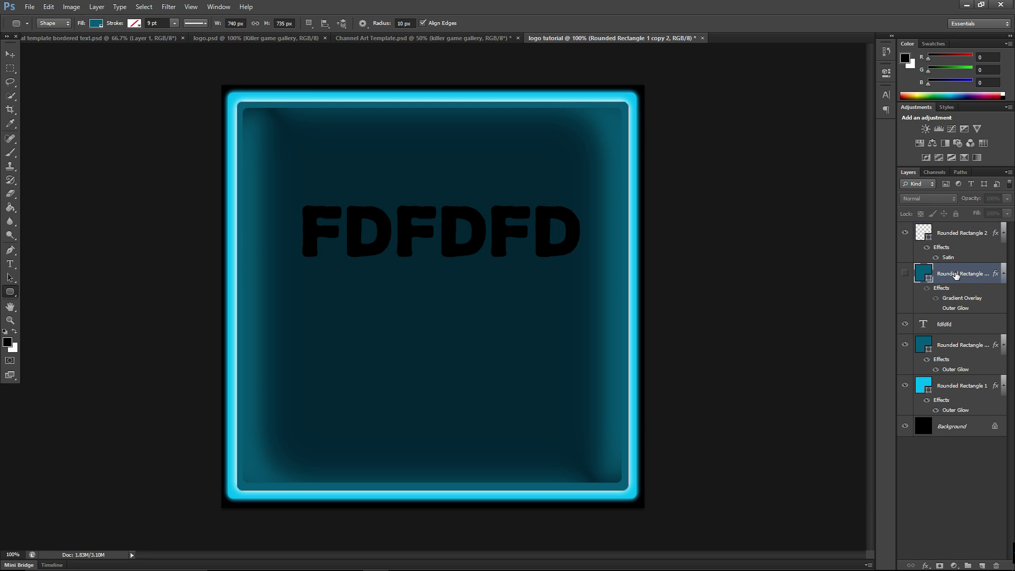
pyautogui.press('Delete')
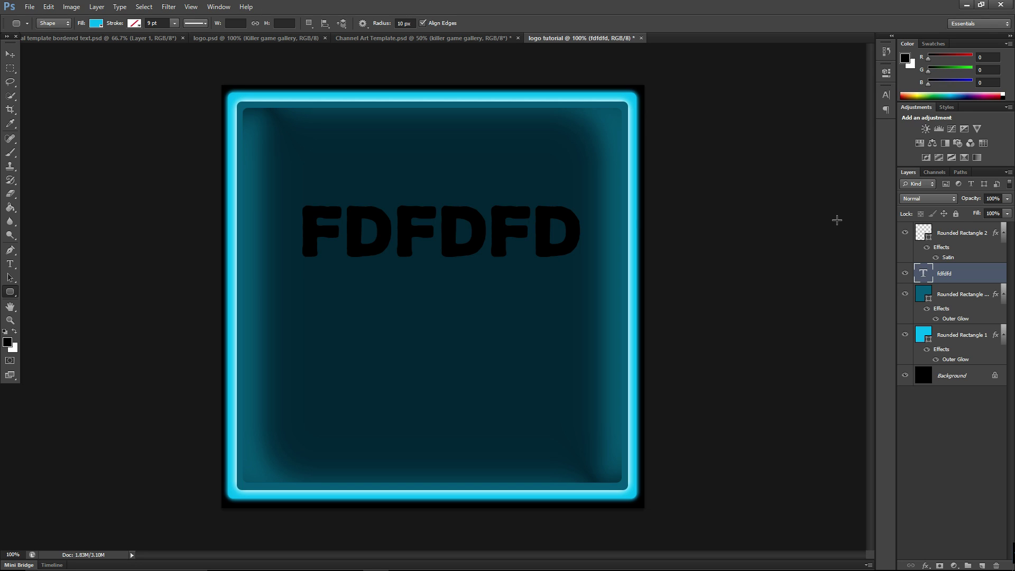
# Replace the placeholder text with "KILLER", "LOGO" and "DEMO" on three lines, and select all of the text.
pyautogui.click(11, 264)
pyautogui.doubleClick(575, 236)
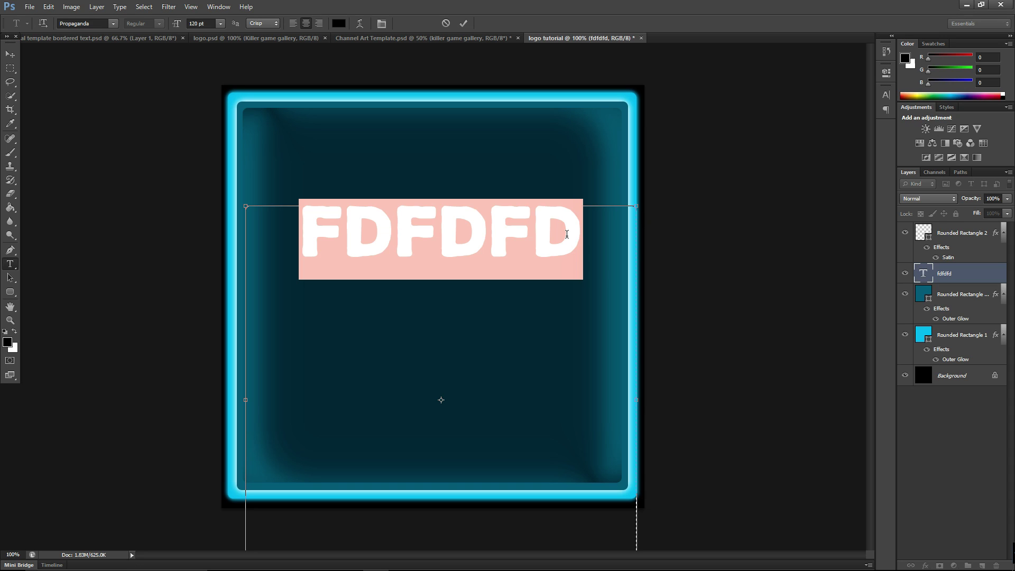
pyautogui.write('K')
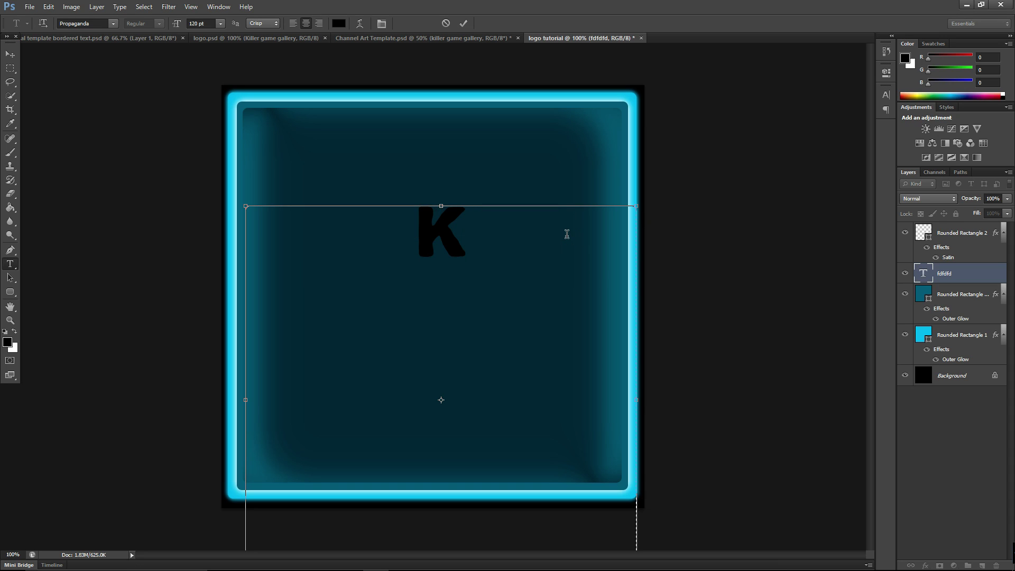
pyautogui.write('ILLER')
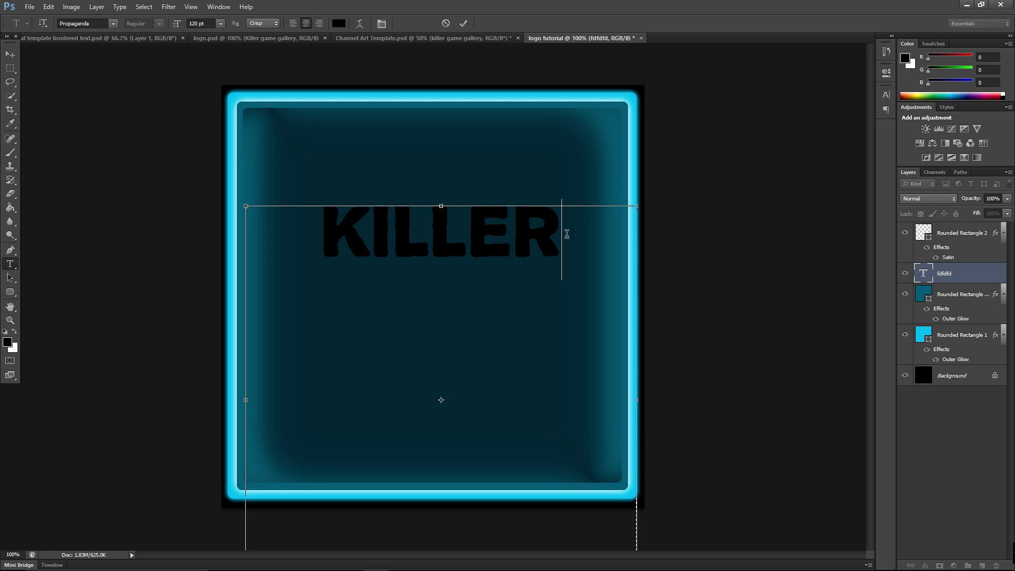
pyautogui.press('Return')
pyautogui.write('LOGO')
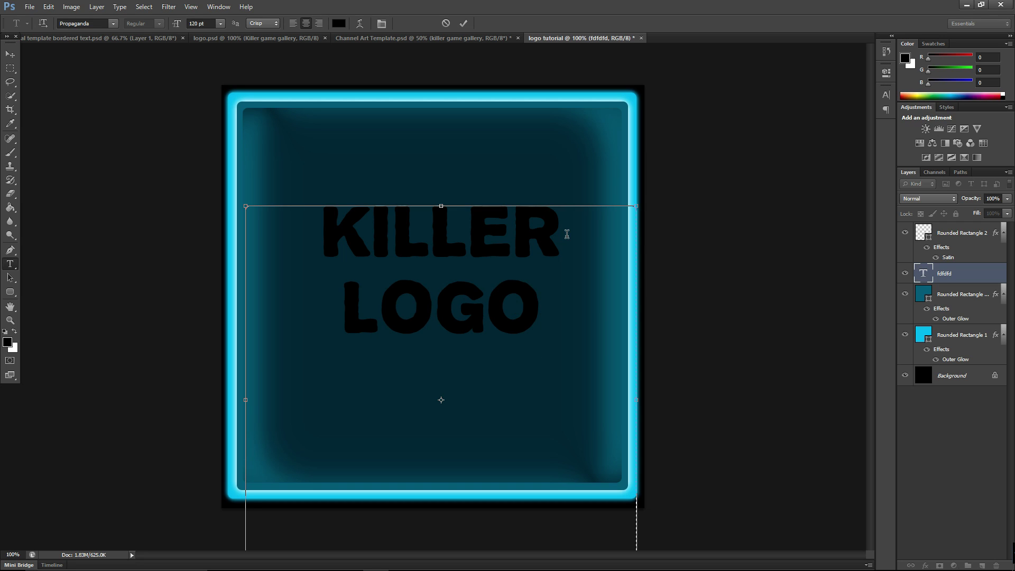
pyautogui.press('Return')
pyautogui.write('DEOMOP')
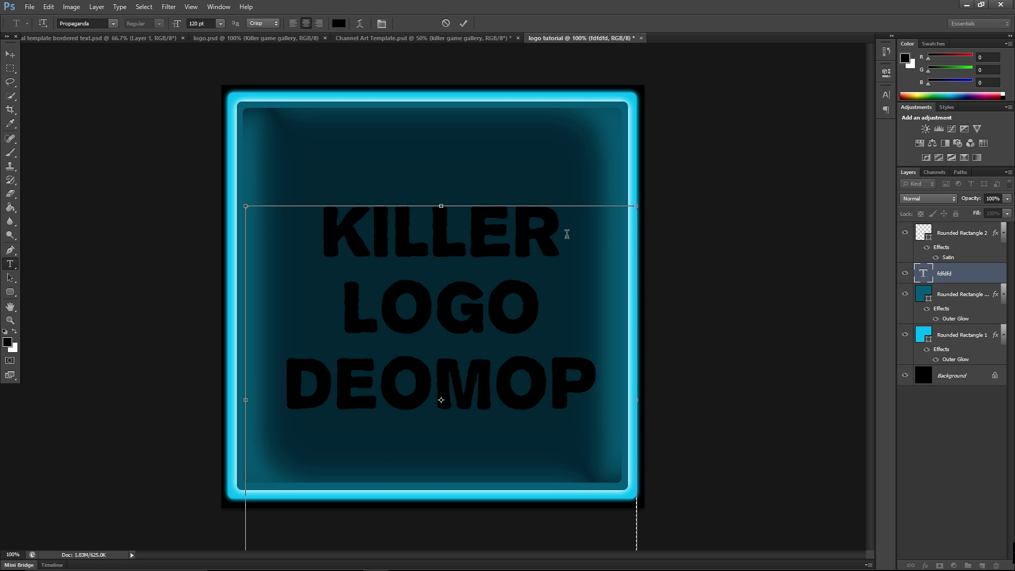
pyautogui.press('BackSpace')
pyautogui.press('BackSpace')
pyautogui.press('BackSpace')
pyautogui.press('BackSpace')
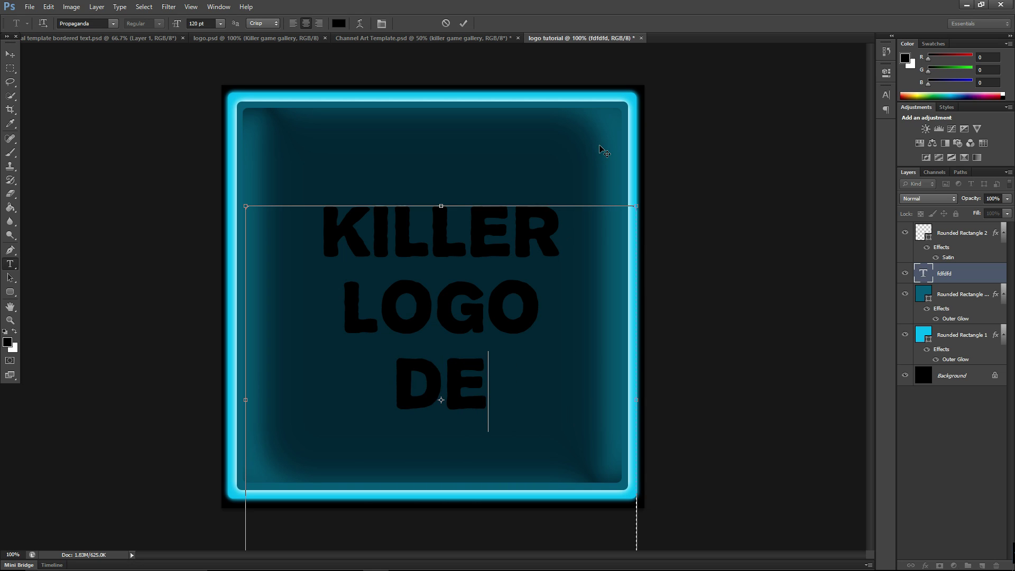
pyautogui.write('MO')
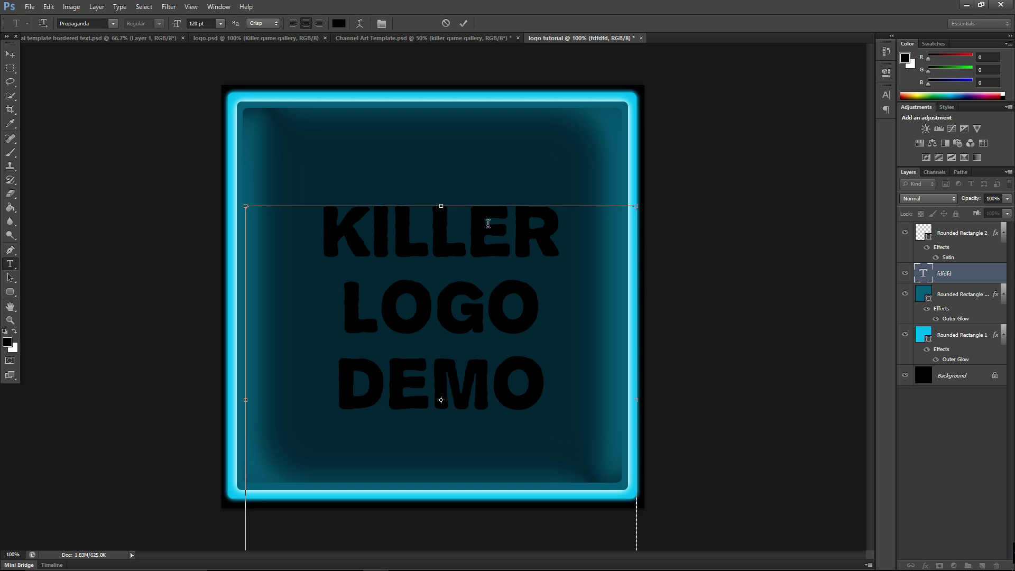
pyautogui.hotkey('ctrl', 'a')
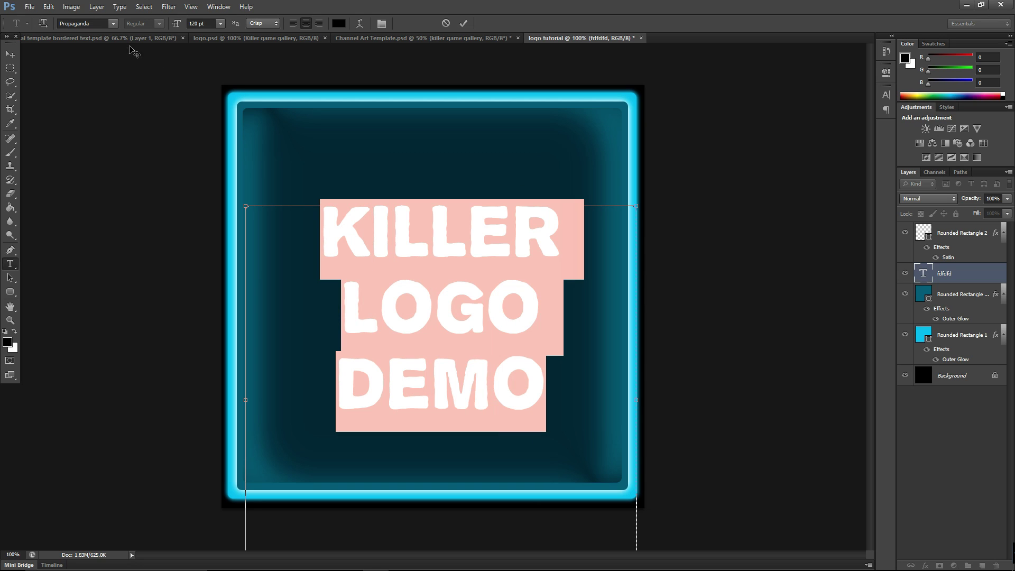
# Switch to Chrome to look over the 1001 Free Fonts headline page and the channel pages, and return to Photoshop.
pyautogui.click(113, 24)
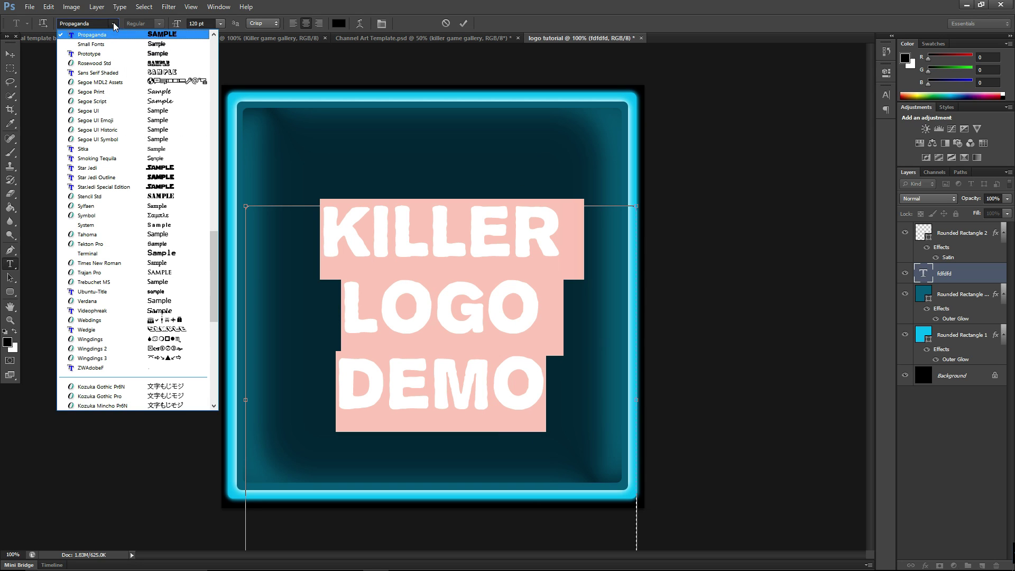
pyautogui.click(112, 24)
pyautogui.click(276, 559)
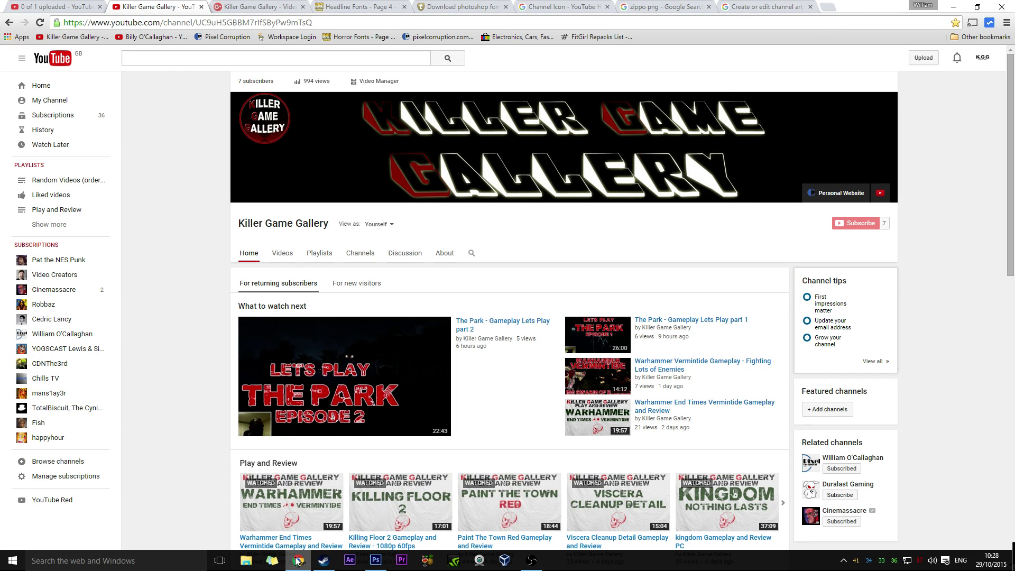
pyautogui.click(378, 6)
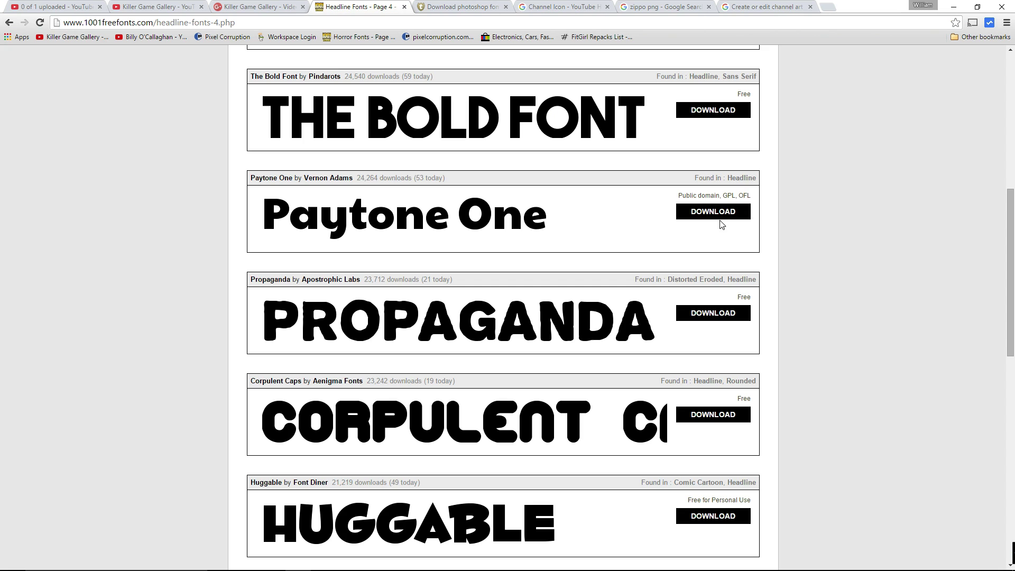
pyautogui.scroll(8, 732, 475)
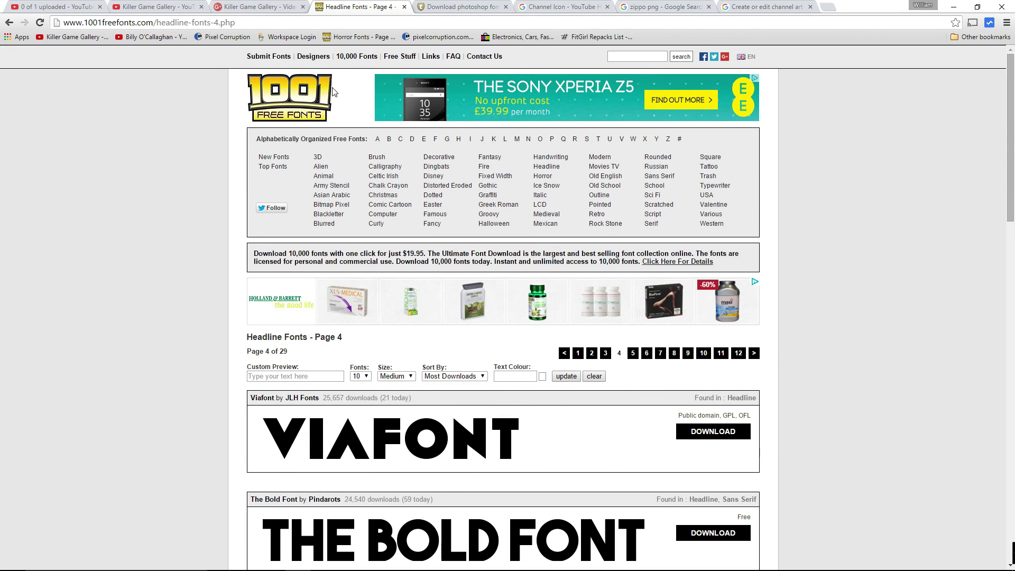
pyautogui.click(240, 7)
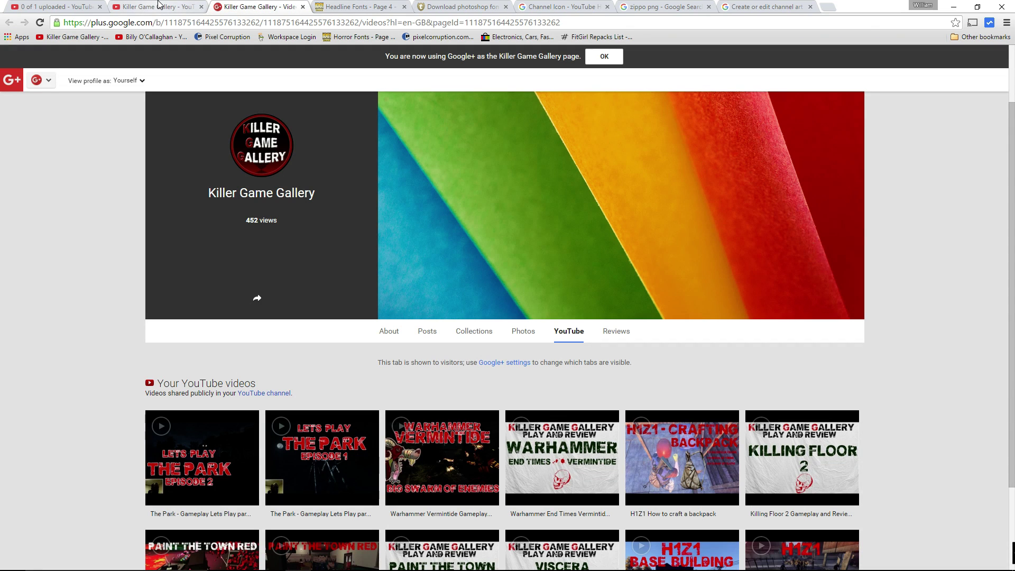
pyautogui.click(158, 5)
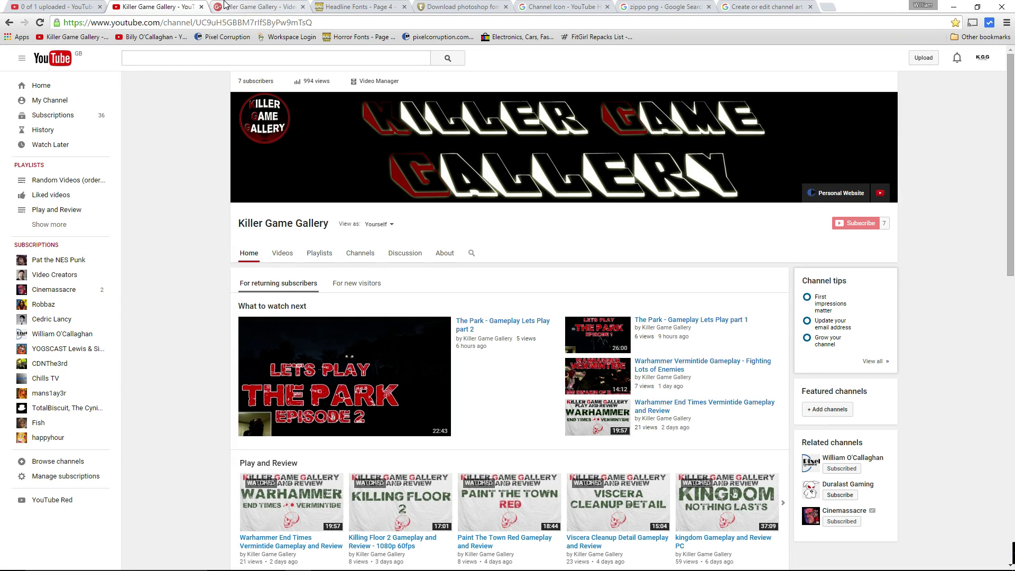
pyautogui.click(324, 561)
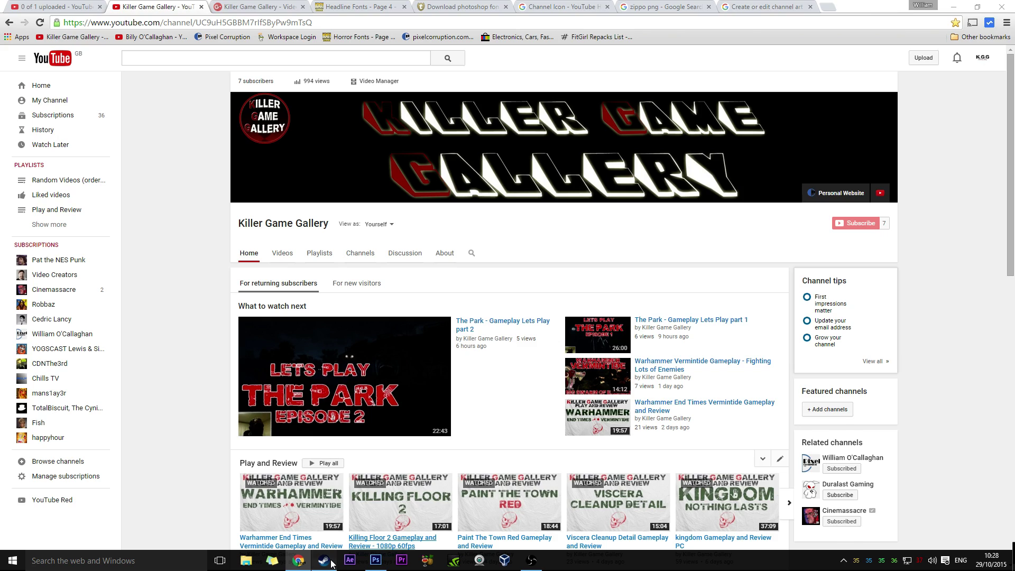
pyautogui.click(380, 564)
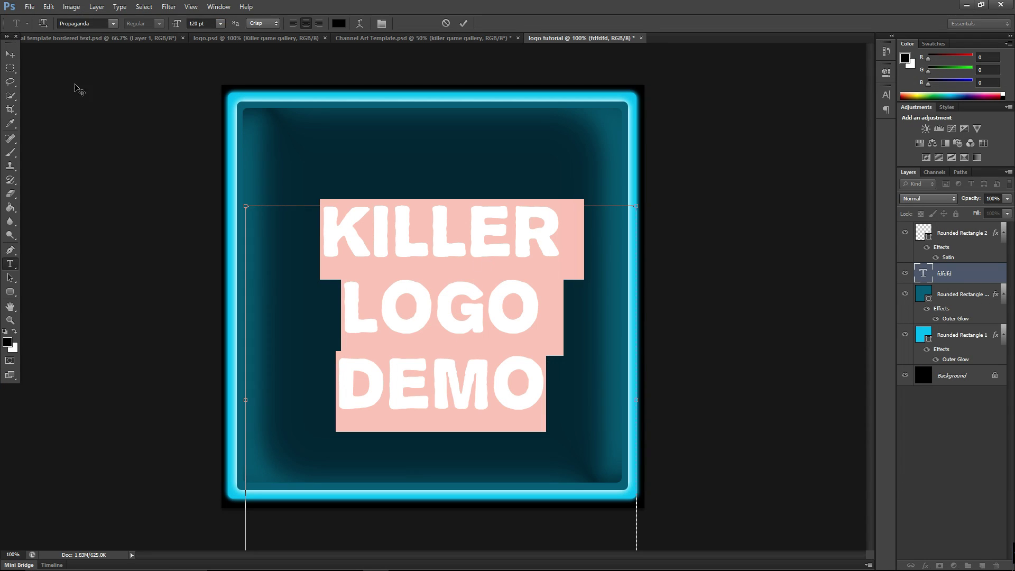
# Try the Corpulent Caps Shadow BRK font on the selected logo text.
pyautogui.click(114, 25)
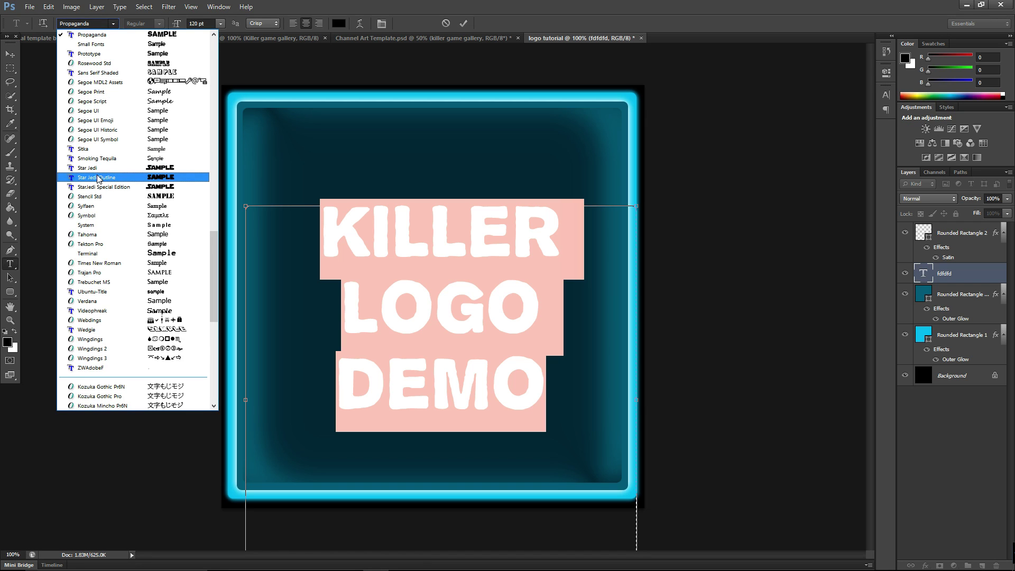
pyautogui.scroll(3, 131, 239)
pyautogui.scroll(4, 131, 238)
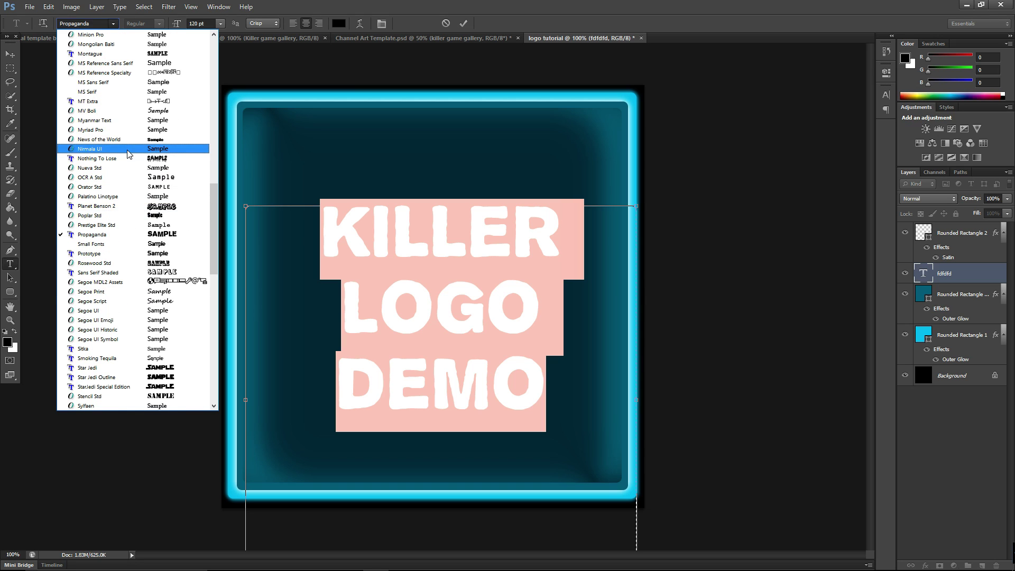
pyautogui.scroll(1, 128, 153)
pyautogui.scroll(5, 132, 132)
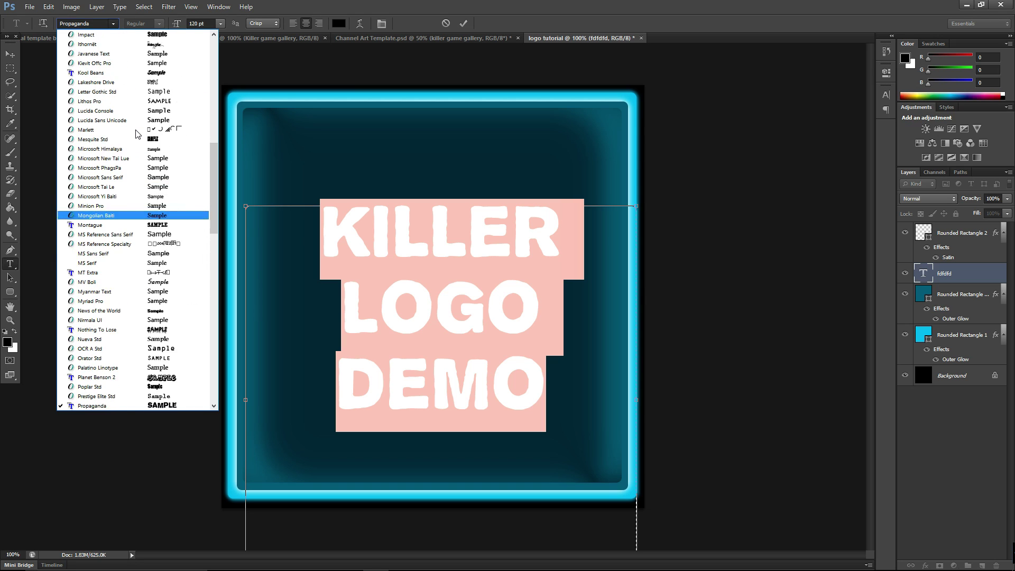
pyautogui.scroll(11, 132, 129)
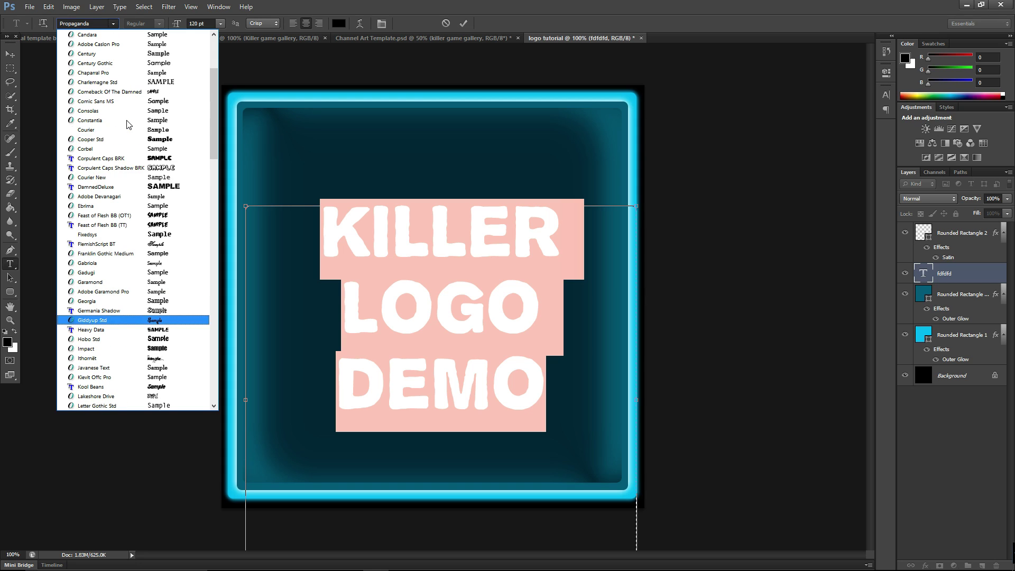
pyautogui.click(162, 168)
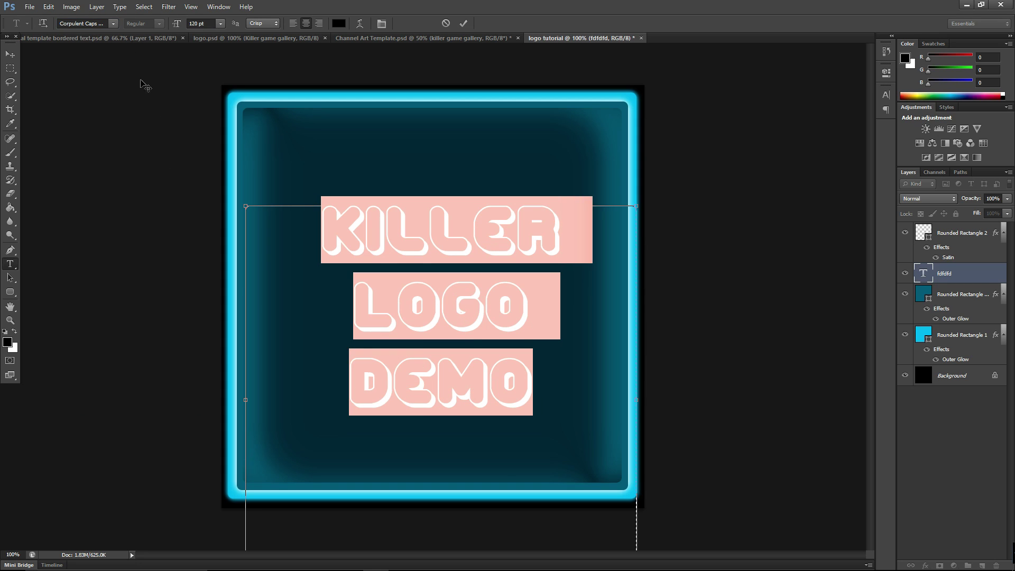
# Set the font of the selected logo text to Bullpen 3D.
pyautogui.click(113, 23)
pyautogui.scroll(5, 137, 169)
pyautogui.scroll(7, 136, 169)
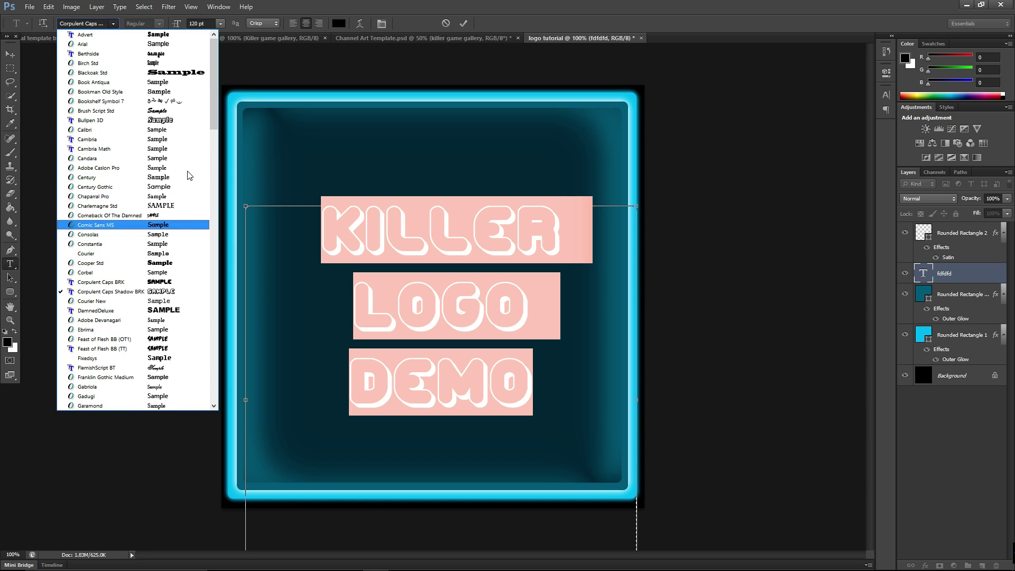
pyautogui.click(179, 121)
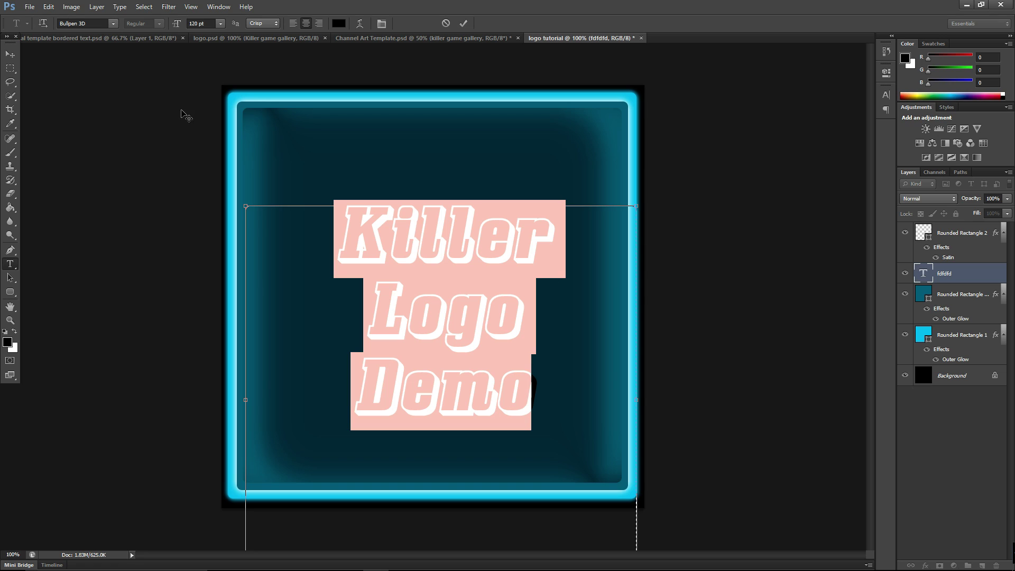
# Set the logo text size to 200 pt and move the text up so all three lines fit inside the glowing border.
pyautogui.click(220, 24)
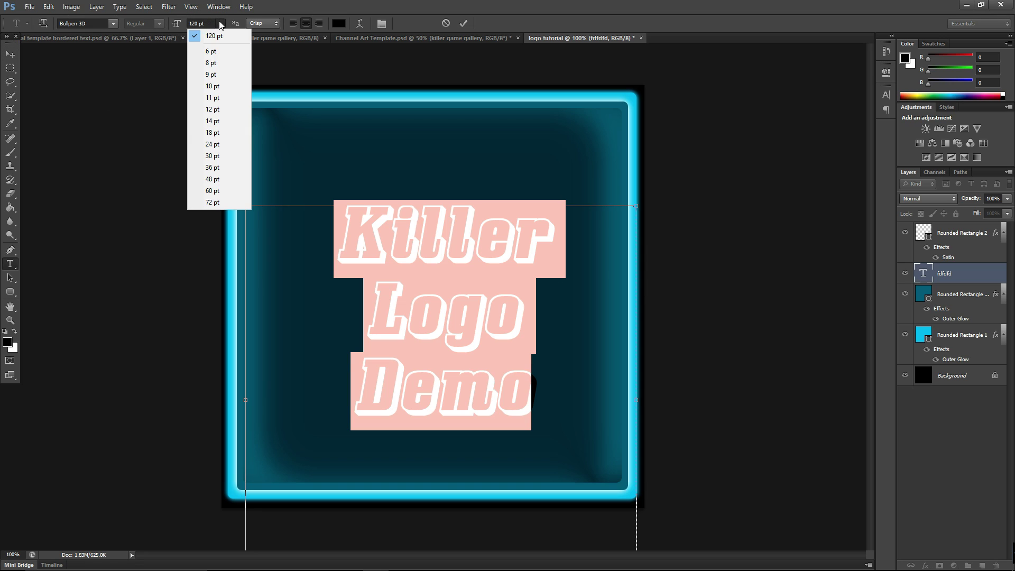
pyautogui.click(194, 22)
pyautogui.doubleClick(197, 23)
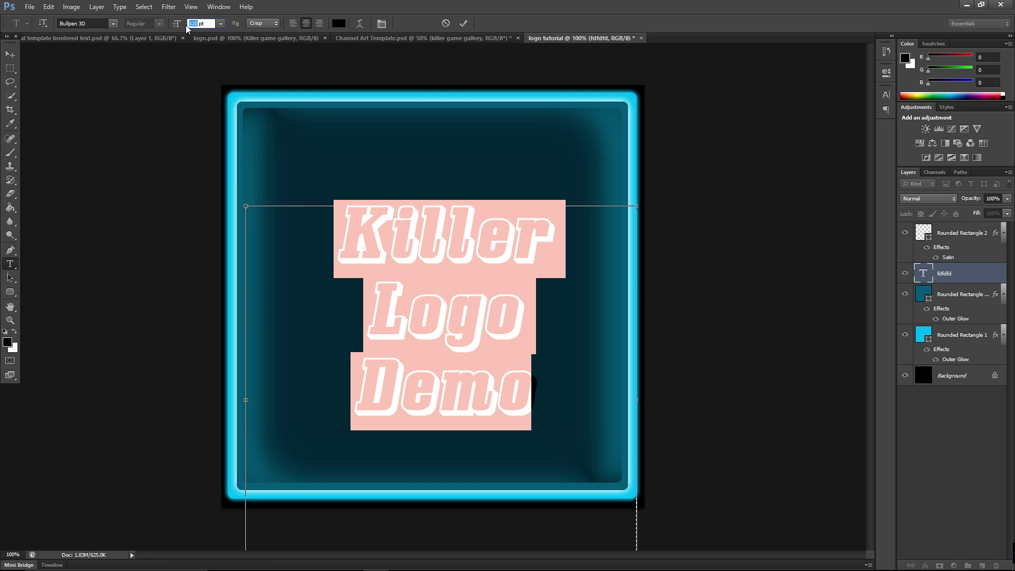
pyautogui.write('200')
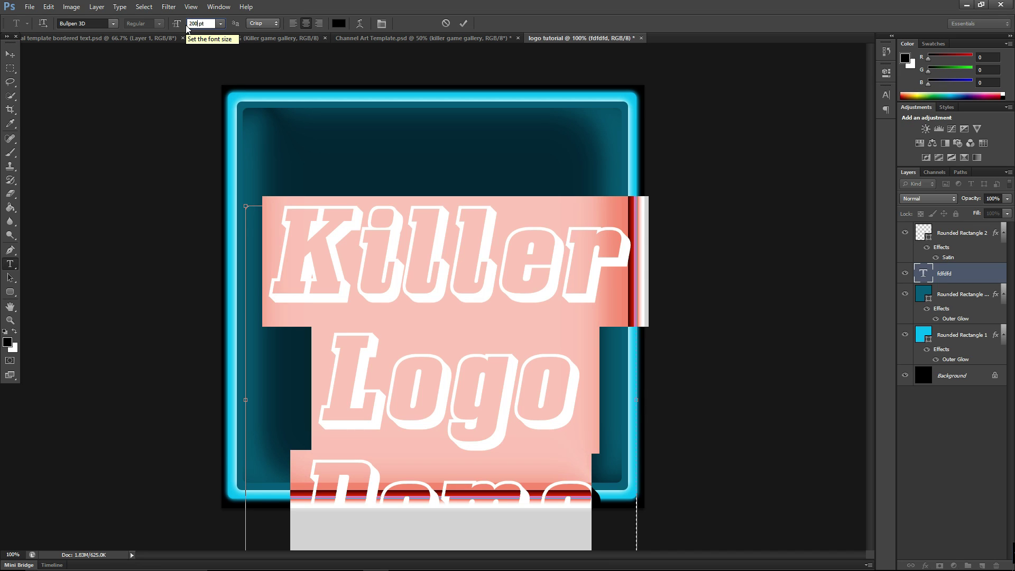
pyautogui.click(10, 54)
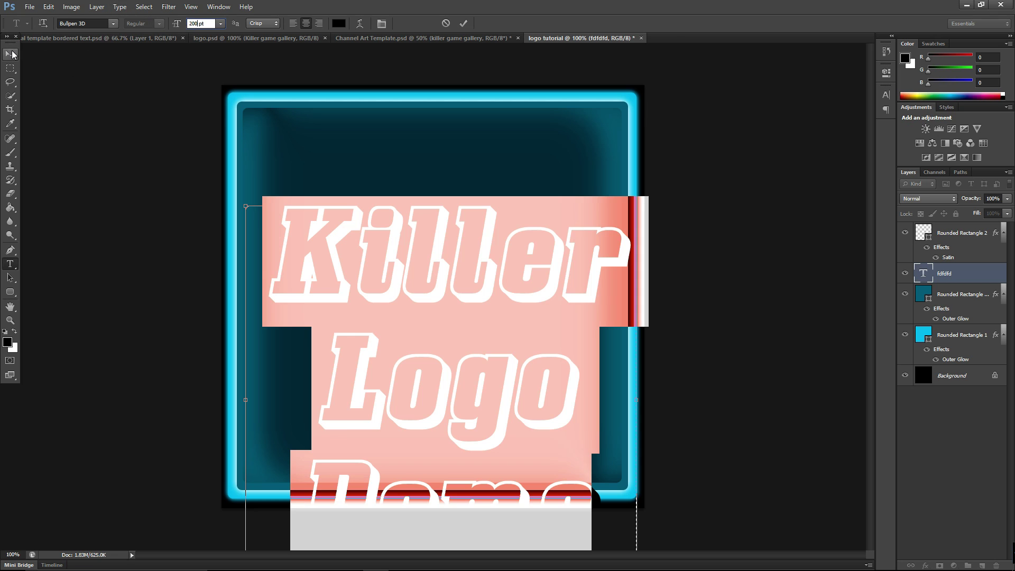
pyautogui.moveTo(479, 274); pyautogui.dragTo(468, 192)
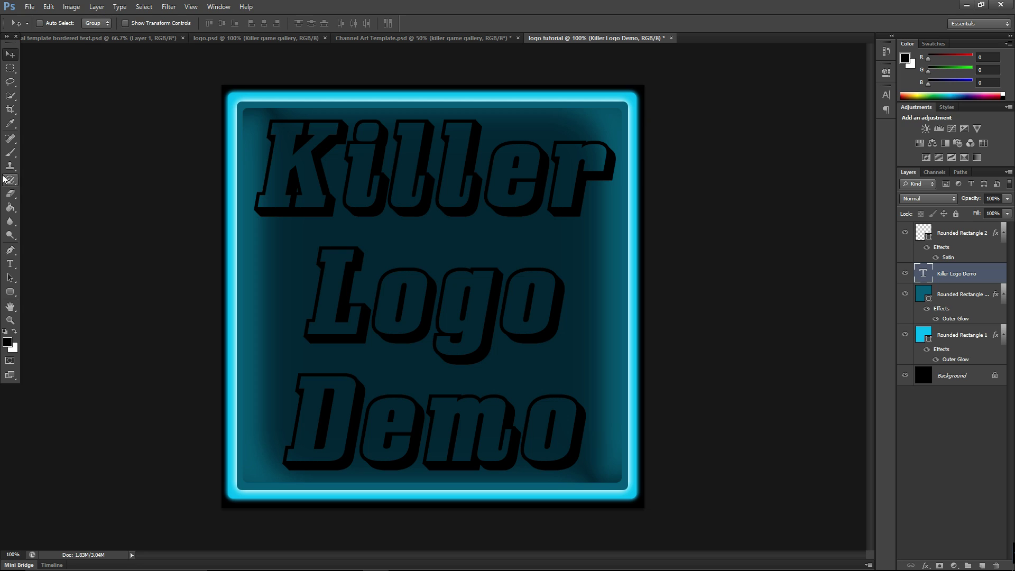
# Select all three lines of the logo text and recolour them a very dark navy blue.
pyautogui.click(15, 264)
pyautogui.doubleClick(348, 183)
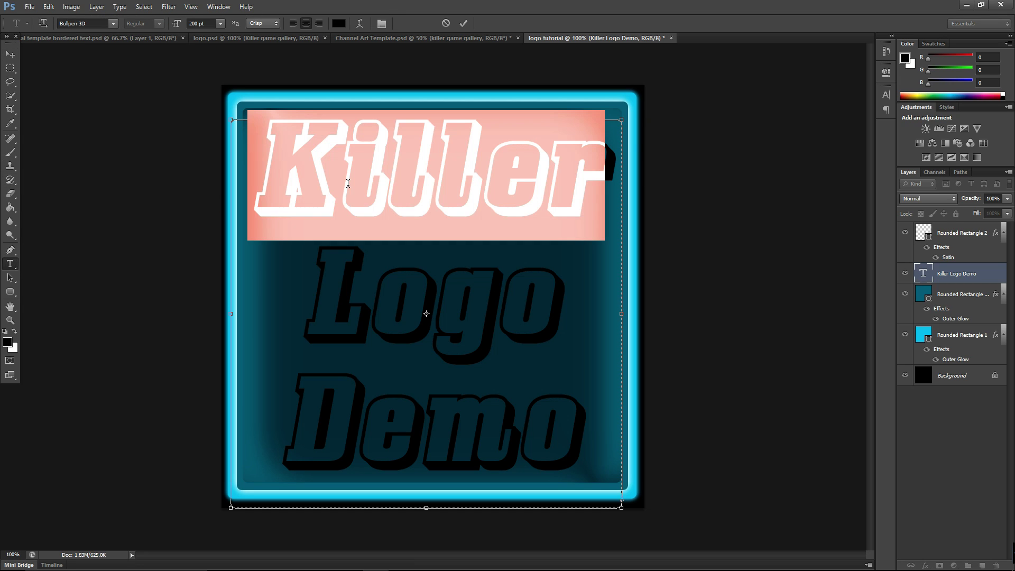
pyautogui.click(575, 390)
pyautogui.moveTo(583, 419); pyautogui.dragTo(225, 135)
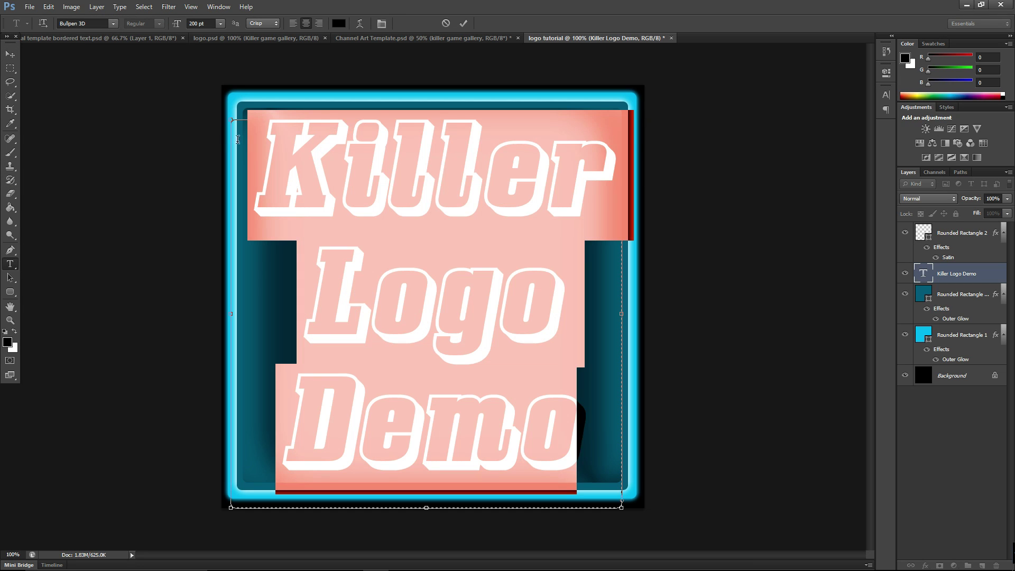
pyautogui.click(338, 24)
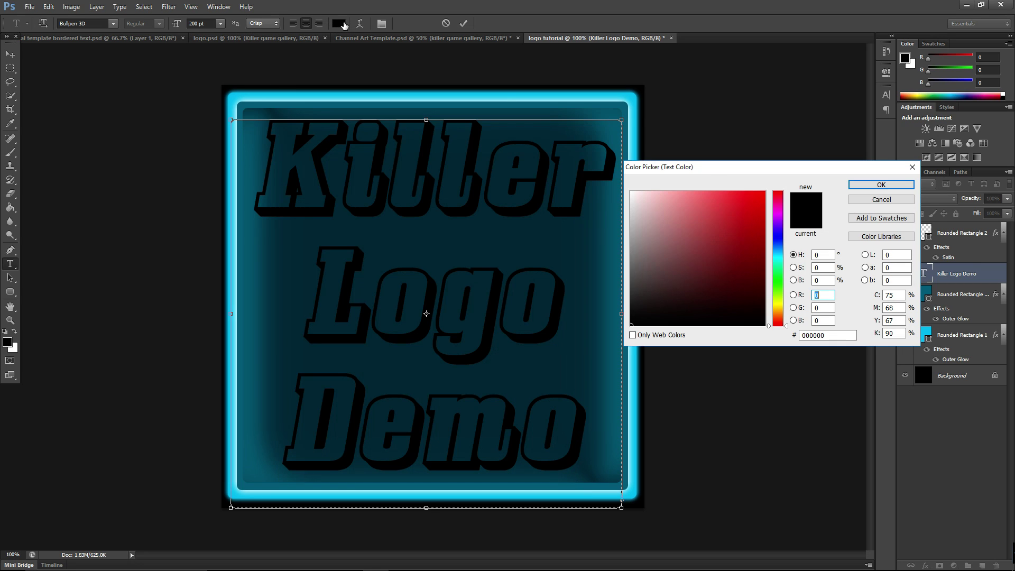
pyautogui.click(631, 192)
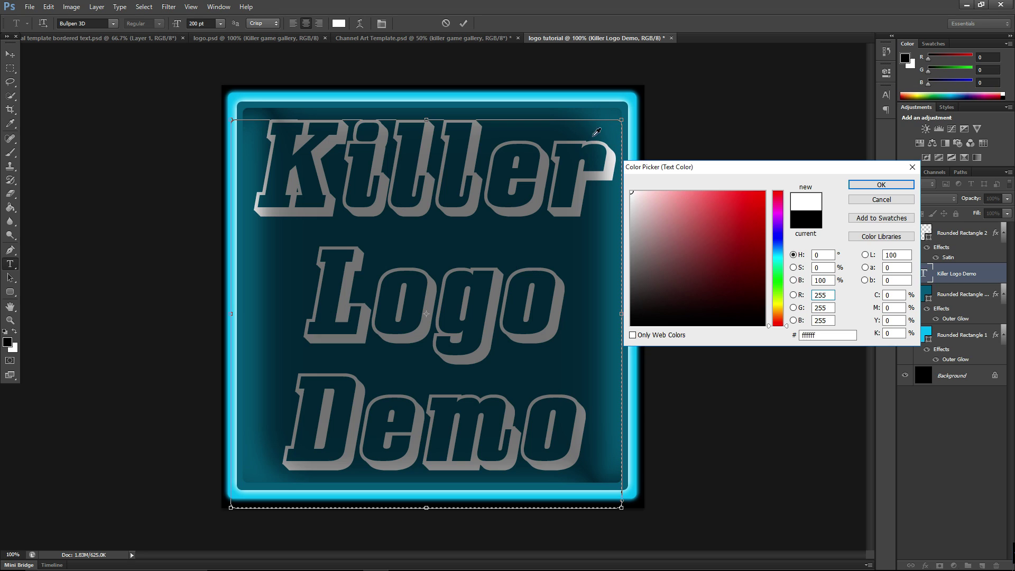
pyautogui.click(683, 222)
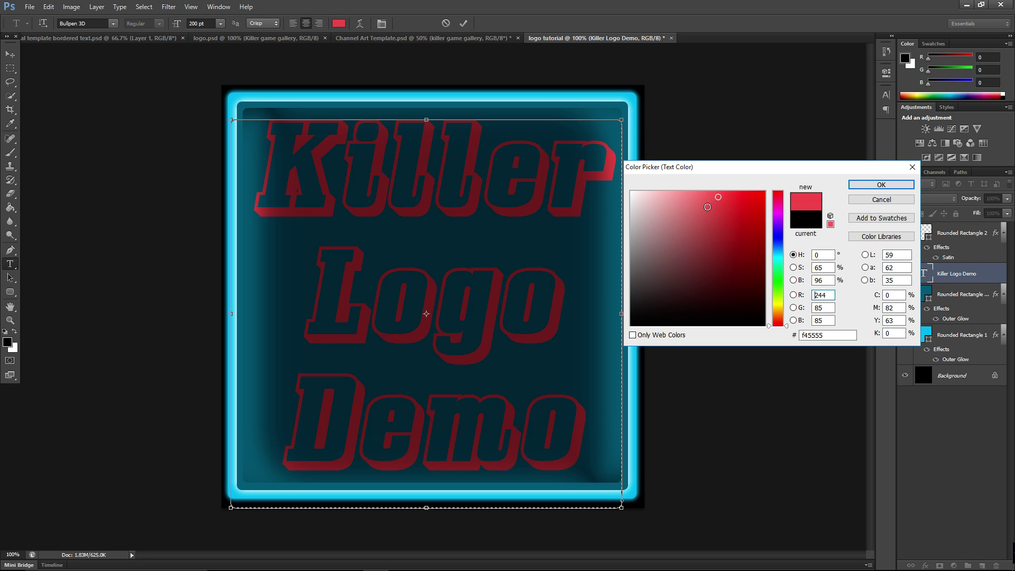
pyautogui.click(631, 193)
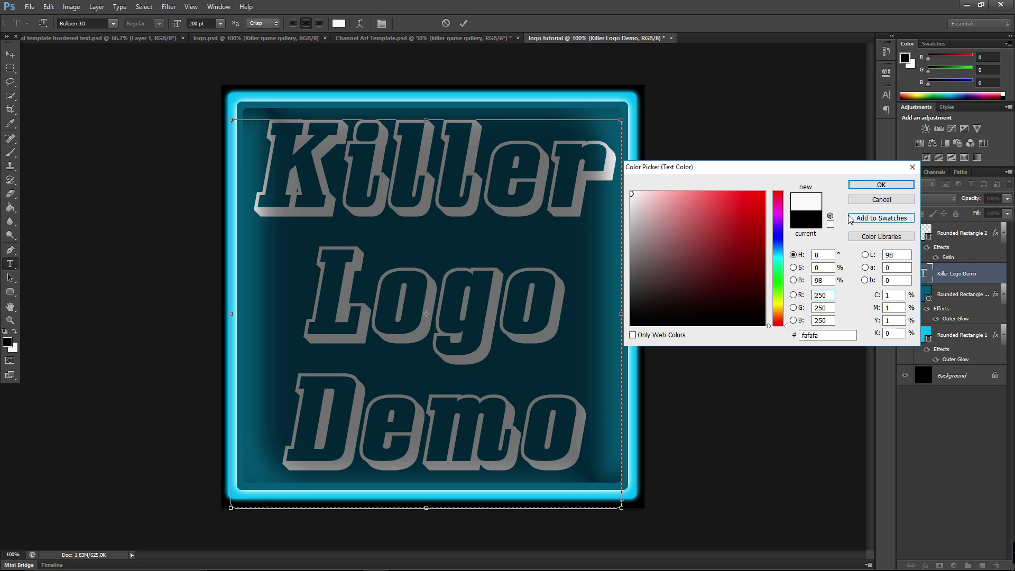
pyautogui.click(778, 243)
pyautogui.moveTo(669, 230)
pyautogui.mouseDown()
pyautogui.moveTo(755, 253)
pyautogui.moveTo(788, 279)
pyautogui.mouseUp()
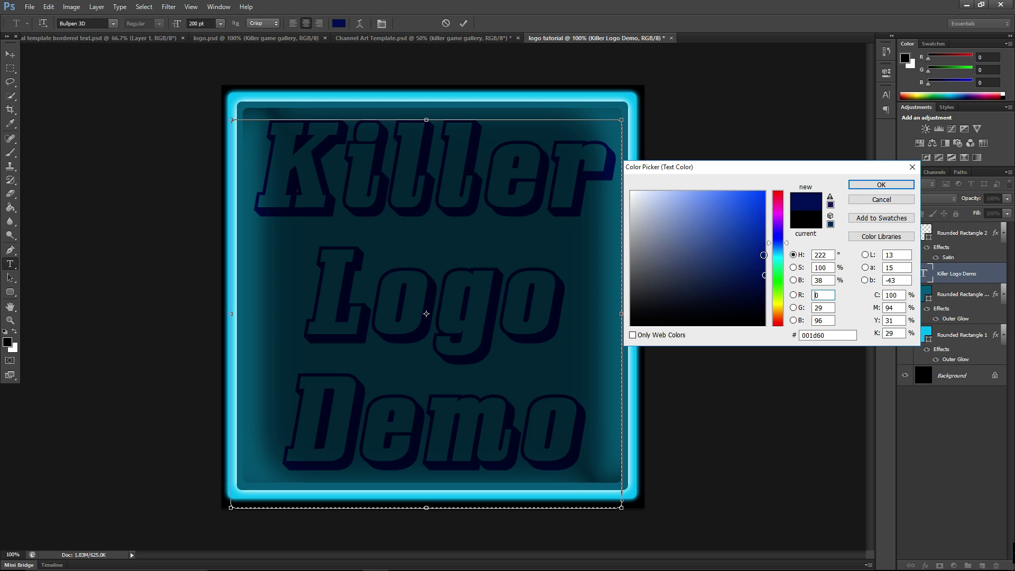
pyautogui.click(760, 266)
pyautogui.moveTo(759, 264); pyautogui.dragTo(764, 299)
pyautogui.click(881, 184)
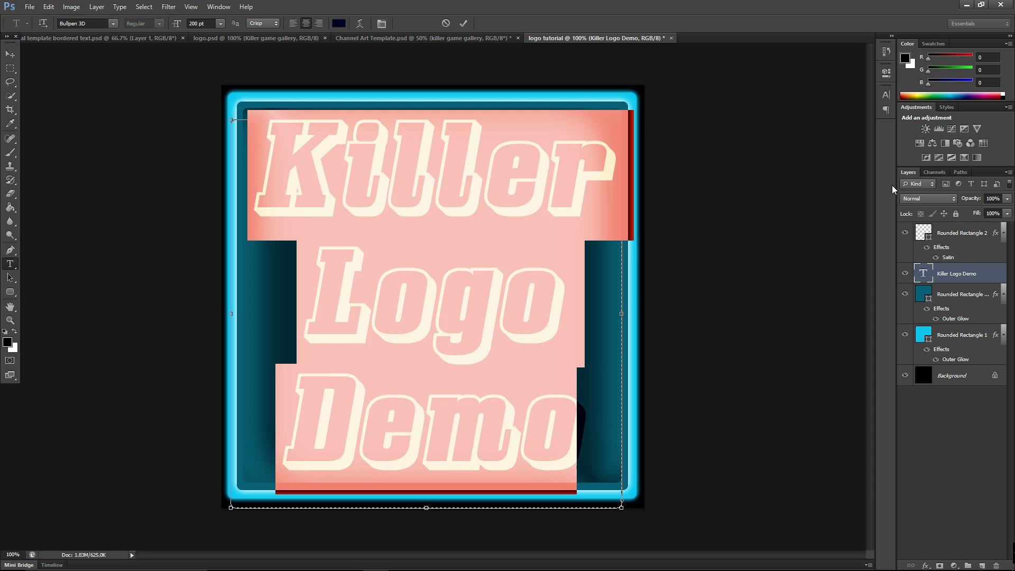
pyautogui.click(590, 202)
pyautogui.hotkey('ctrl', 'a')
pyautogui.click(931, 566)
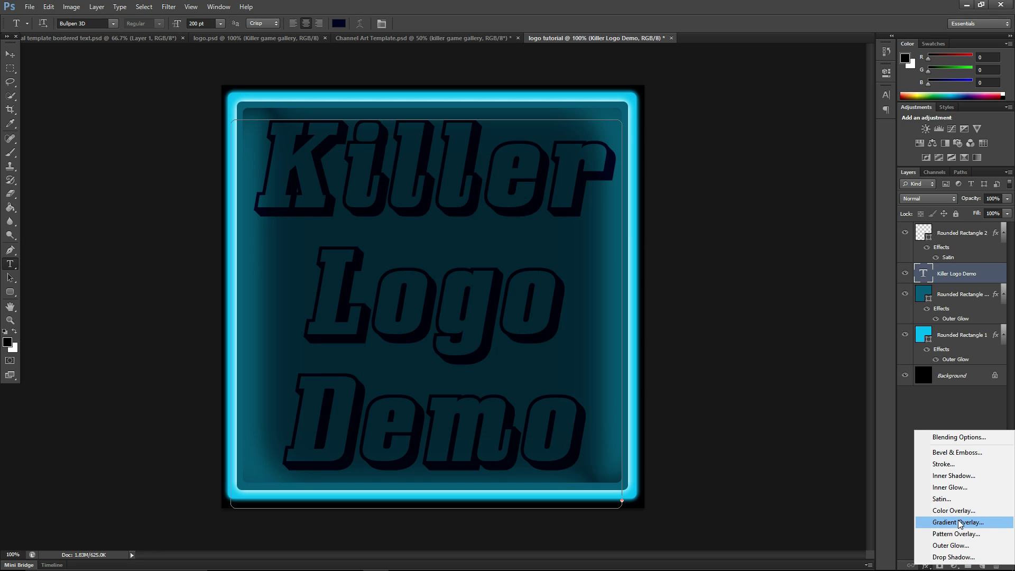
pyautogui.click(951, 490)
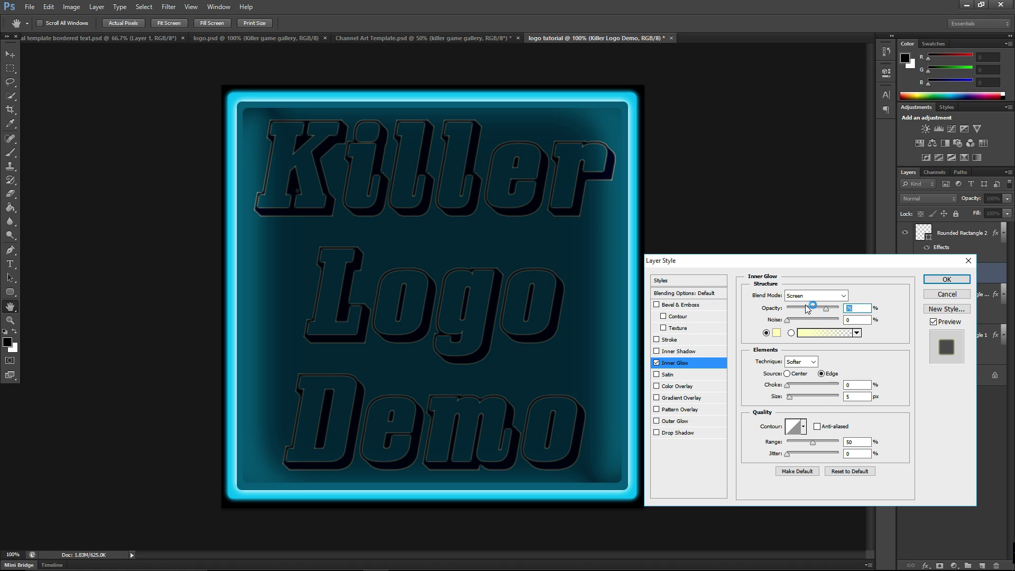
pyautogui.click(790, 398)
pyautogui.moveTo(790, 400); pyautogui.dragTo(792, 398)
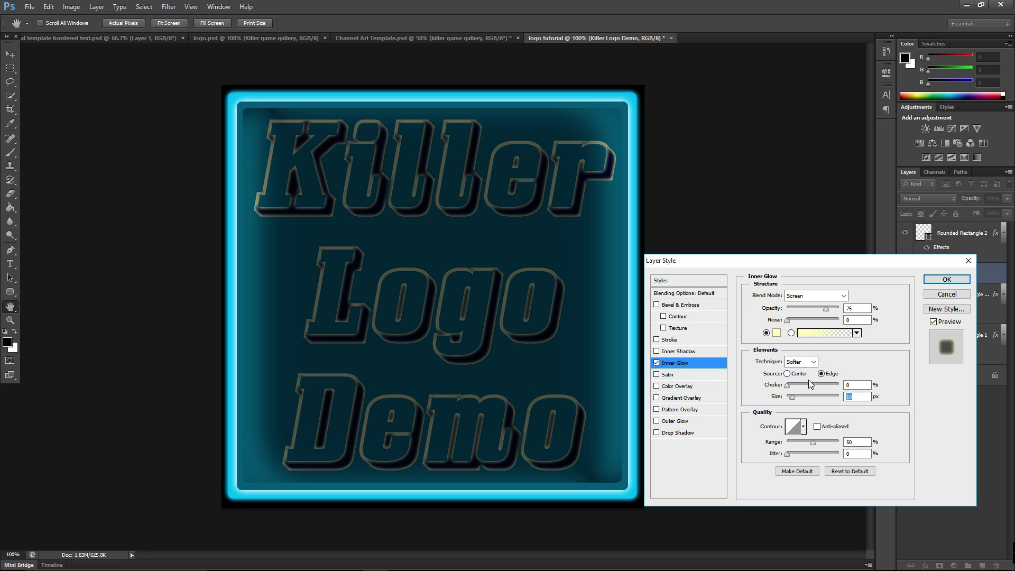
pyautogui.moveTo(792, 397); pyautogui.dragTo(789, 397)
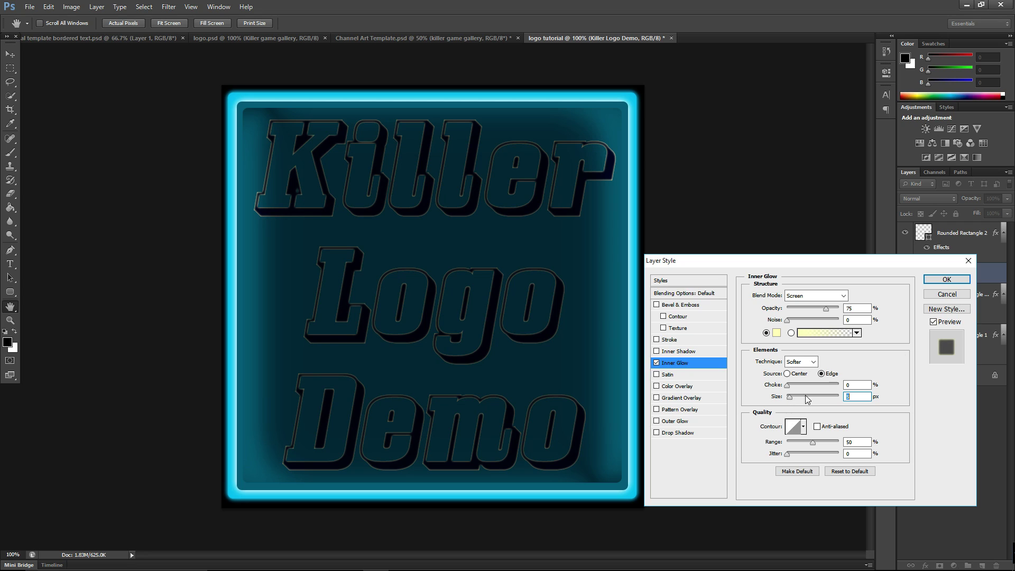
pyautogui.click(942, 295)
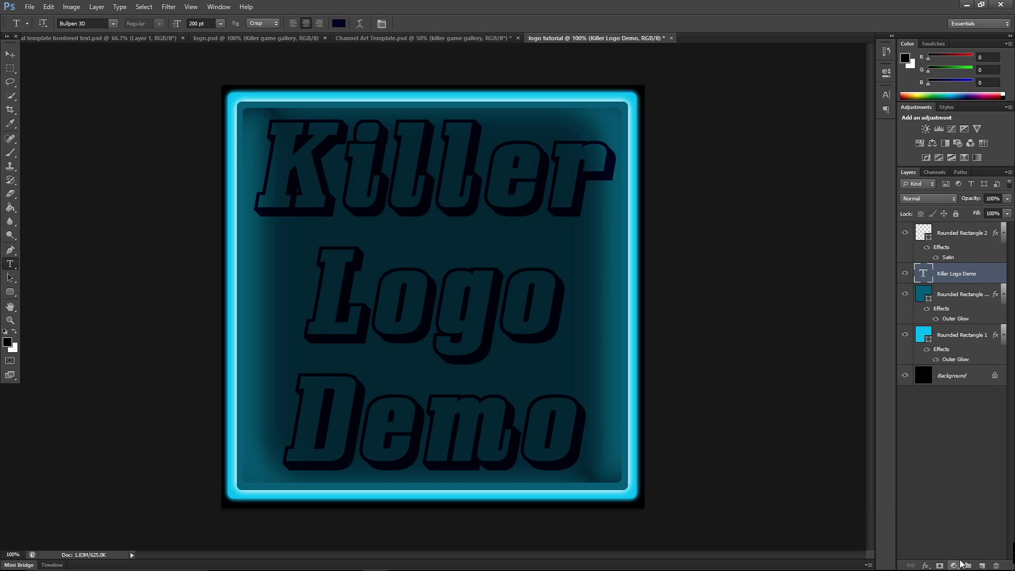
# Add a Bevel & Emboss effect to the logo text with size 8 px and soften 3 px.
pyautogui.click(925, 565)
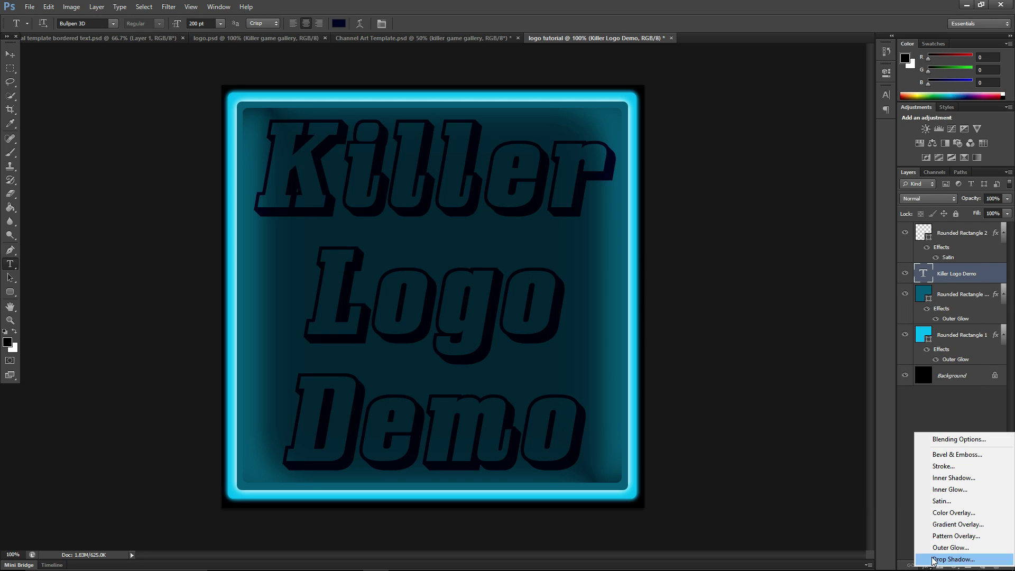
pyautogui.click(965, 456)
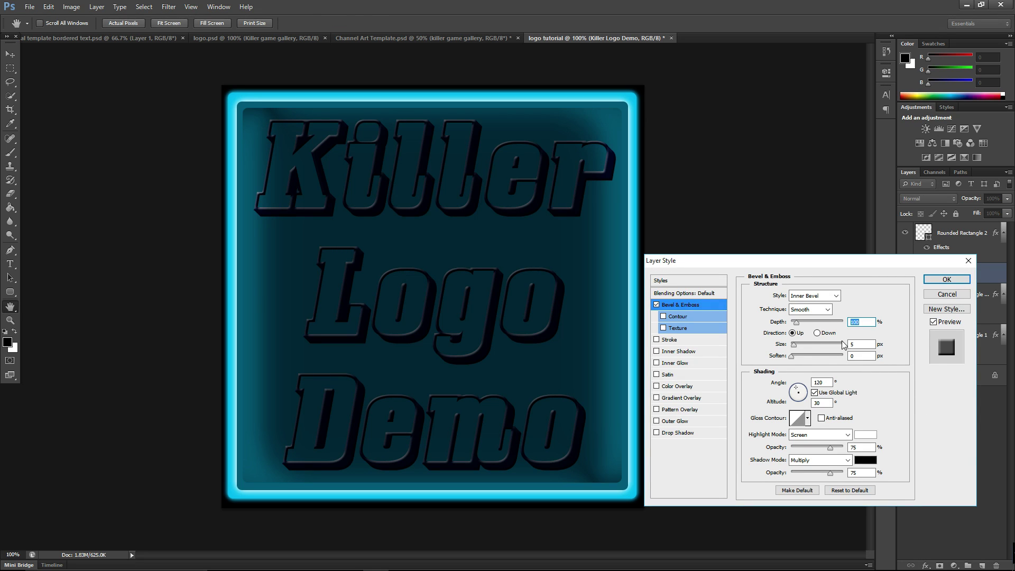
pyautogui.moveTo(794, 345); pyautogui.dragTo(802, 356)
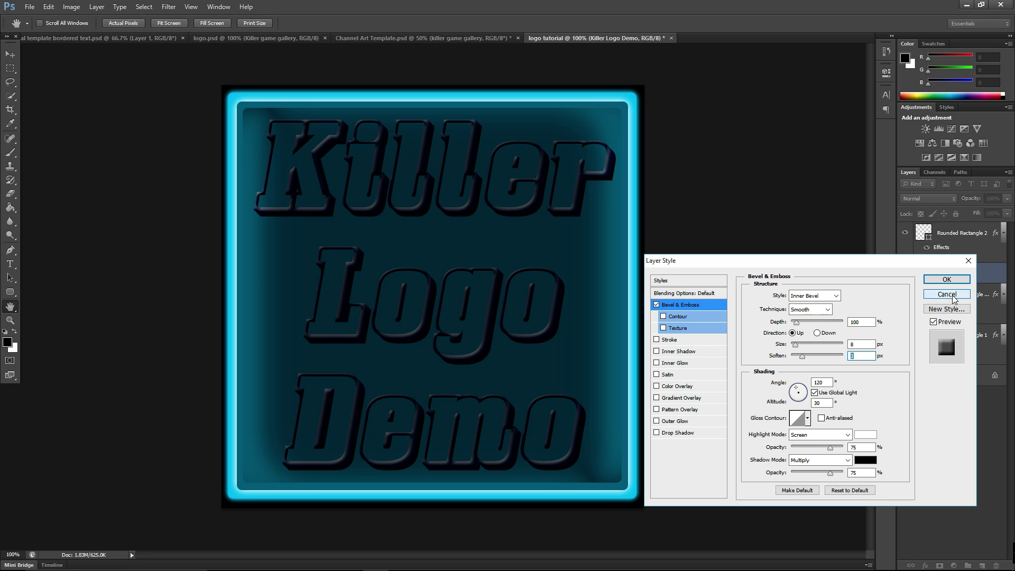
pyautogui.click(946, 279)
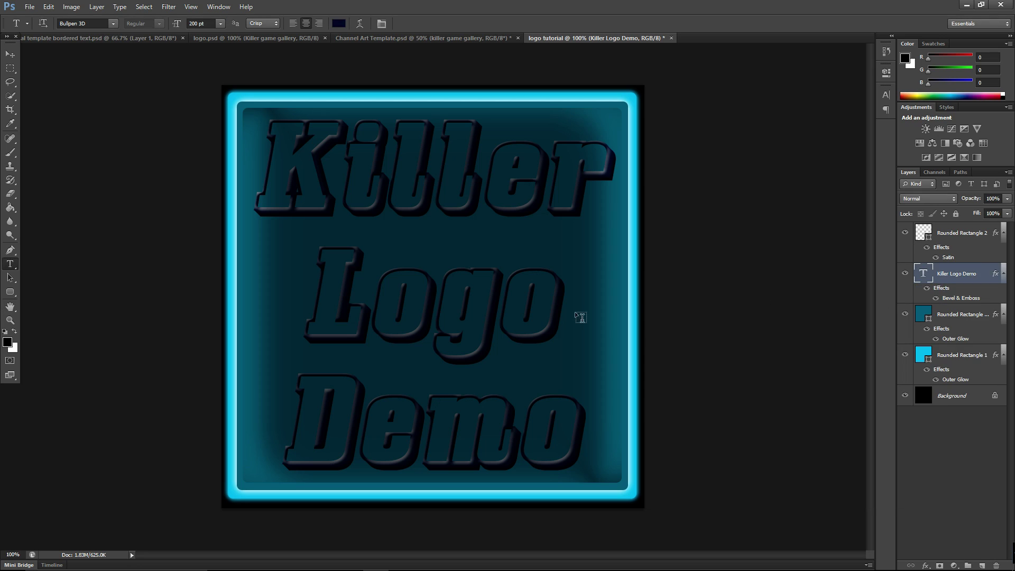
# Try to recolour the teal rounded rectangle beneath the text with a light cyan sampled from the glowing border.
pyautogui.doubleClick(563, 415)
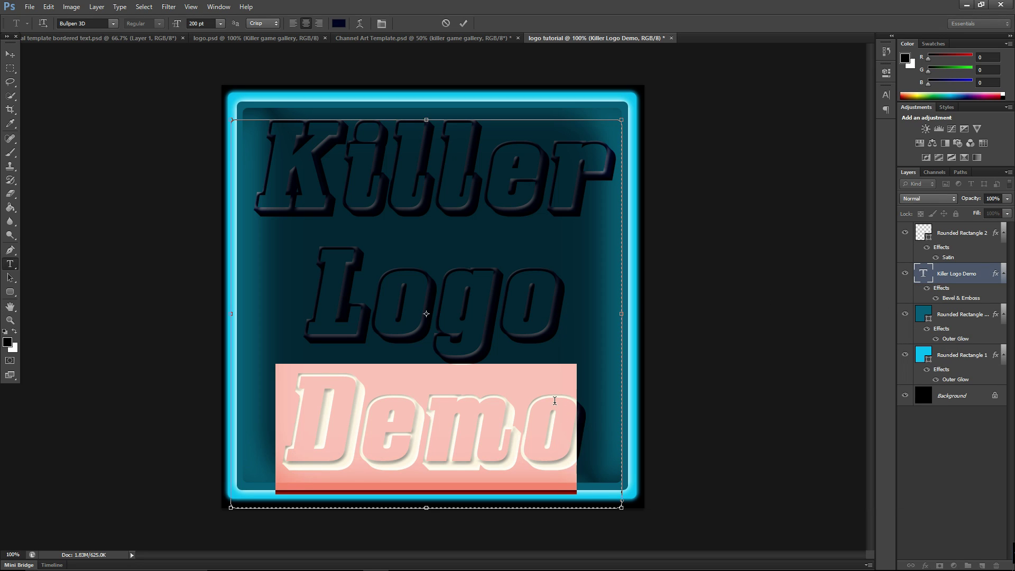
pyautogui.click(557, 341)
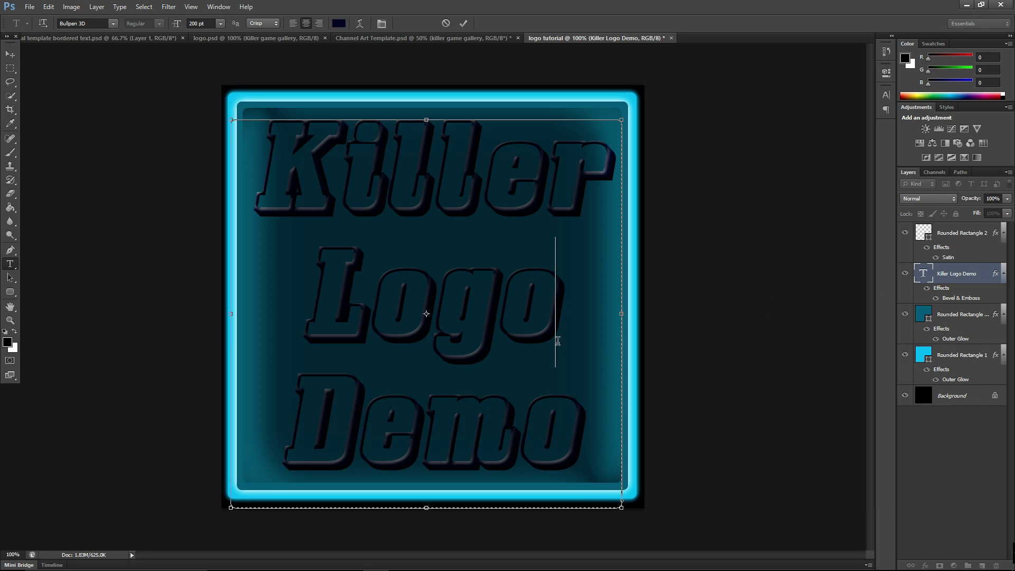
pyautogui.click(958, 318)
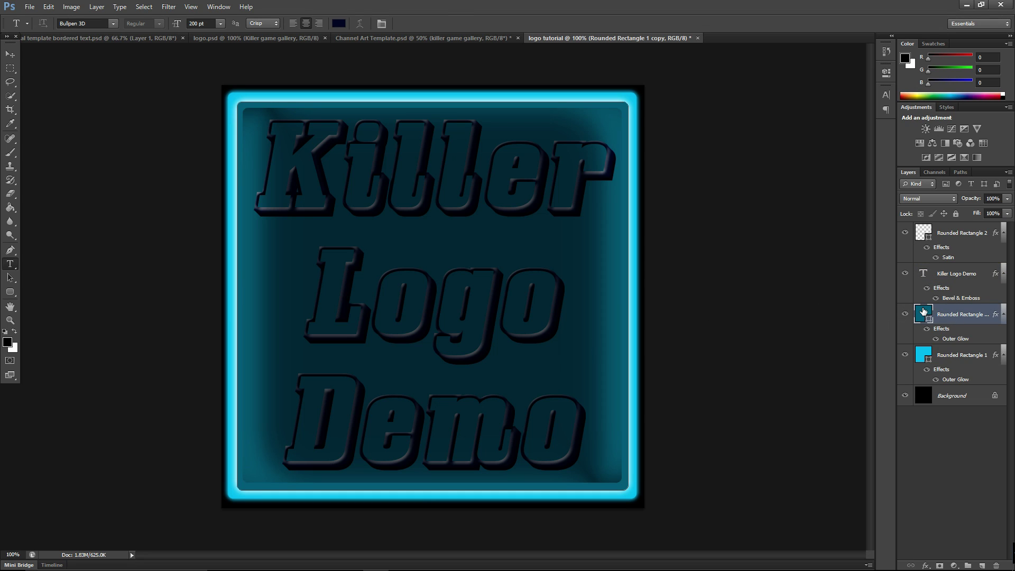
pyautogui.click(337, 23)
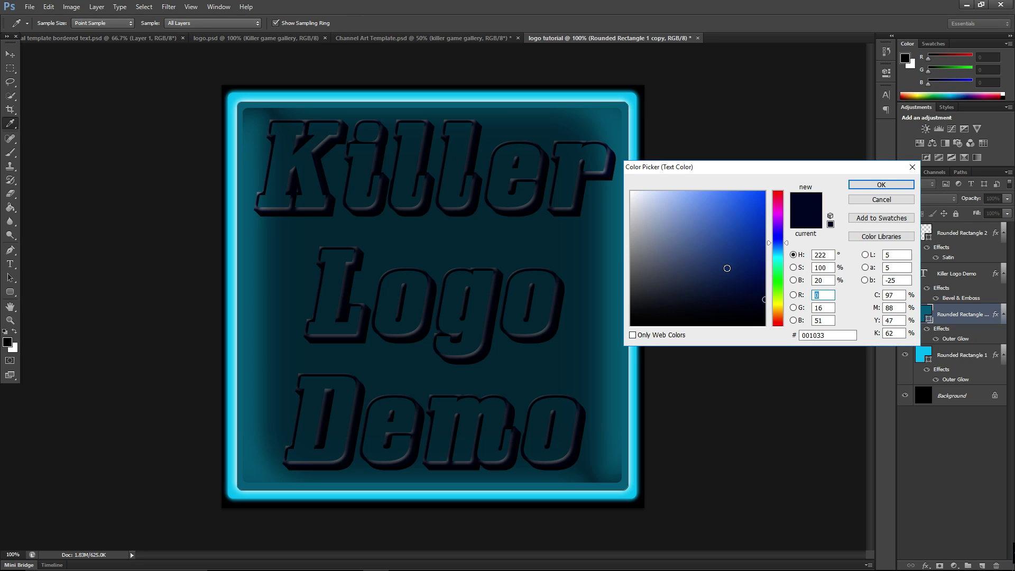
pyautogui.click(753, 254)
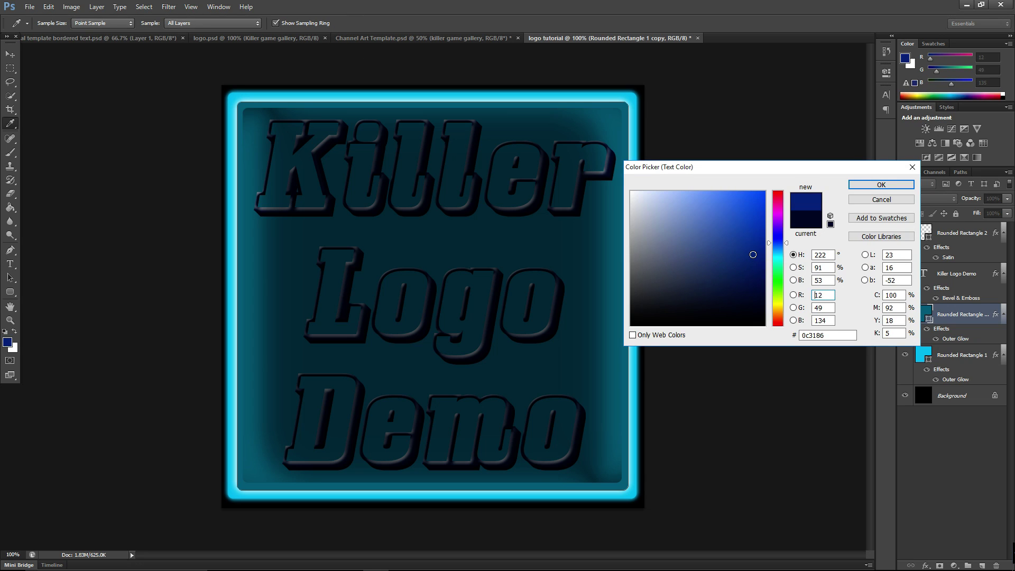
pyautogui.click(634, 128)
pyautogui.click(858, 185)
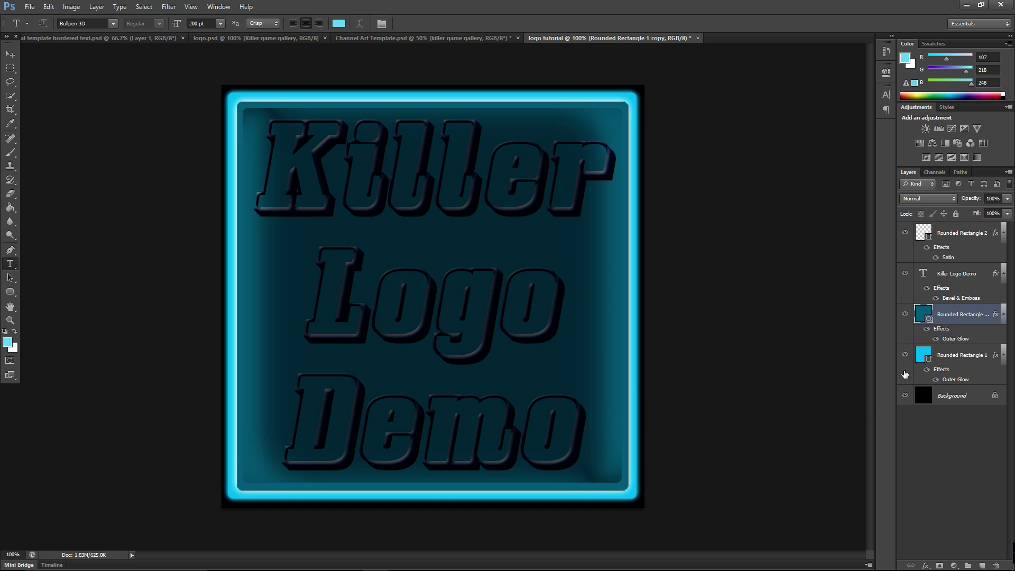
# Lower the Satin effect's opacity on the Rounded Rectangle 2 layer to 15%.
pyautogui.click(948, 258)
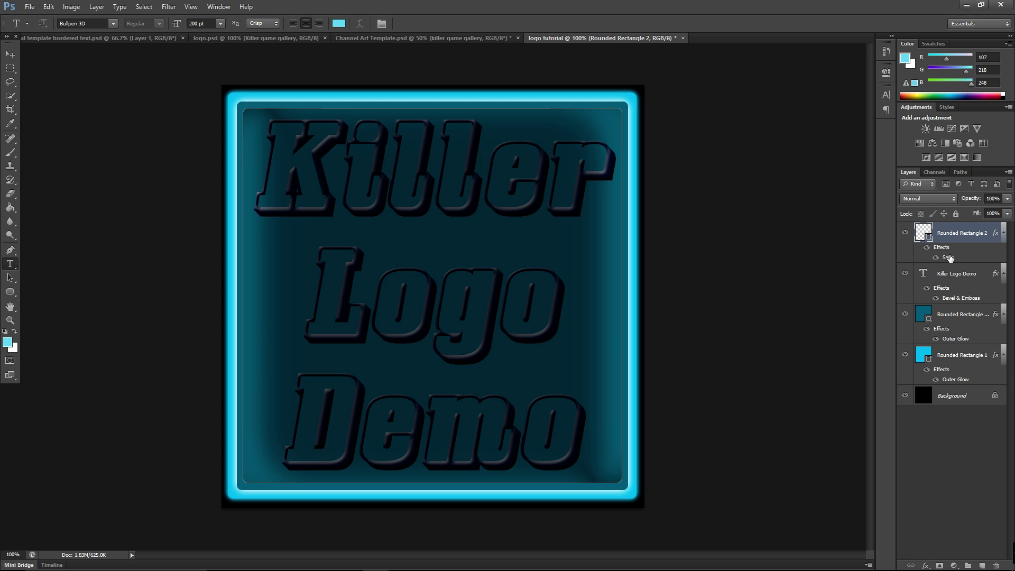
pyautogui.rightClick(948, 258)
pyautogui.click(870, 338)
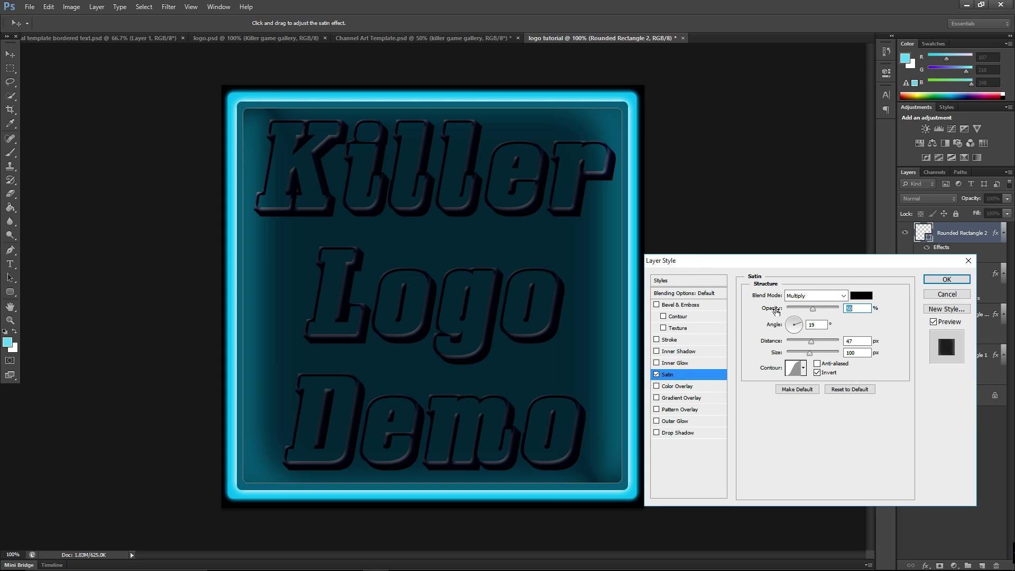
pyautogui.moveTo(815, 312); pyautogui.dragTo(795, 313)
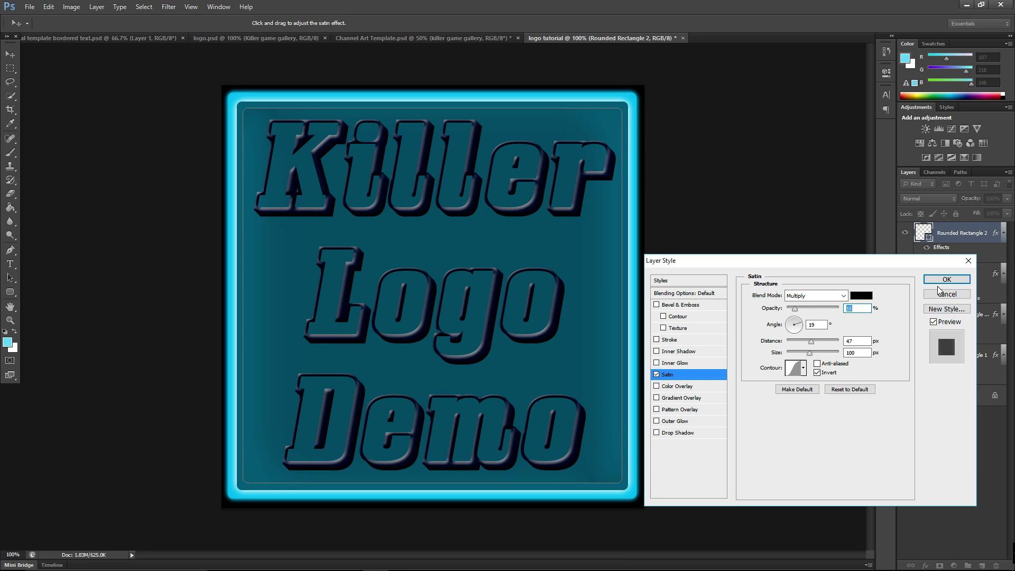
pyautogui.click(939, 282)
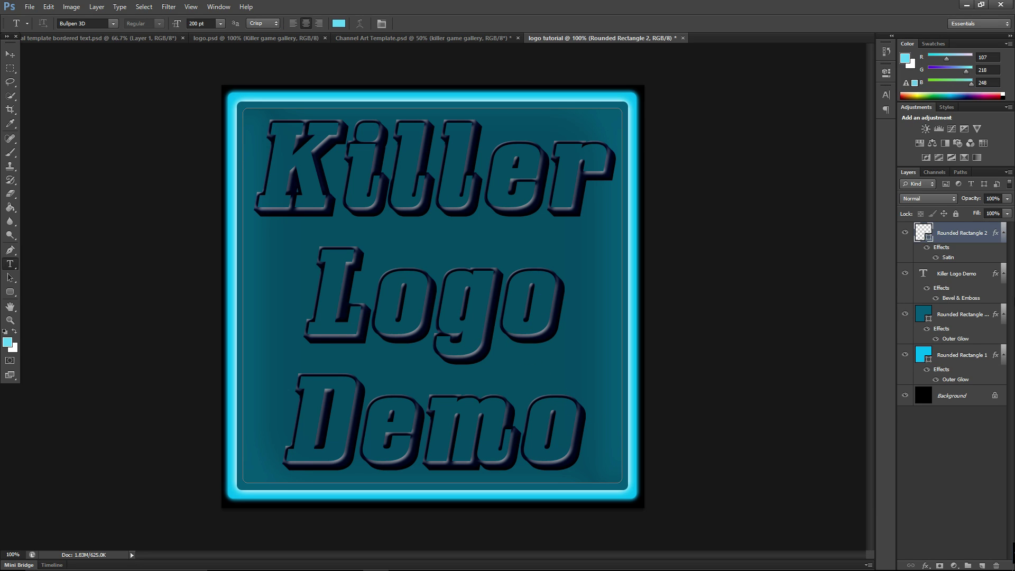
# Select all the logo text and shift its colour through olive, red and purple hues to green.
pyautogui.click(958, 273)
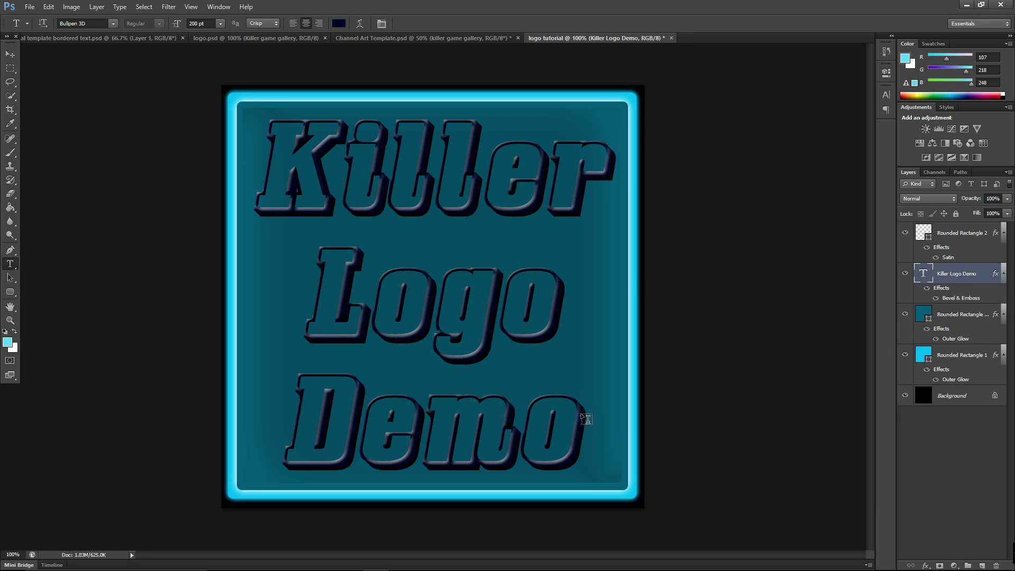
pyautogui.click(588, 391)
pyautogui.hotkey('ctrl', 'a')
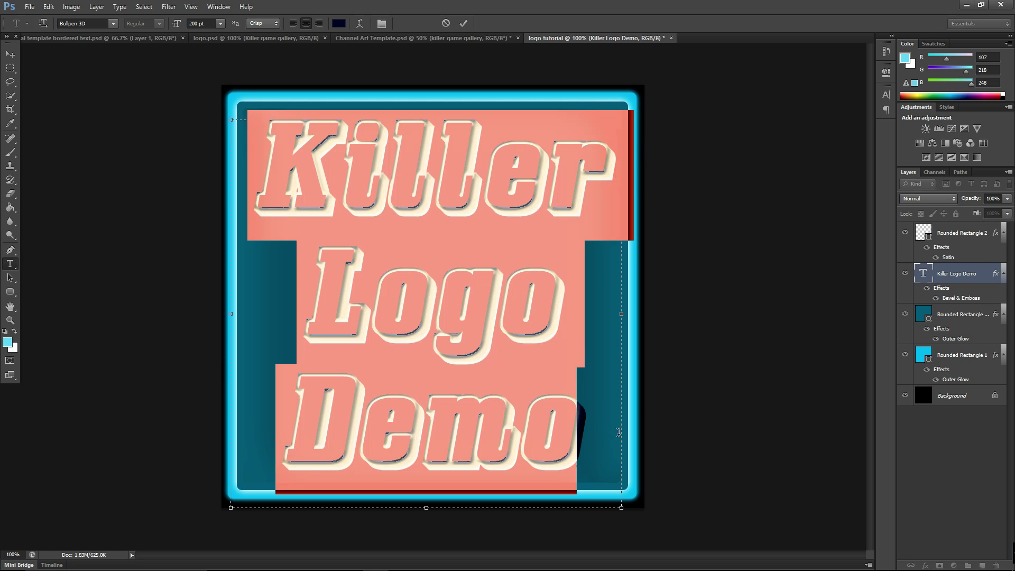
pyautogui.click(339, 24)
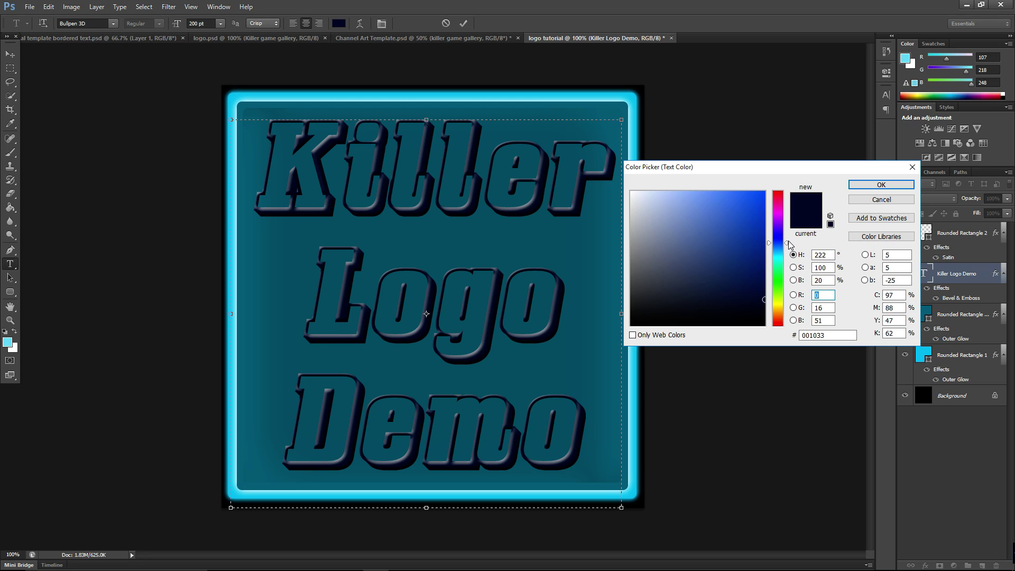
pyautogui.moveTo(787, 246); pyautogui.dragTo(757, 245)
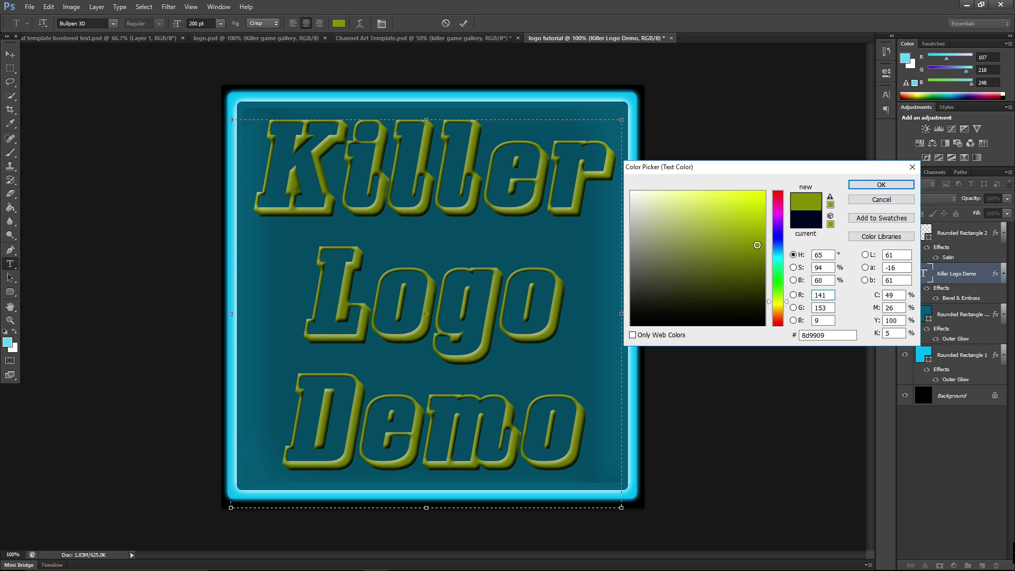
pyautogui.click(782, 320)
pyautogui.moveTo(783, 324); pyautogui.dragTo(783, 330)
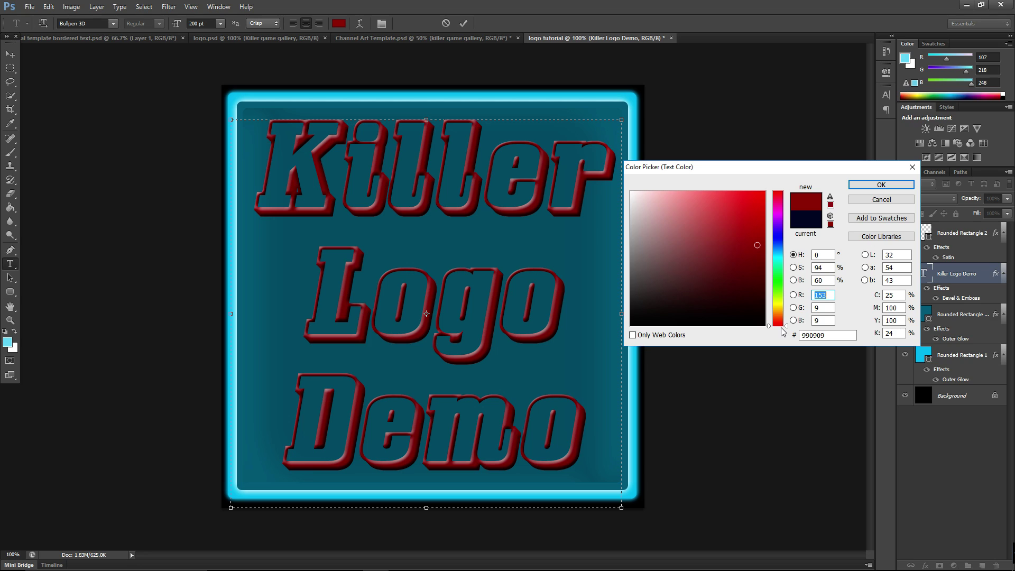
pyautogui.moveTo(783, 330); pyautogui.dragTo(782, 235)
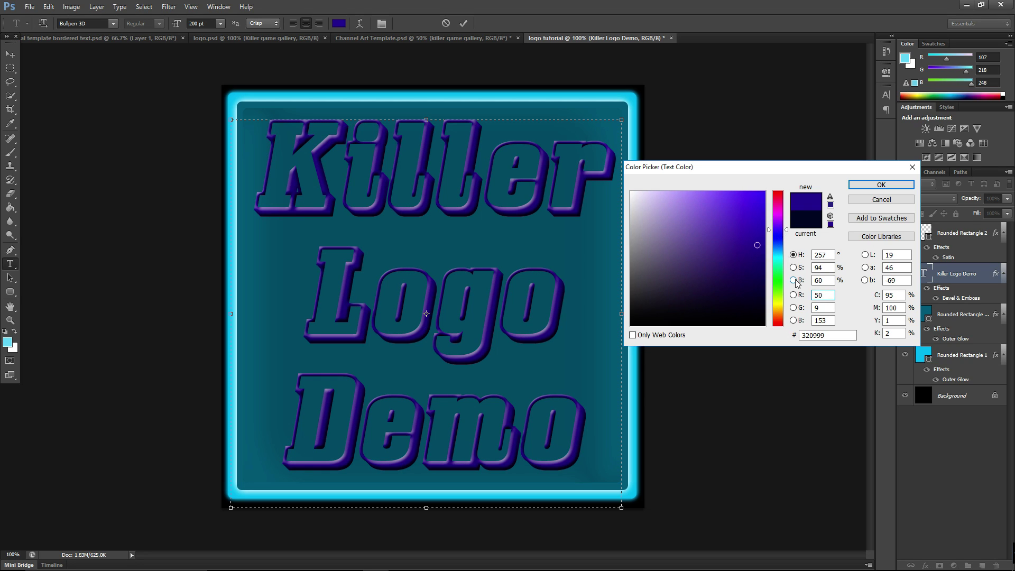
pyautogui.moveTo(783, 296); pyautogui.dragTo(786, 329)
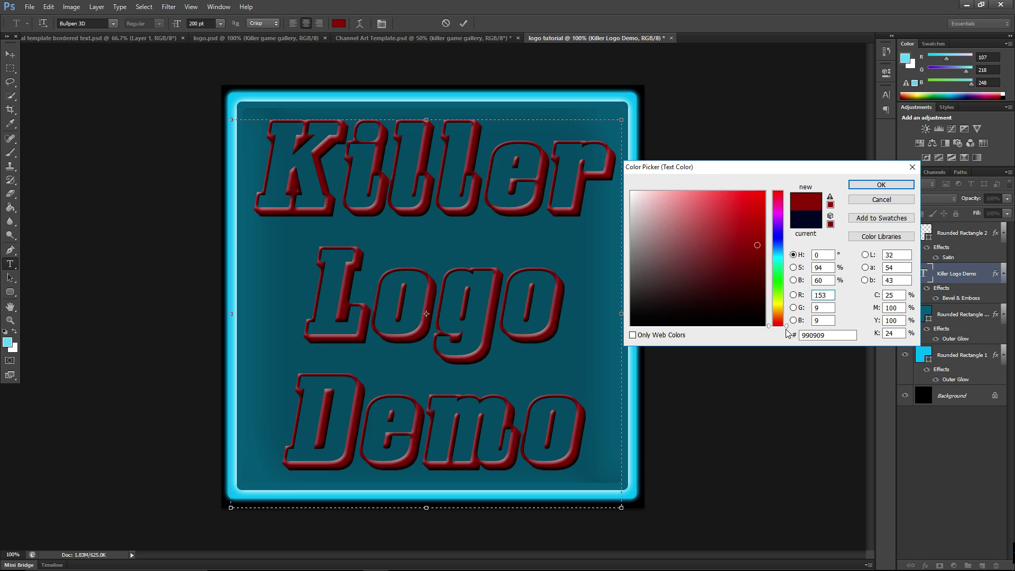
pyautogui.click(780, 234)
pyautogui.moveTo(779, 236); pyautogui.dragTo(783, 293)
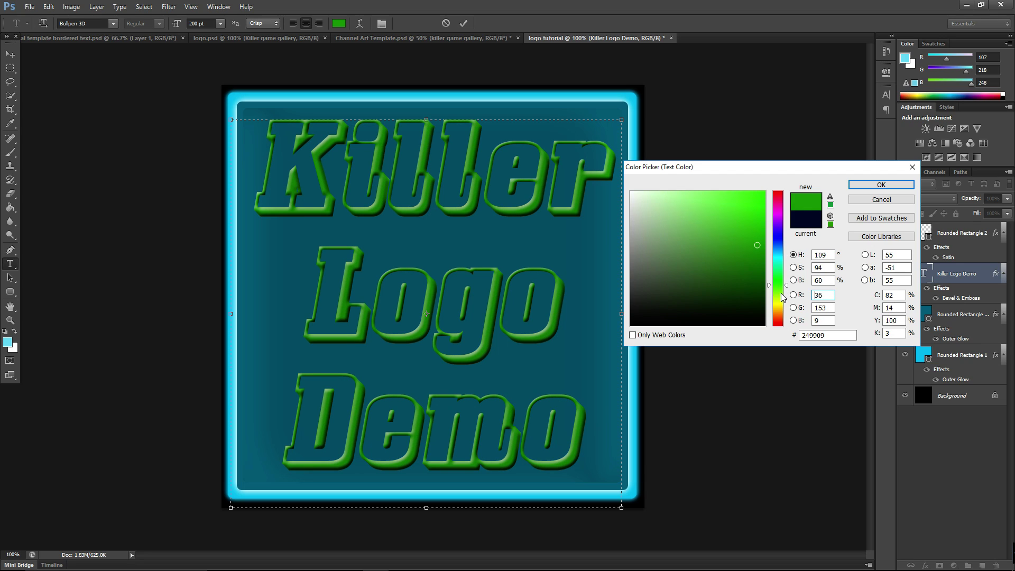
# Refine the logo text colour to a soft mid green, #4dc559, and apply it.
pyautogui.click(765, 272)
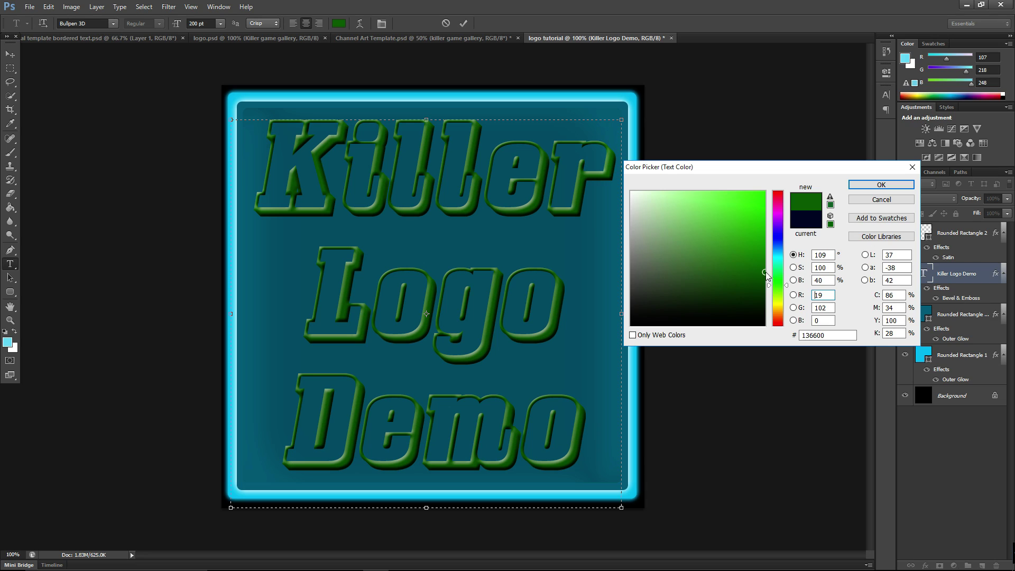
pyautogui.moveTo(767, 274)
pyautogui.mouseDown()
pyautogui.moveTo(767, 196)
pyautogui.moveTo(767, 212)
pyautogui.mouseUp()
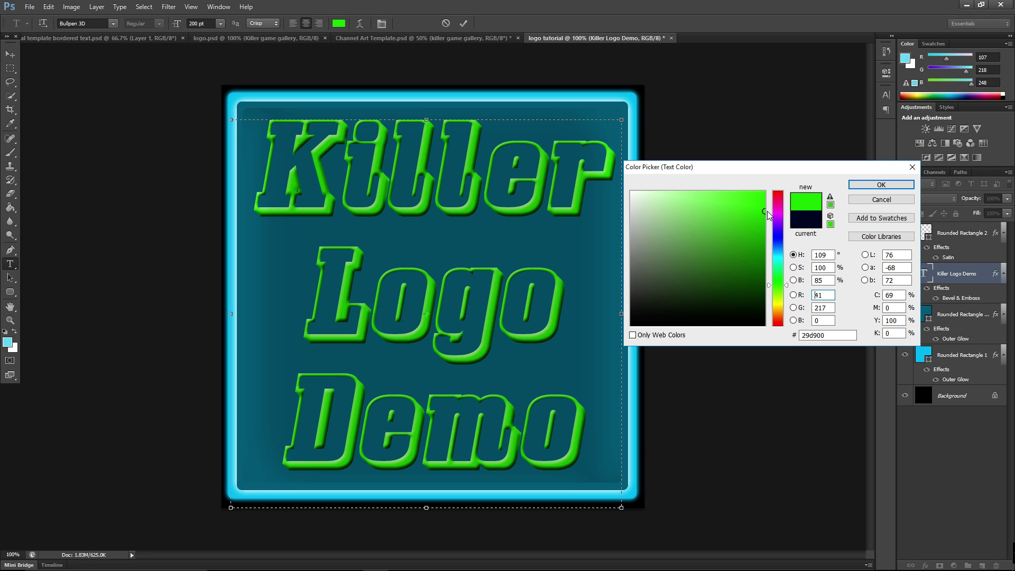
pyautogui.click(785, 284)
pyautogui.moveTo(785, 284); pyautogui.dragTo(785, 279)
pyautogui.click(744, 215)
pyautogui.moveTo(744, 216)
pyautogui.mouseDown()
pyautogui.moveTo(719, 201)
pyautogui.moveTo(712, 229)
pyautogui.moveTo(696, 223)
pyautogui.moveTo(712, 221)
pyautogui.mouseUp()
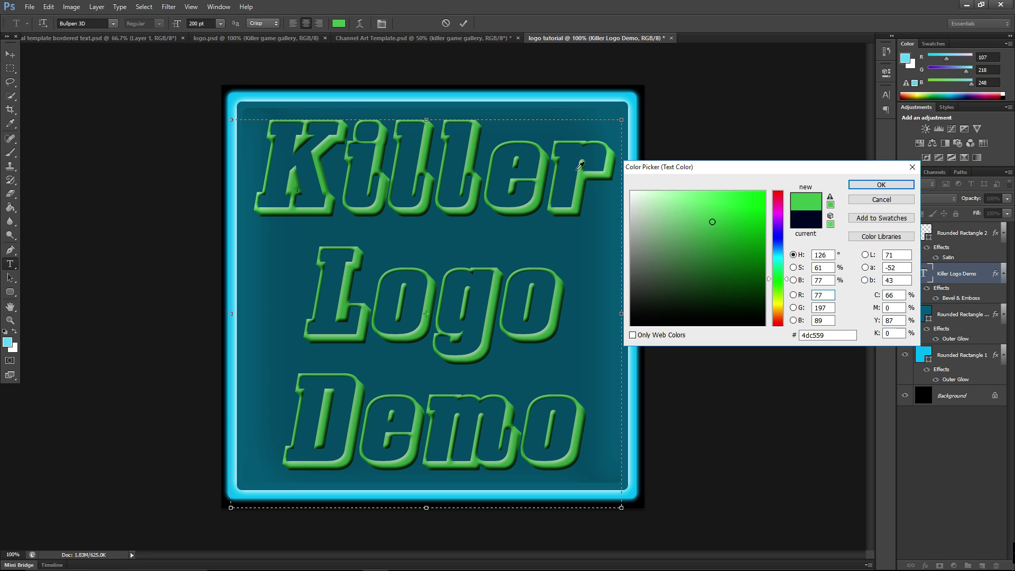
pyautogui.click(857, 188)
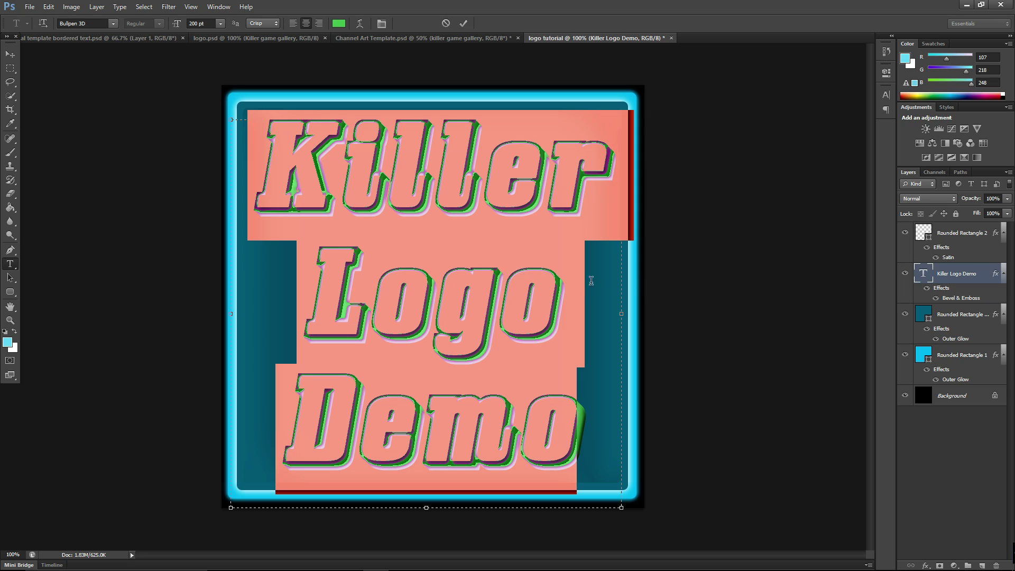
pyautogui.click(600, 322)
pyautogui.moveTo(604, 444); pyautogui.dragTo(263, 166)
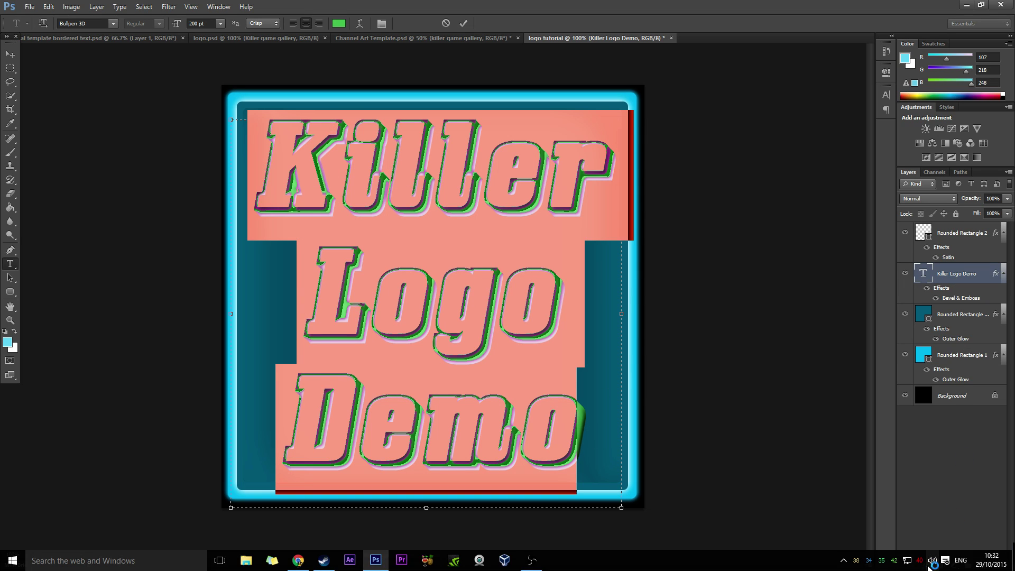
pyautogui.click(925, 566)
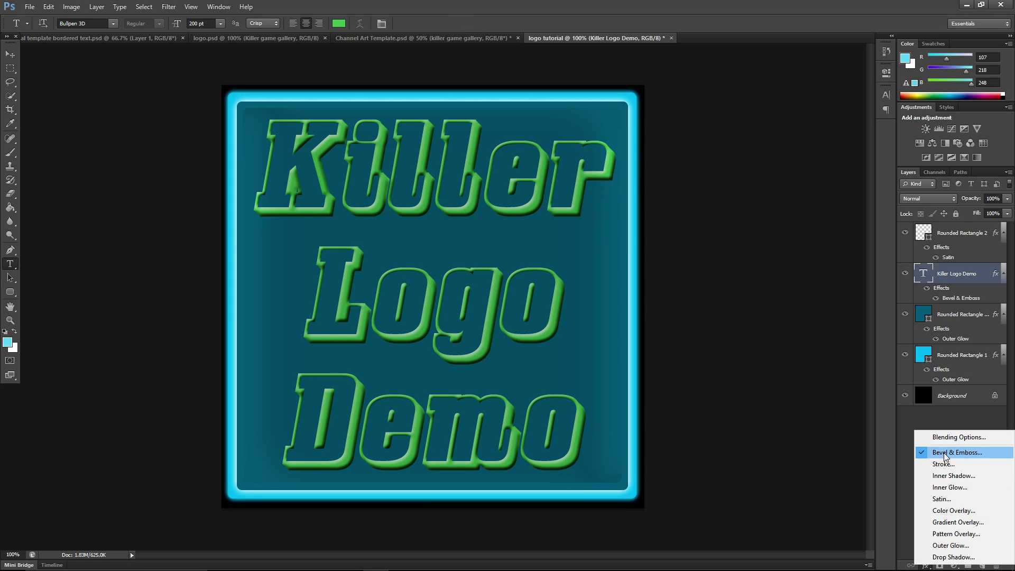
pyautogui.click(960, 509)
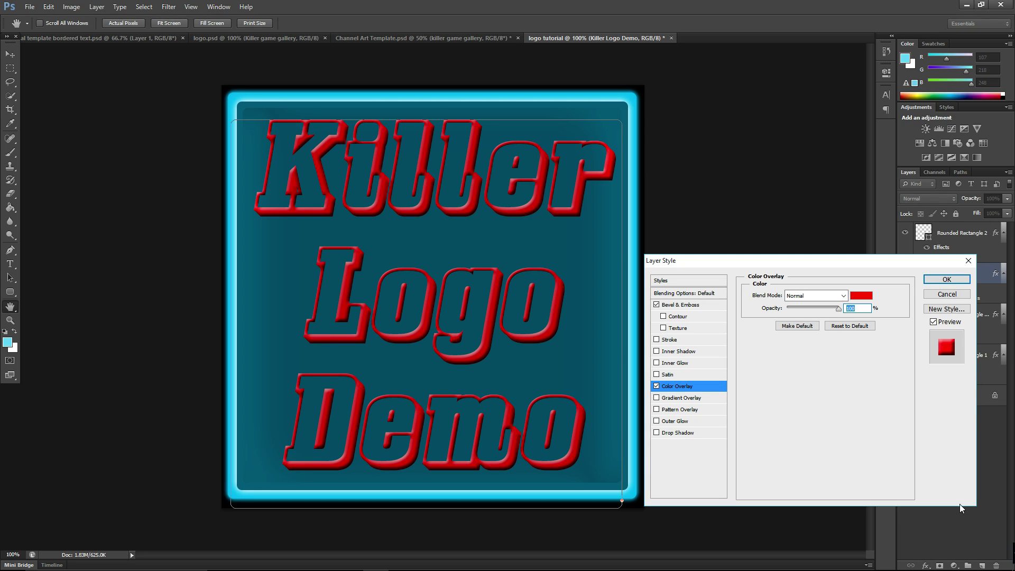
pyautogui.click(959, 296)
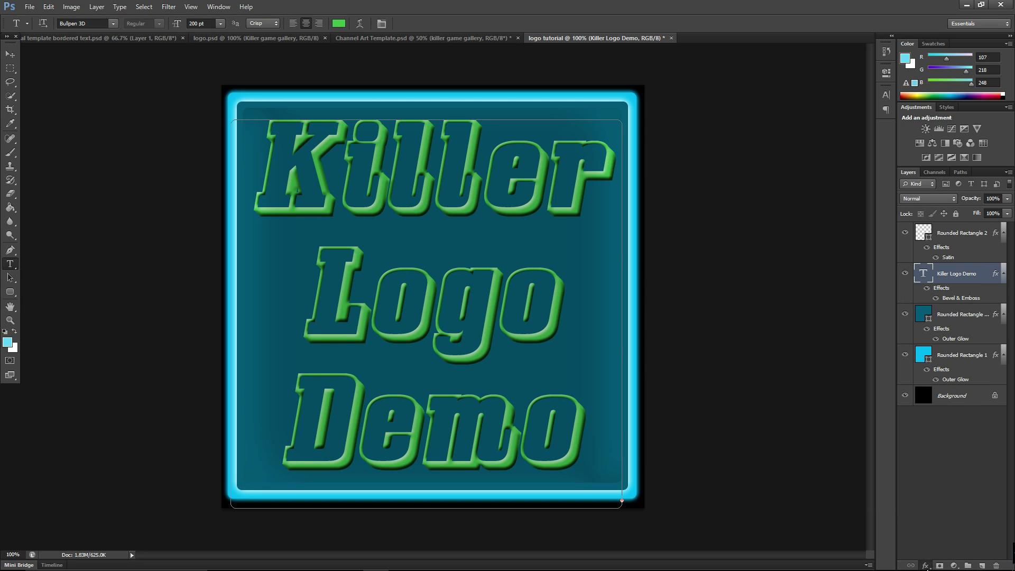
# Add a black Multiply Drop Shadow to the logo text with distance 5 px and size 5 px.
pyautogui.click(925, 565)
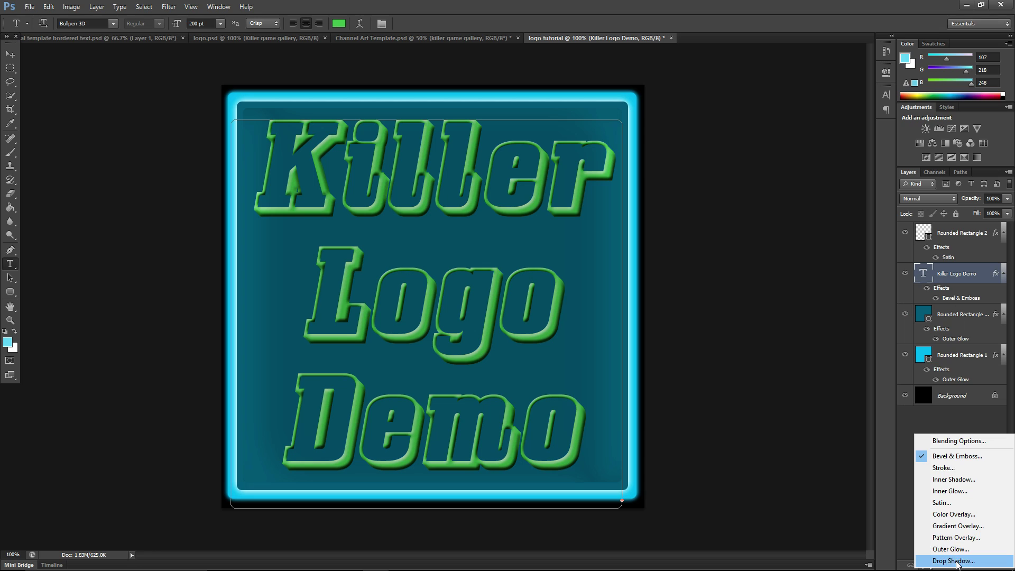
pyautogui.click(954, 562)
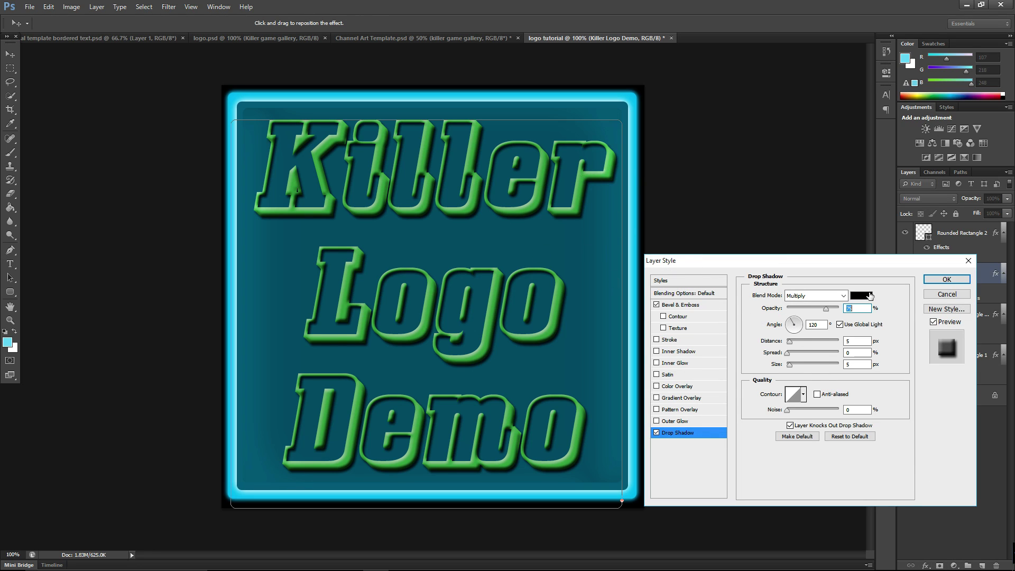
pyautogui.click(946, 280)
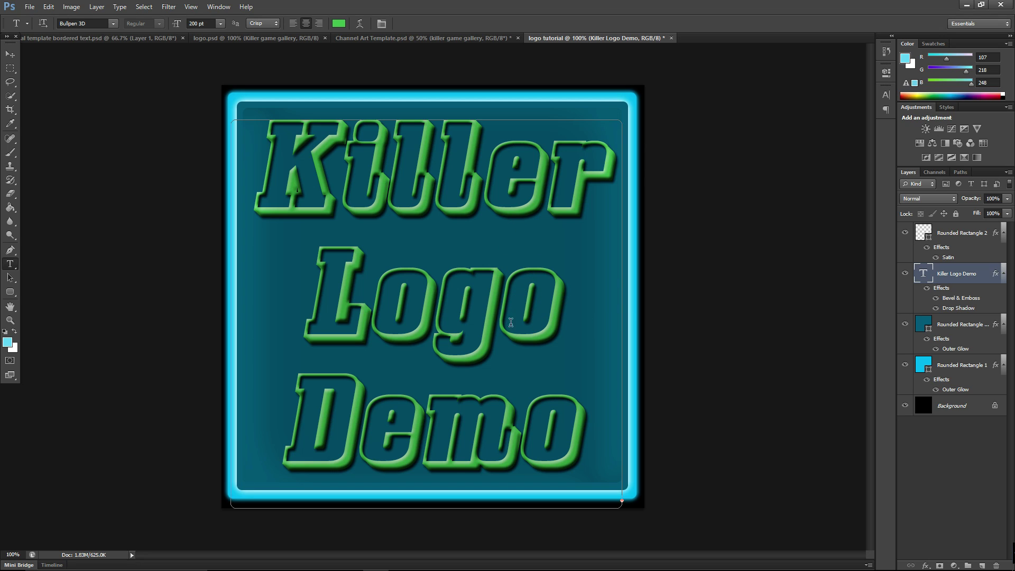
pyautogui.click(550, 243)
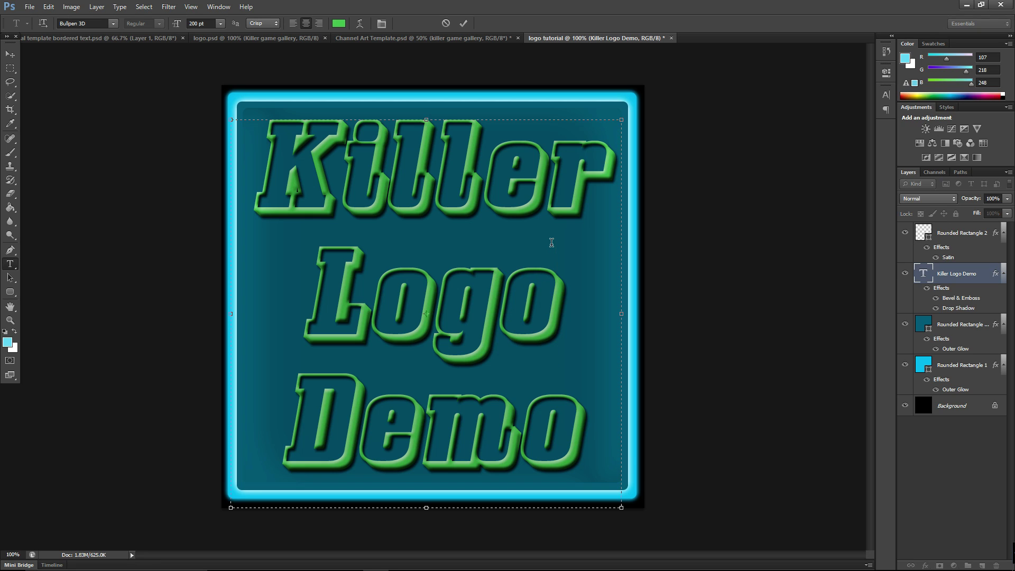
pyautogui.moveTo(637, 180); pyautogui.dragTo(209, 178)
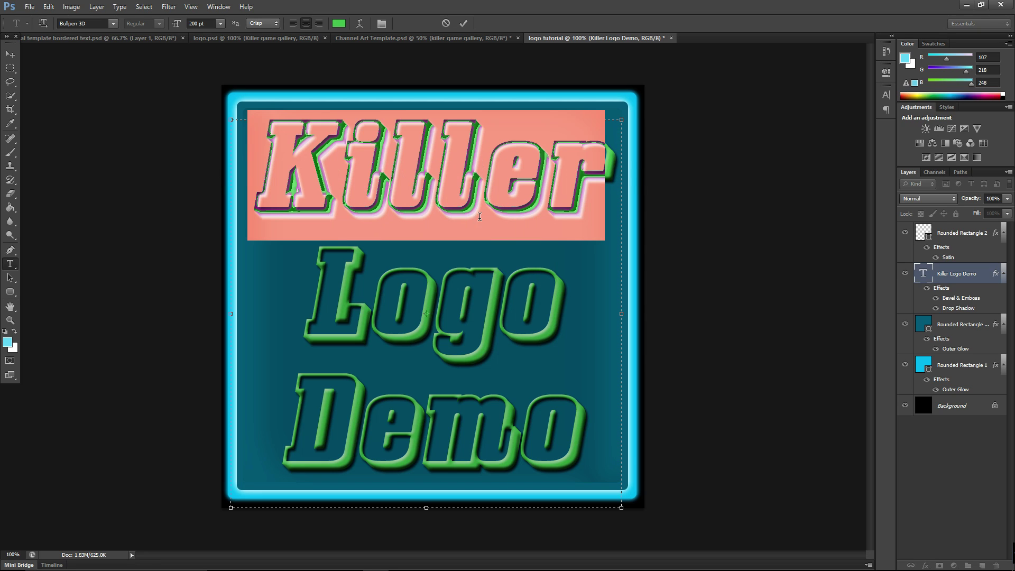
pyautogui.click(479, 217)
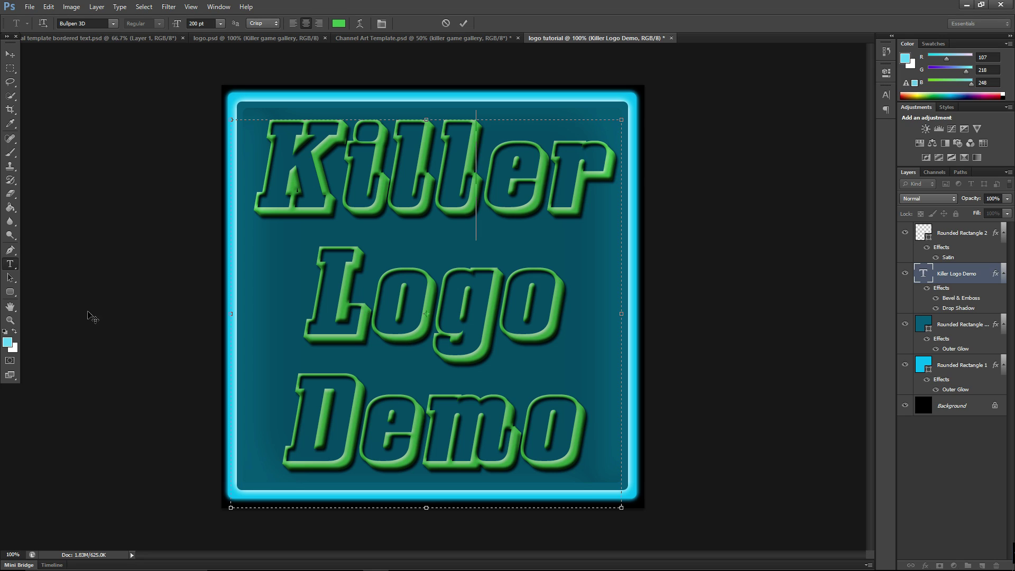
# Set the foreground colour to white and fill the Background layer with it.
pyautogui.click(952, 405)
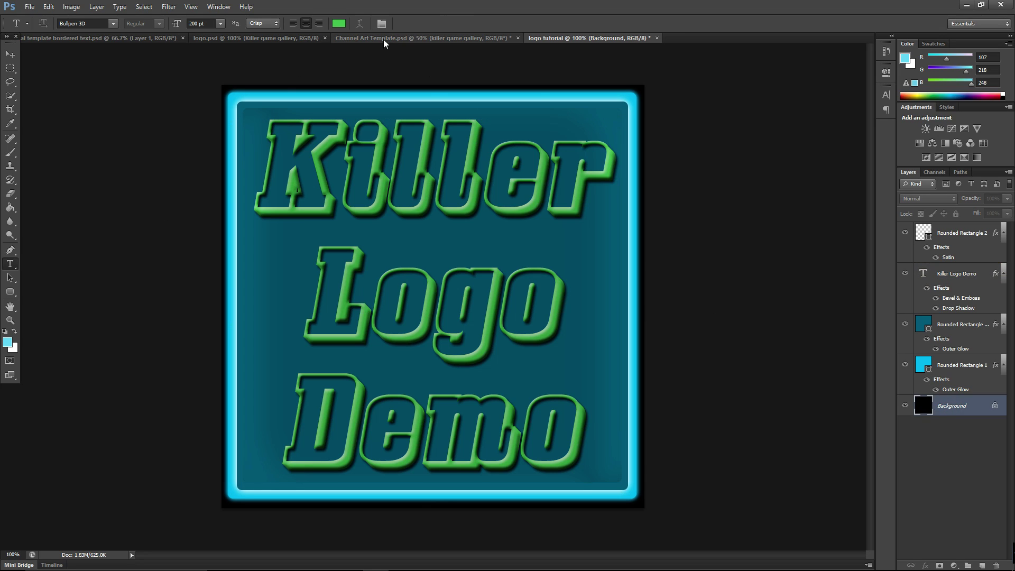
pyautogui.click(341, 24)
pyautogui.moveTo(708, 219); pyautogui.dragTo(632, 192)
pyautogui.click(870, 185)
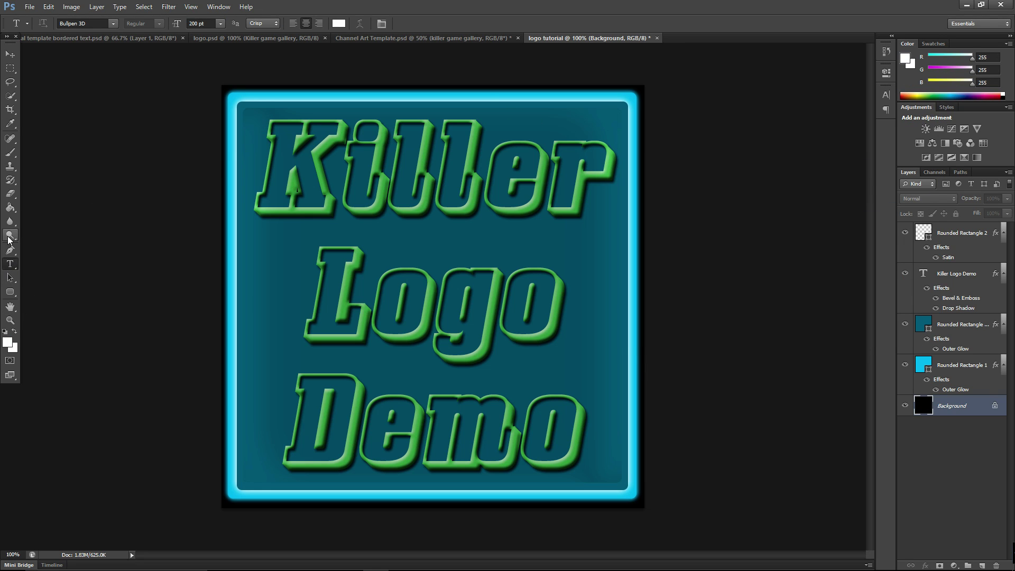
pyautogui.click(10, 207)
pyautogui.click(305, 259)
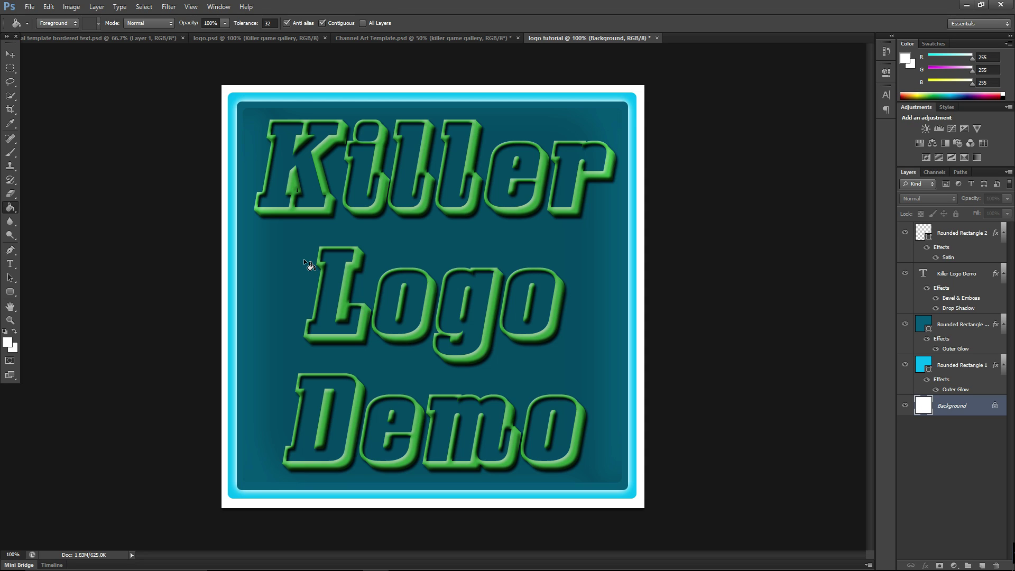
# Set the foreground colour to black, #000000, and refill the Background layer with it.
pyautogui.click(7, 340)
pyautogui.moveTo(634, 320); pyautogui.dragTo(654, 355)
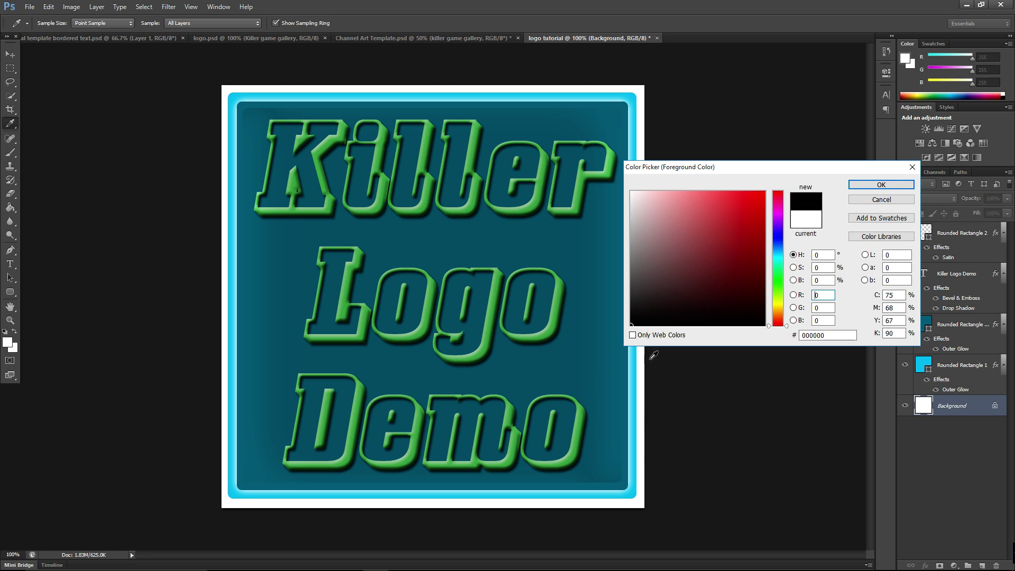
pyautogui.click(877, 185)
pyautogui.press('g')
pyautogui.click(356, 178)
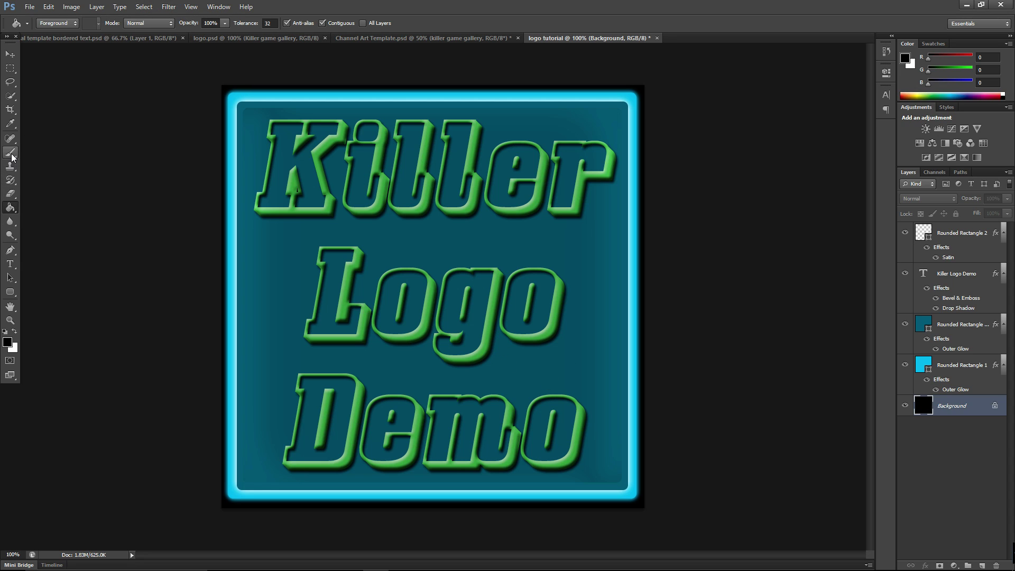
# Add an outside Stroke effect with Normal blending to the Killer Logo Demo text layer.
pyautogui.click(10, 264)
pyautogui.click(556, 338)
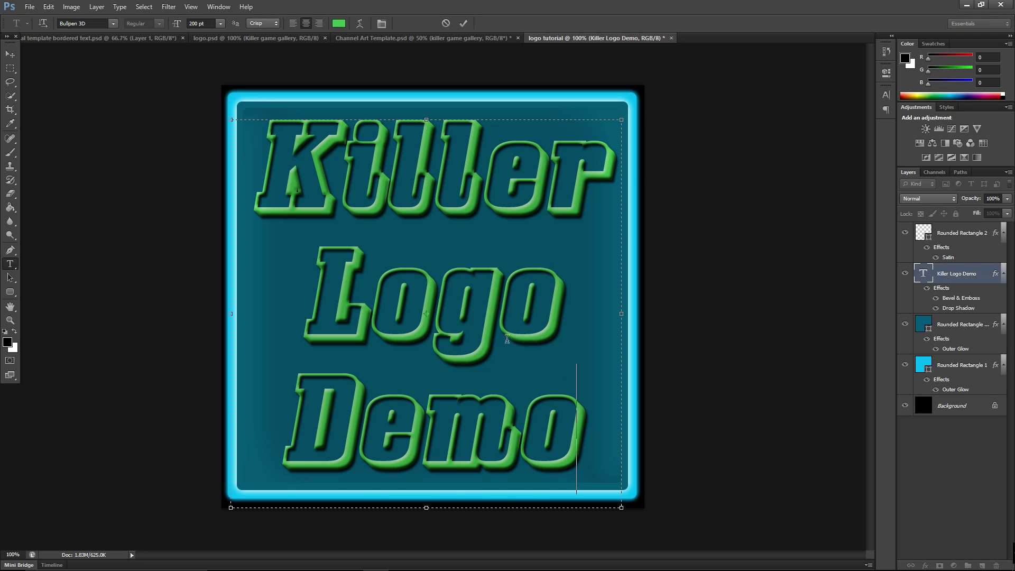
pyautogui.moveTo(576, 465); pyautogui.dragTo(288, 162)
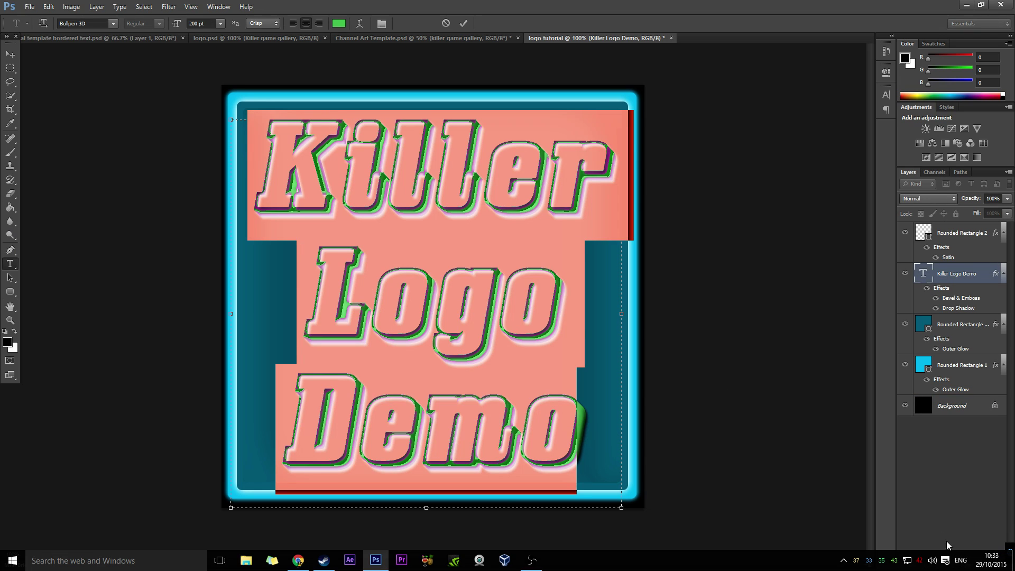
pyautogui.click(954, 279)
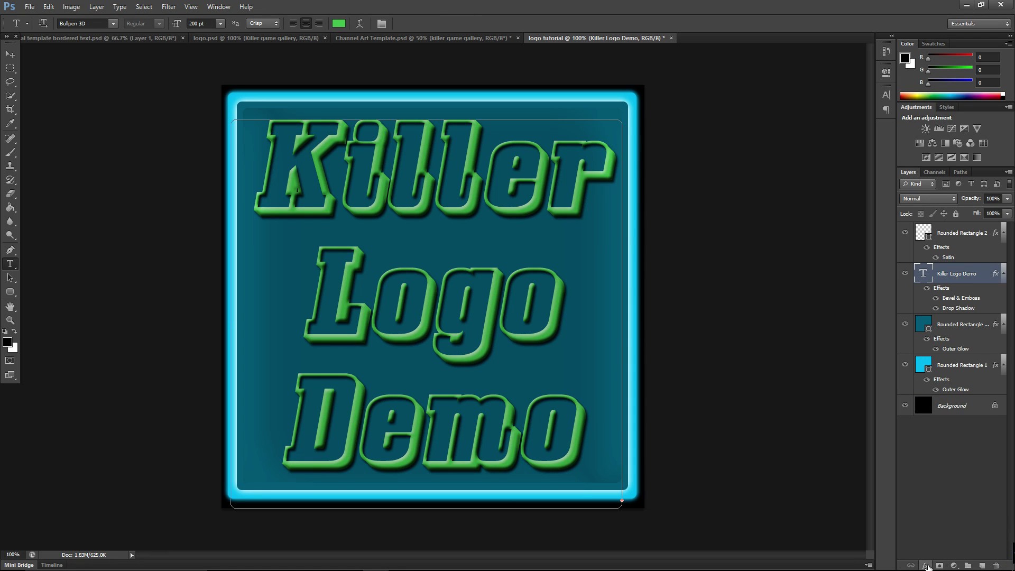
pyautogui.click(925, 565)
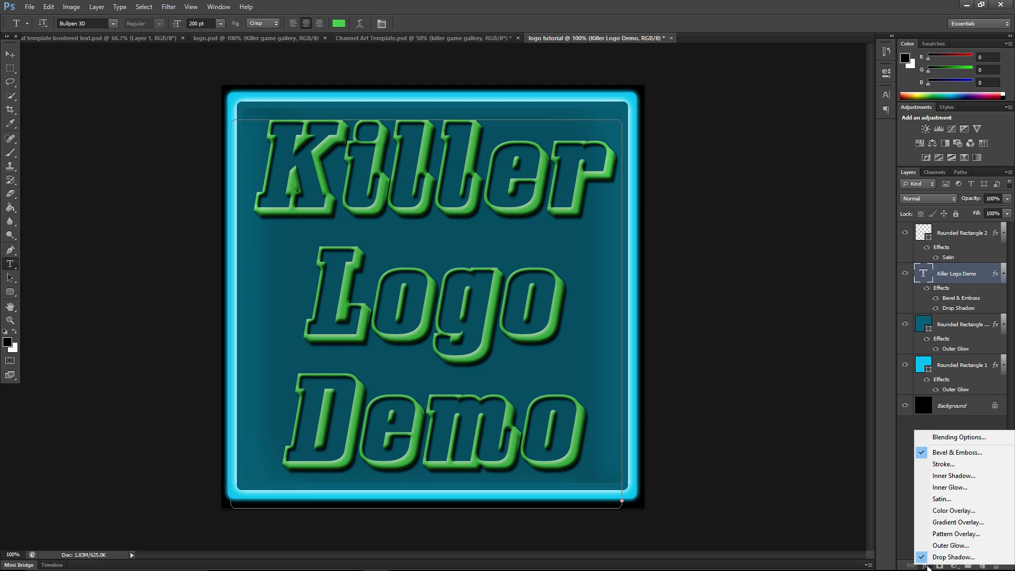
pyautogui.click(961, 463)
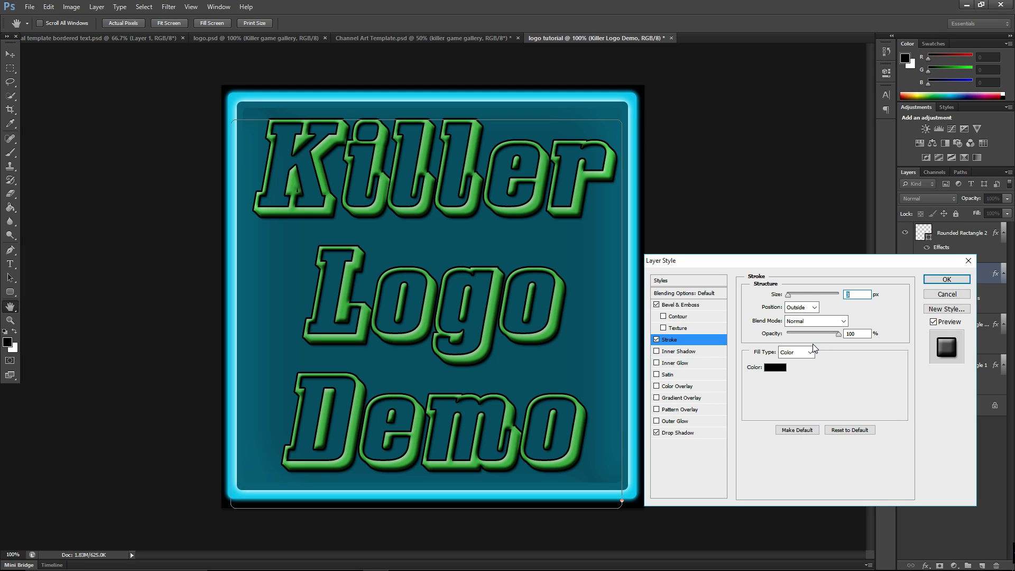
# Preview a white stroke colour on the logo text and settle on black for the stroke.
pyautogui.click(773, 370)
pyautogui.moveTo(684, 280)
pyautogui.mouseDown()
pyautogui.moveTo(745, 193)
pyautogui.moveTo(752, 297)
pyautogui.moveTo(807, 390)
pyautogui.mouseUp()
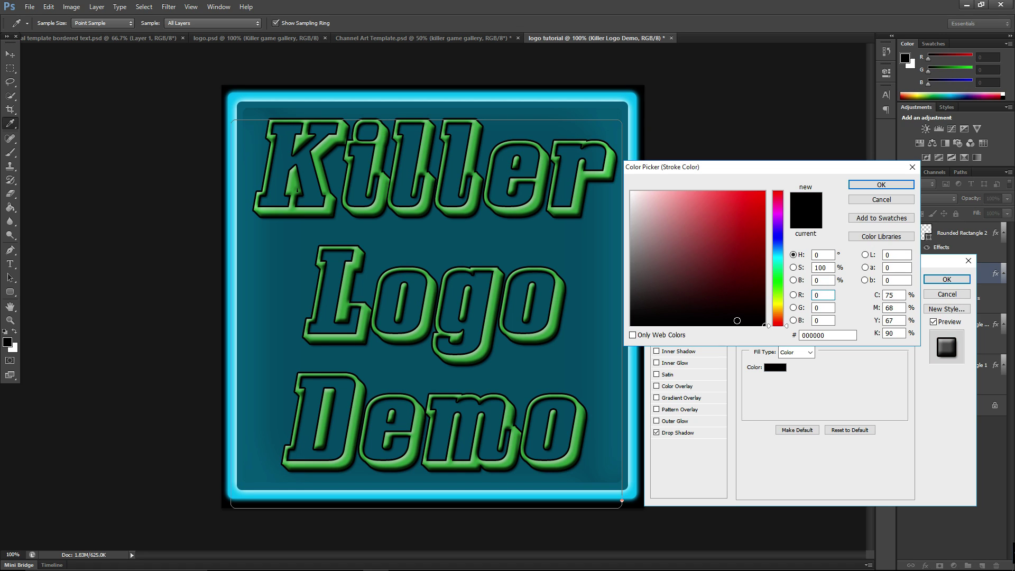
pyautogui.click(632, 192)
pyautogui.moveTo(696, 232); pyautogui.dragTo(794, 394)
pyautogui.click(868, 187)
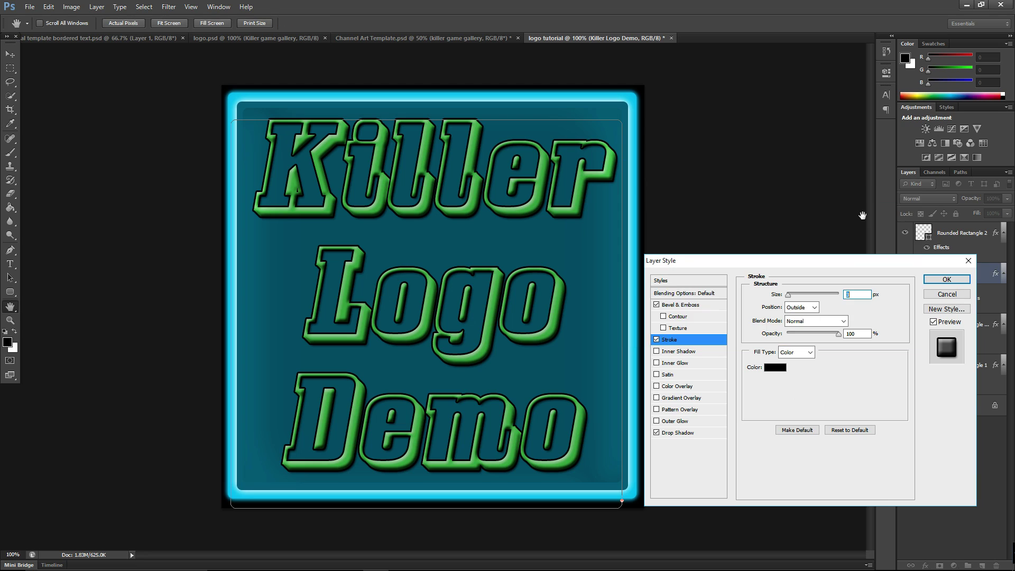
# Make the text stroke slightly thicker at 100% opacity and apply the layer style.
pyautogui.moveTo(840, 338)
pyautogui.mouseDown()
pyautogui.moveTo(820, 339)
pyautogui.moveTo(841, 338)
pyautogui.mouseUp()
pyautogui.moveTo(790, 300); pyautogui.dragTo(790, 300)
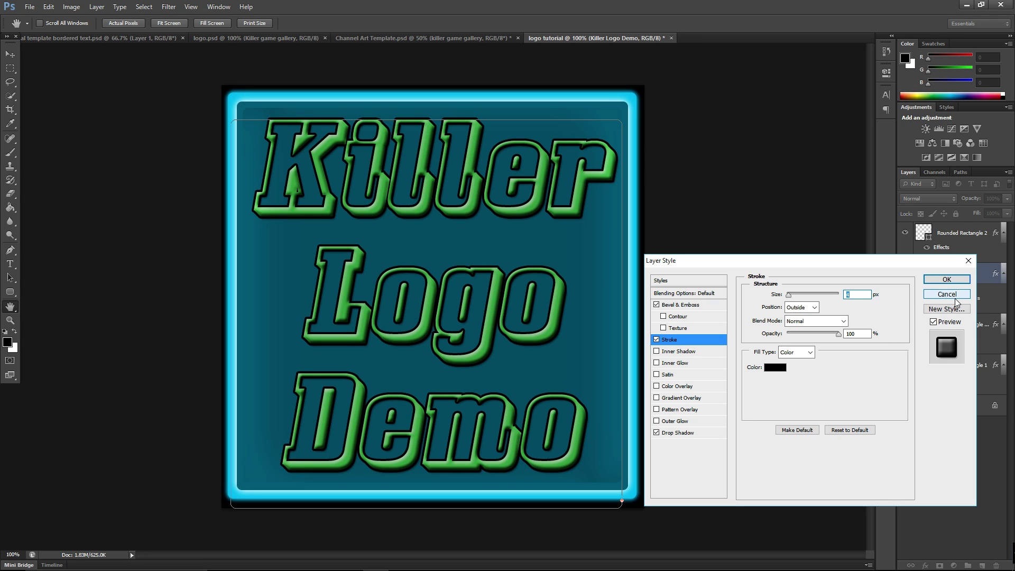
pyautogui.click(951, 279)
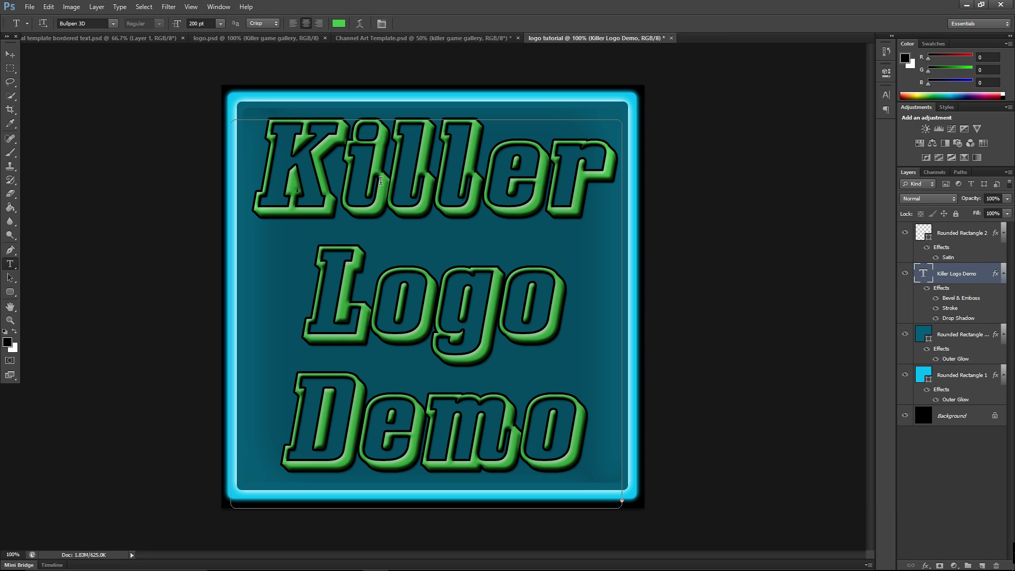
# Select all the logo text and apply a horizontal Bulge warp with a +50% bend.
pyautogui.doubleClick(350, 181)
pyautogui.click(513, 412)
pyautogui.moveTo(581, 436); pyautogui.dragTo(270, 208)
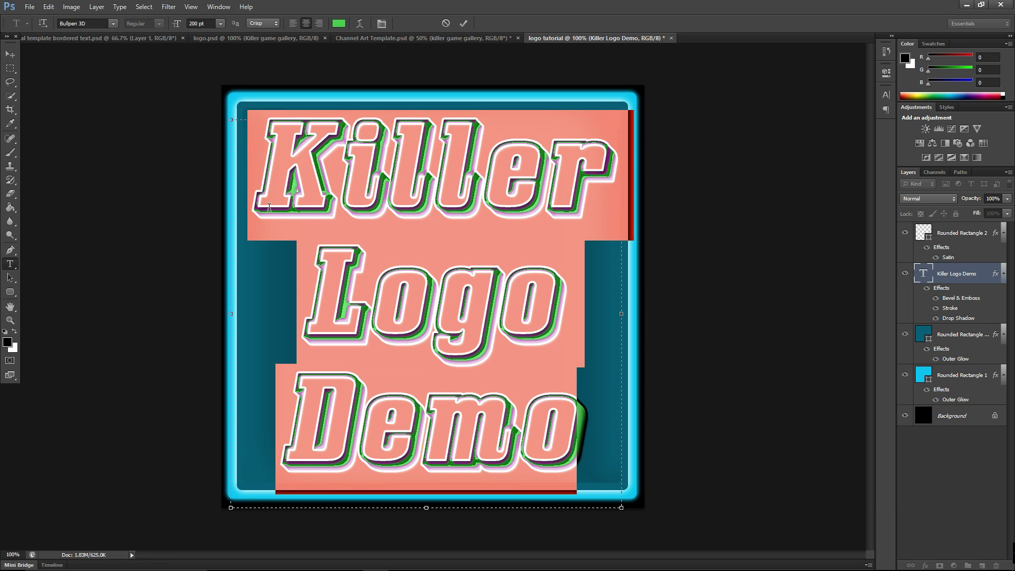
pyautogui.click(364, 27)
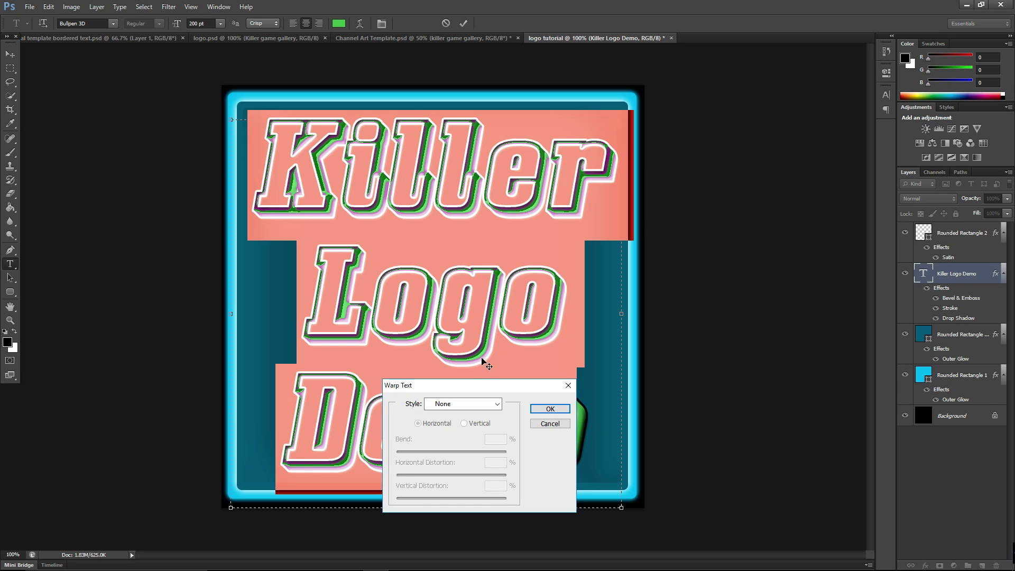
pyautogui.click(476, 404)
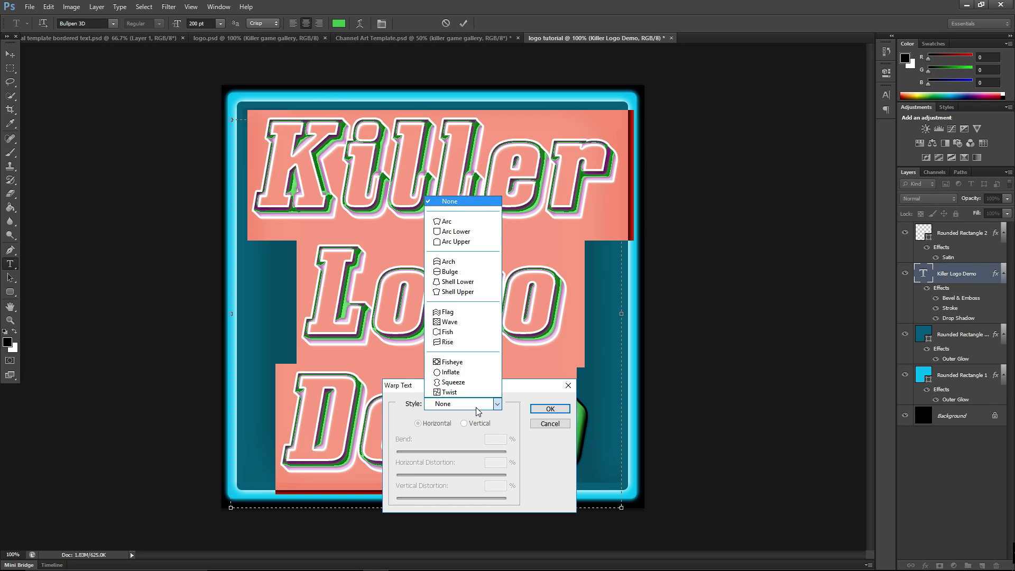
pyautogui.click(478, 276)
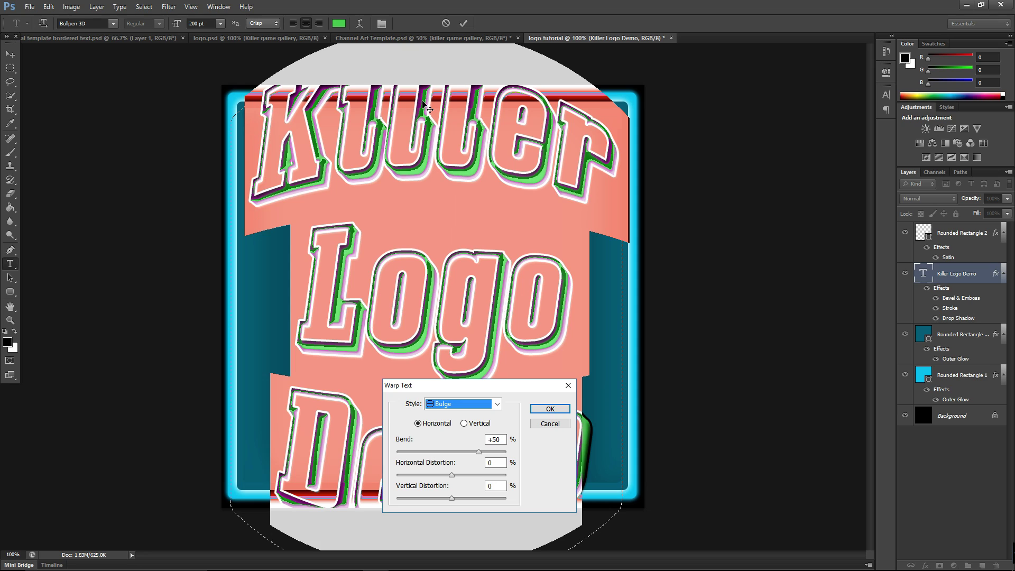
pyautogui.click(550, 409)
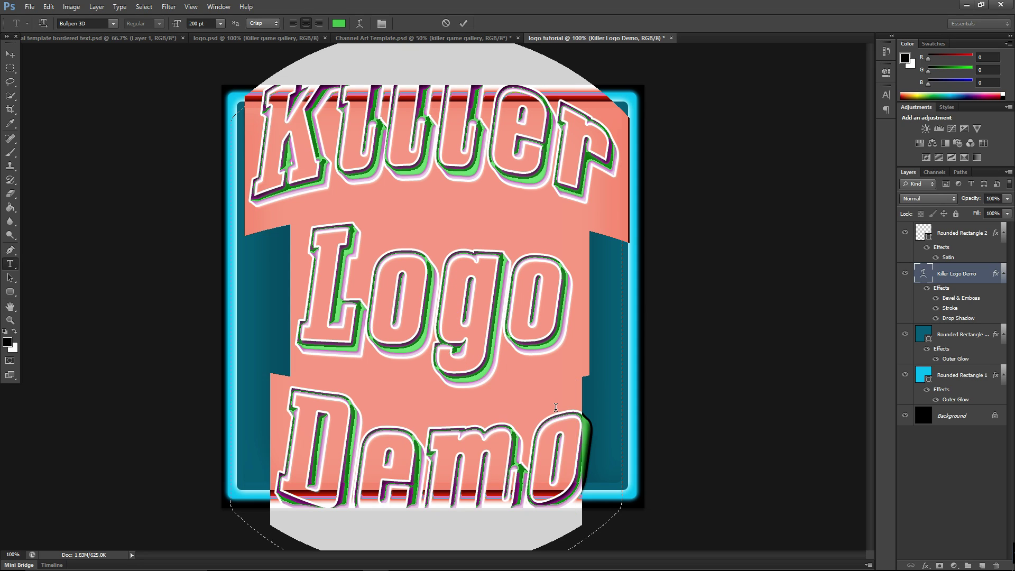
# Compare the warped lettering with the finished logo.psd design and return to the logo tutorial document.
pyautogui.click(237, 44)
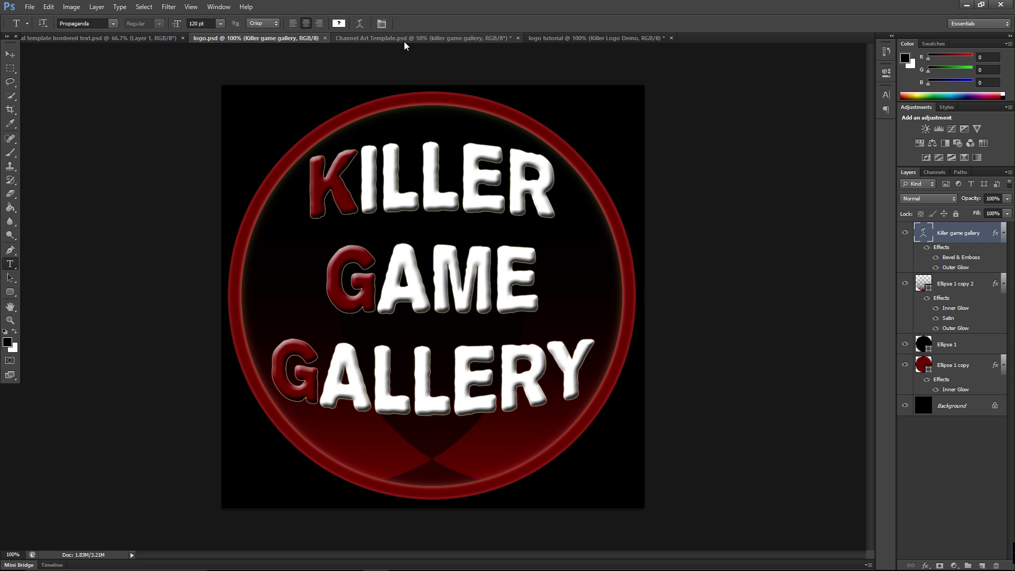
pyautogui.click(560, 40)
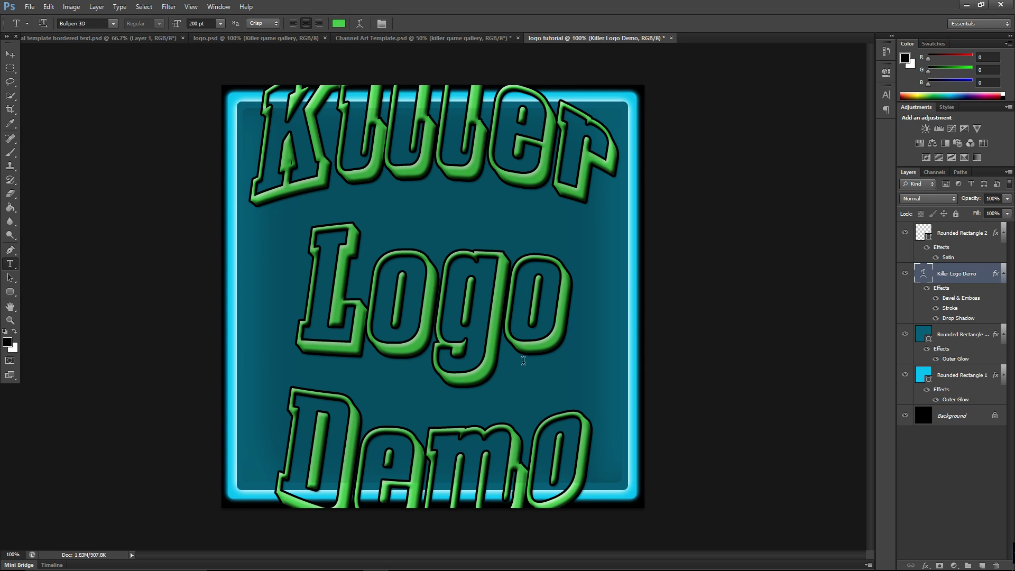
# Reduce all the bulged logo text to 150 pt and move it down inside the rounded rectangle.
pyautogui.tripleClick(530, 363)
pyautogui.moveTo(579, 462); pyautogui.dragTo(185, 114)
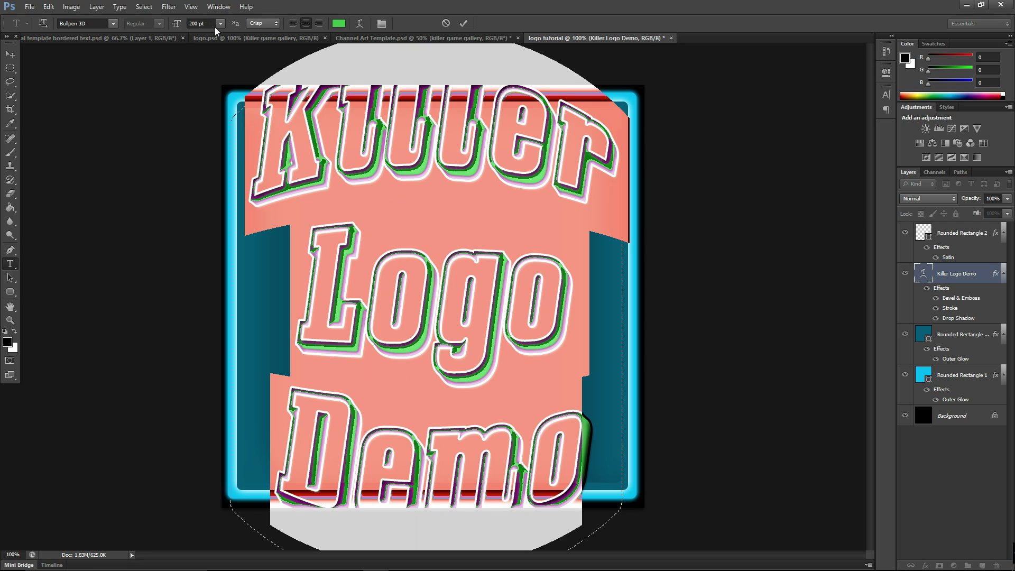
pyautogui.click(197, 21)
pyautogui.write('150')
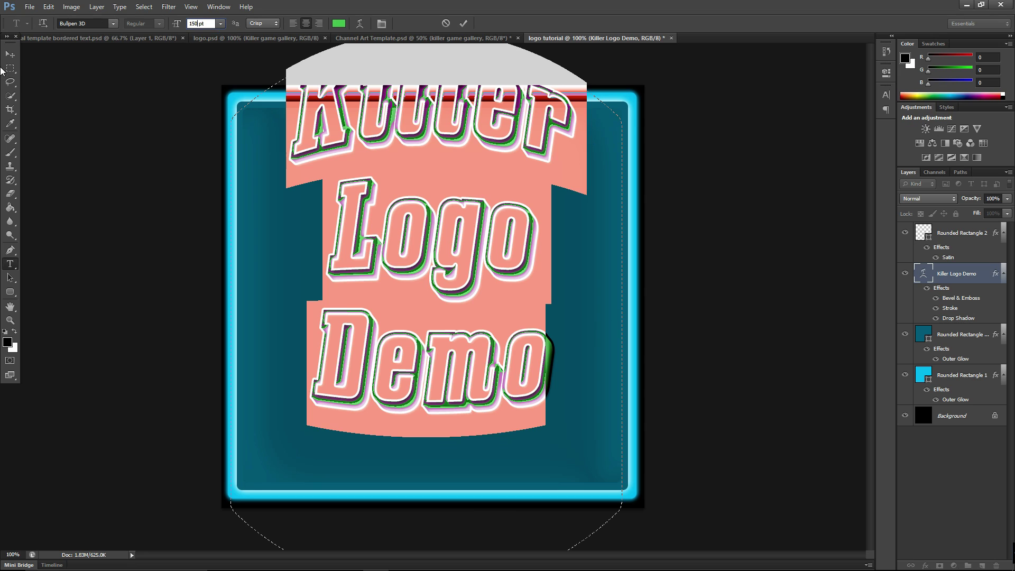
pyautogui.click(10, 54)
pyautogui.moveTo(400, 136); pyautogui.dragTo(407, 207)
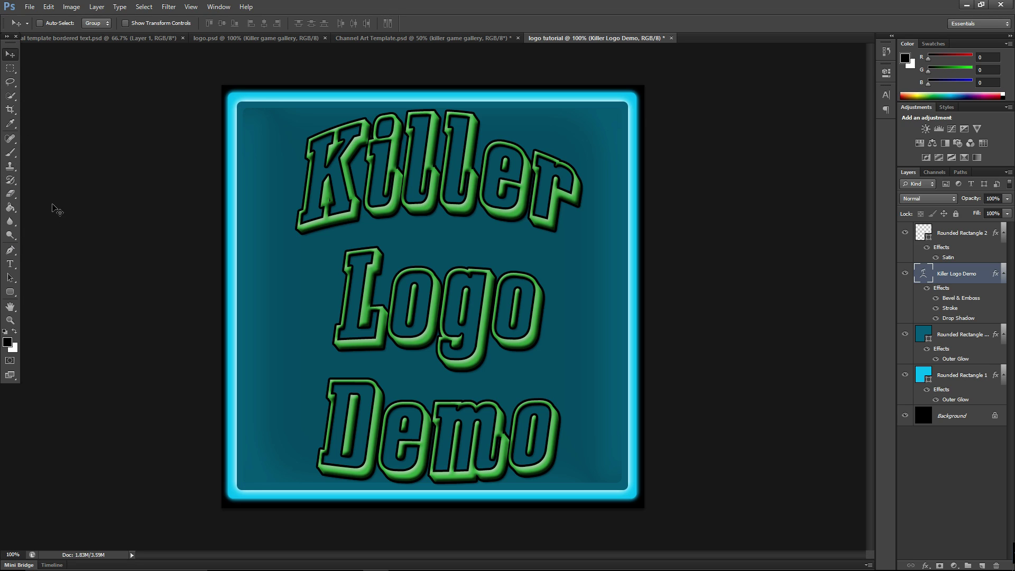
# Undo the text move, the size reduction and the Bulge warp on the logo text.
pyautogui.hotkey('ctrl', 'alt', 'z')
pyautogui.hotkey('ctrl', 'alt', 'z')
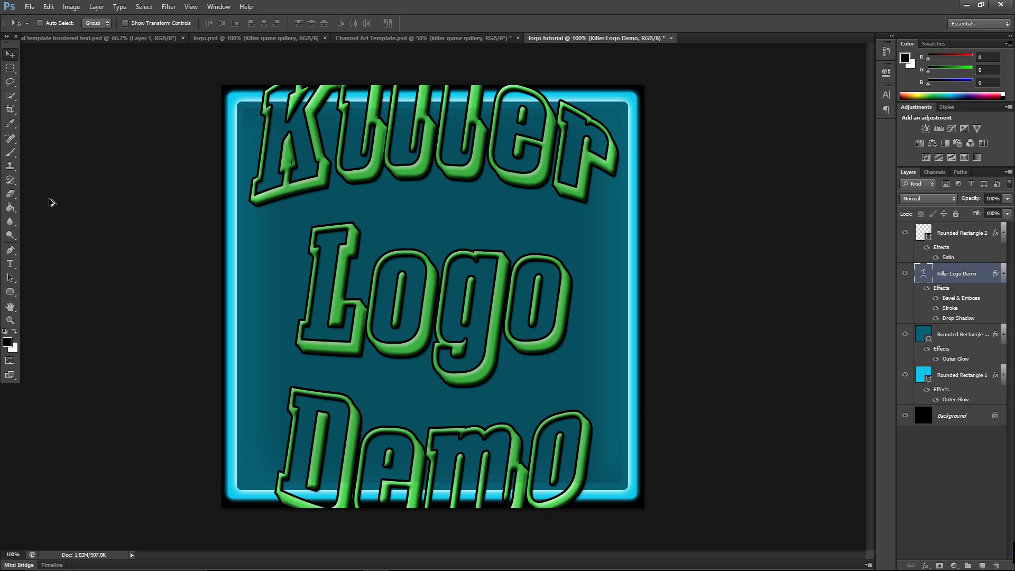
pyautogui.hotkey('ctrl', 'alt', 'z')
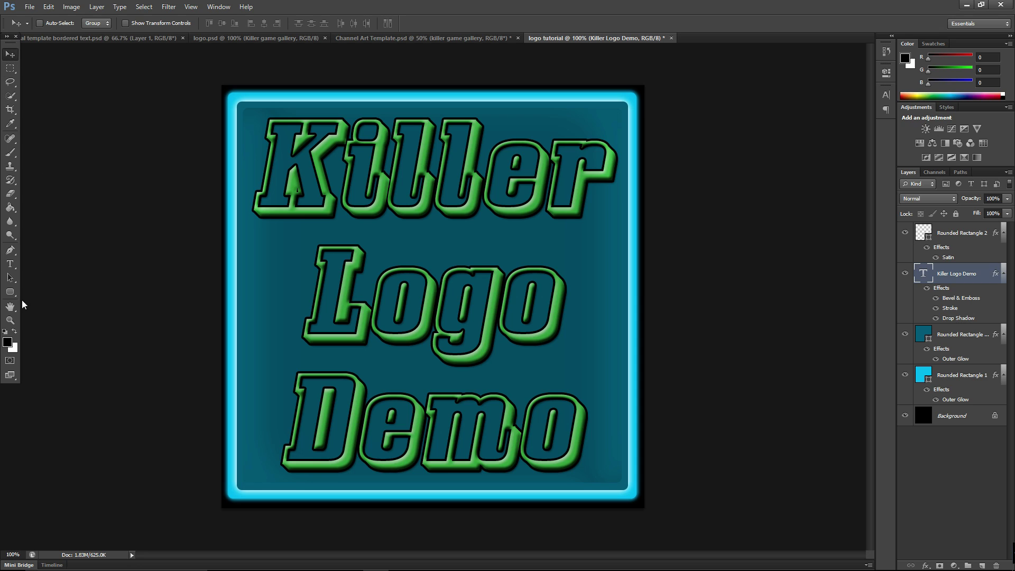
pyautogui.click(10, 265)
pyautogui.doubleClick(588, 176)
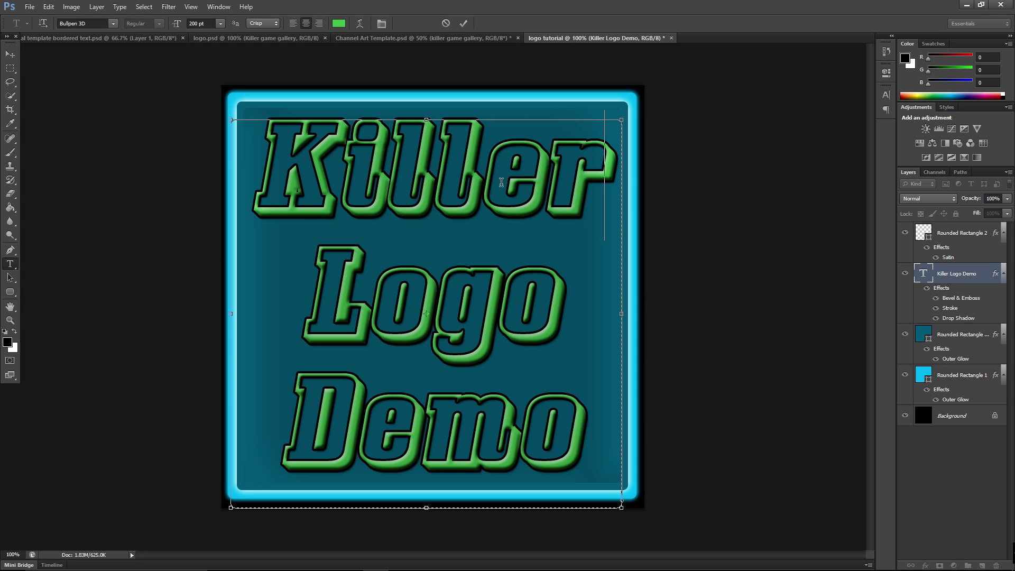
pyautogui.click(917, 470)
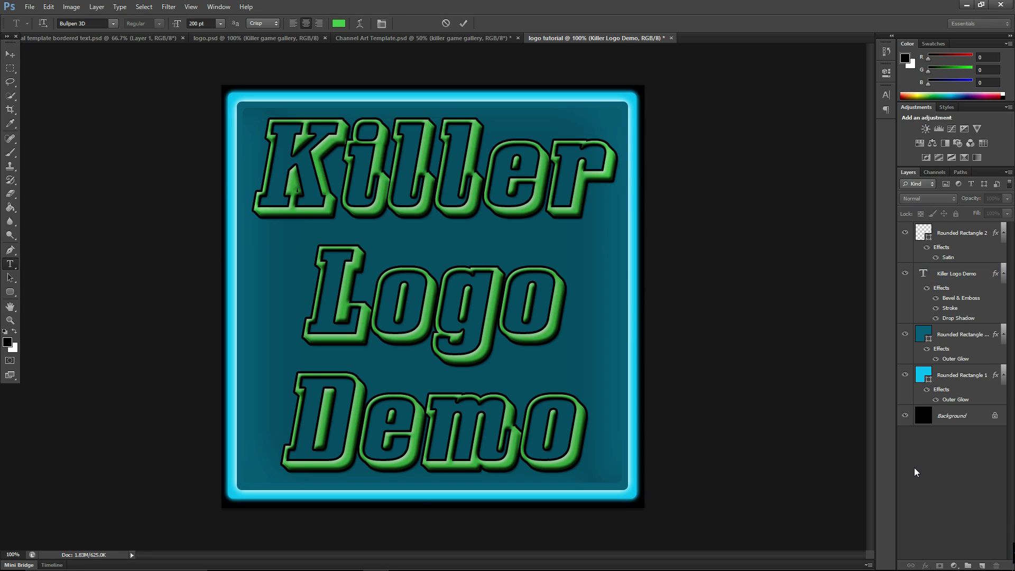
pyautogui.click(591, 457)
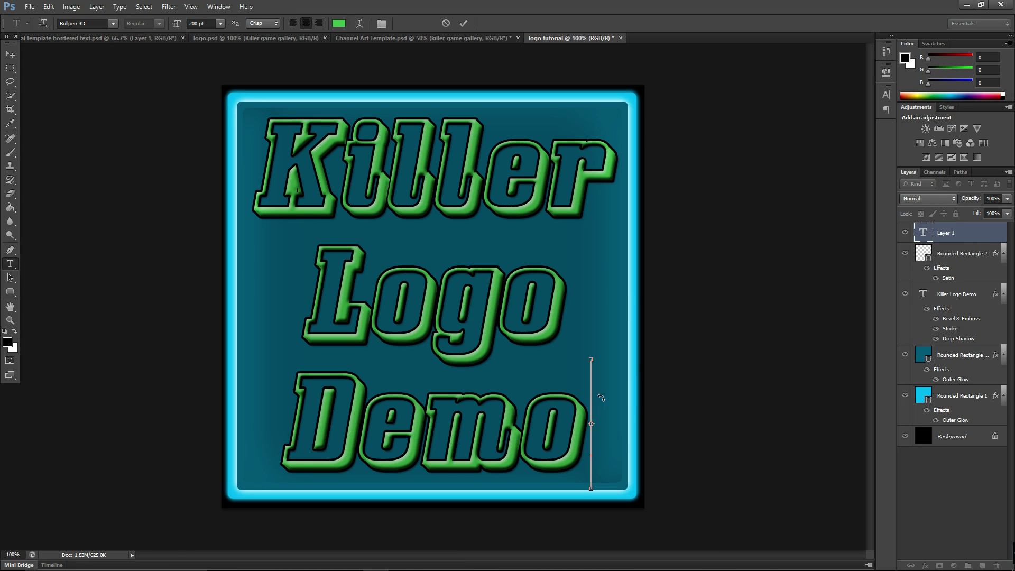
# Delete the empty Layer 1 text layer from the logo document.
pyautogui.click(954, 235)
pyautogui.rightClick(958, 244)
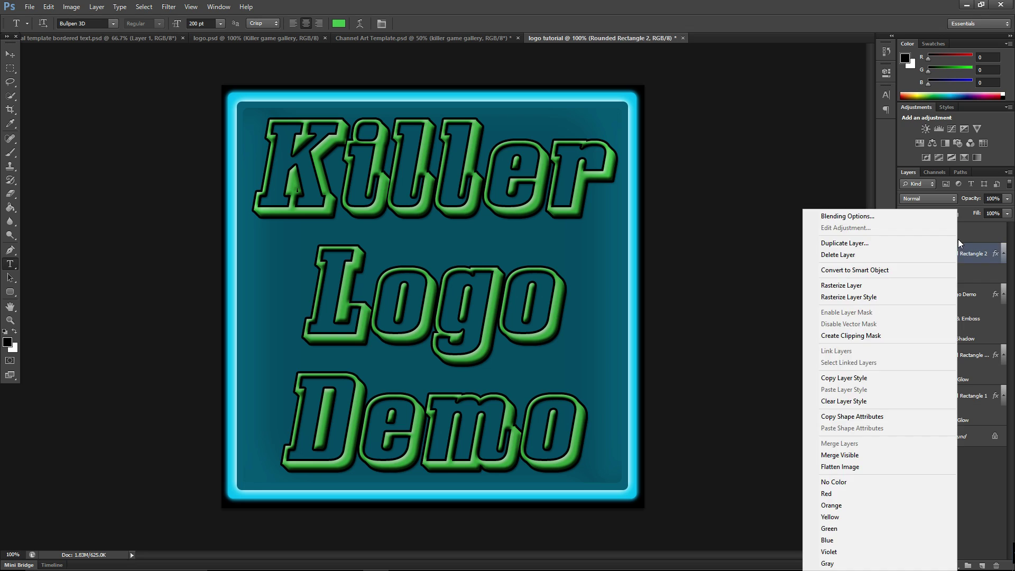
pyautogui.rightClick(960, 228)
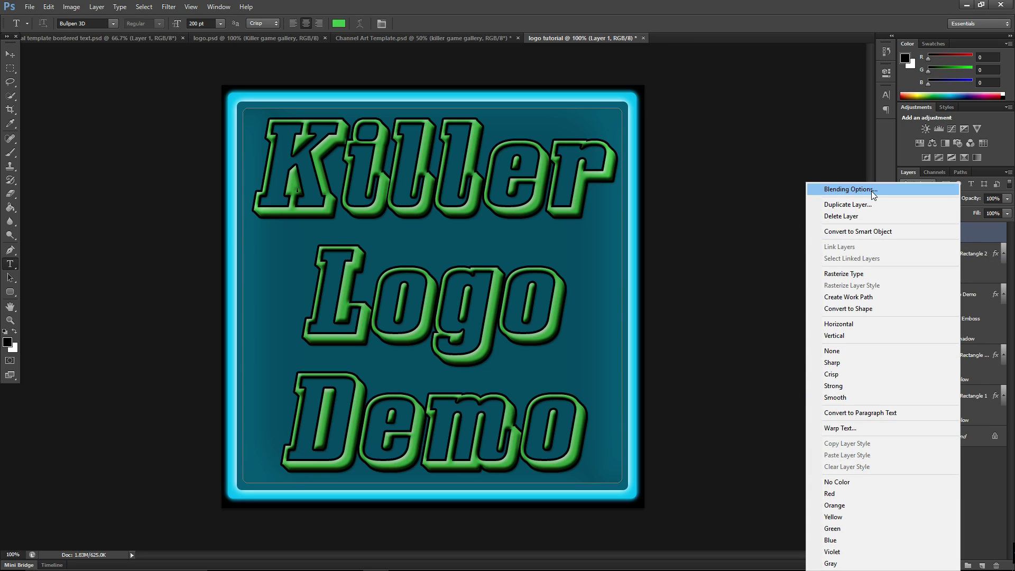
pyautogui.click(886, 217)
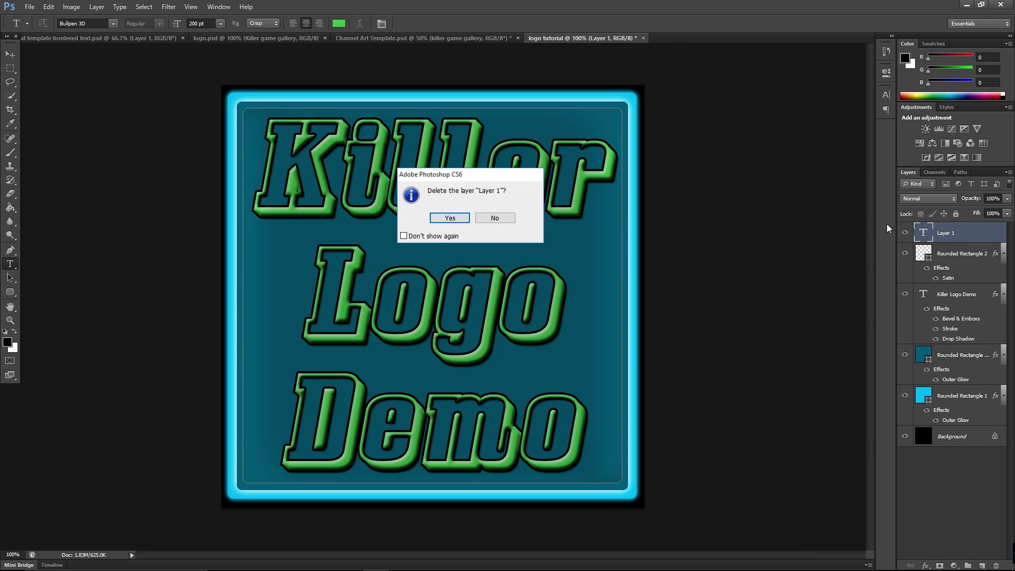
pyautogui.click(450, 218)
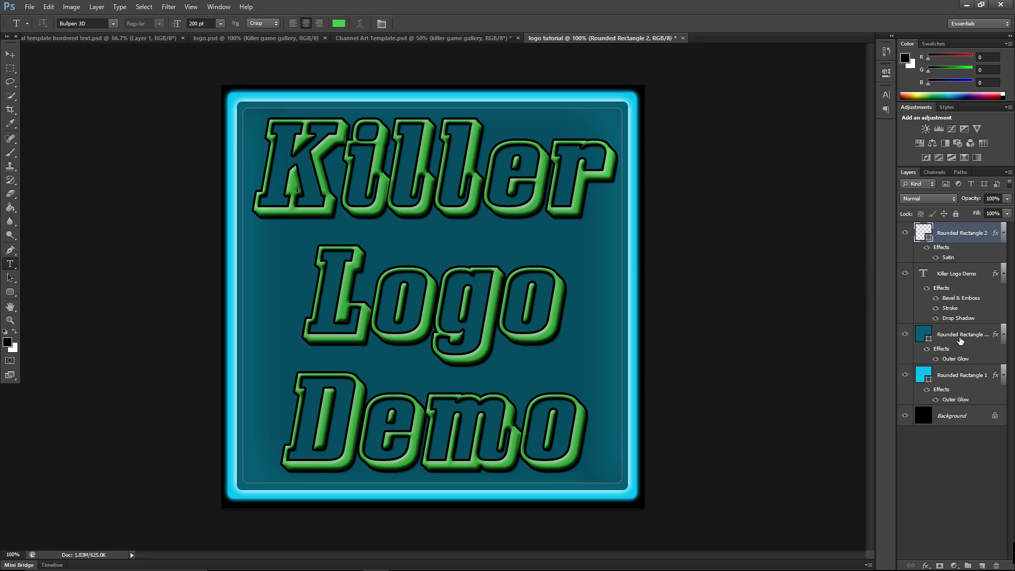
pyautogui.click(926, 565)
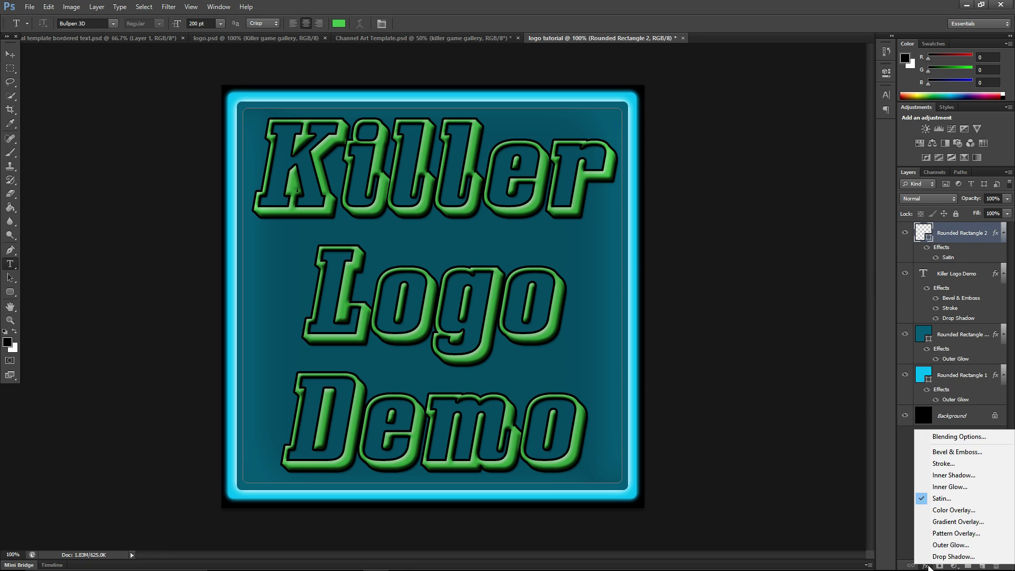
pyautogui.click(982, 537)
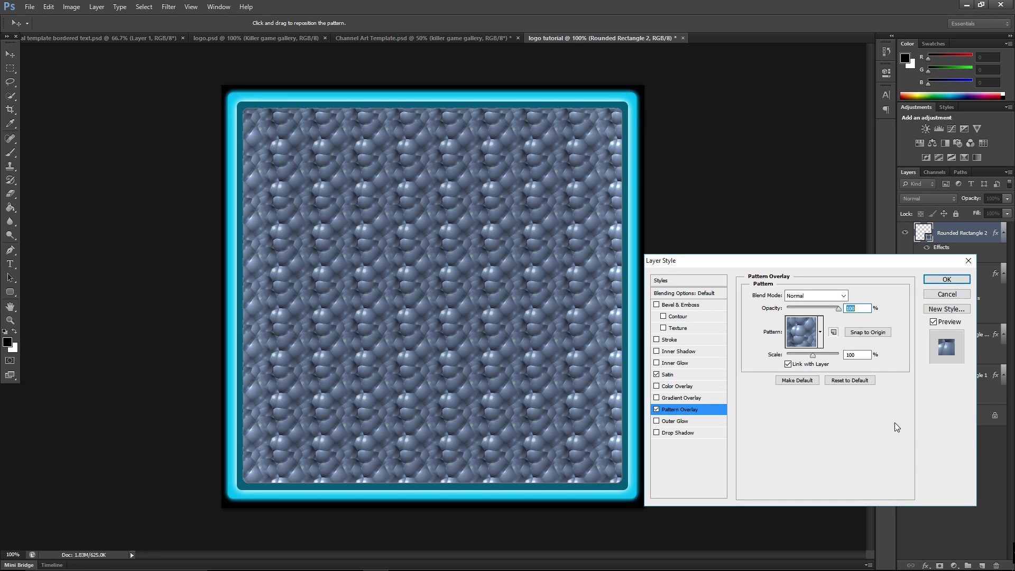
pyautogui.click(954, 295)
# Try a Pattern Overlay on the Killer Logo Demo text layer, previewing the available patterns at 100% opacity.
pyautogui.click(966, 282)
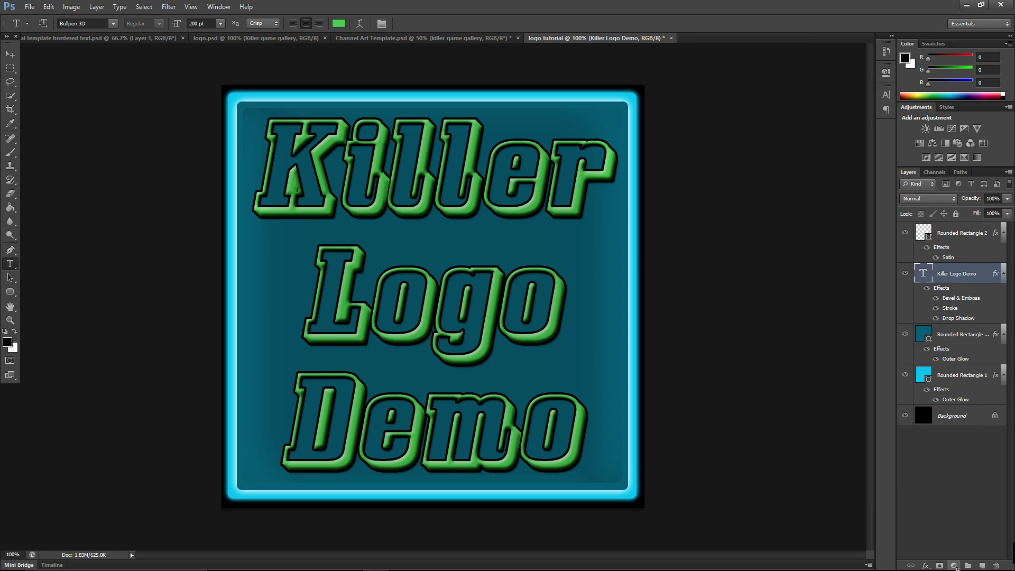
pyautogui.click(925, 566)
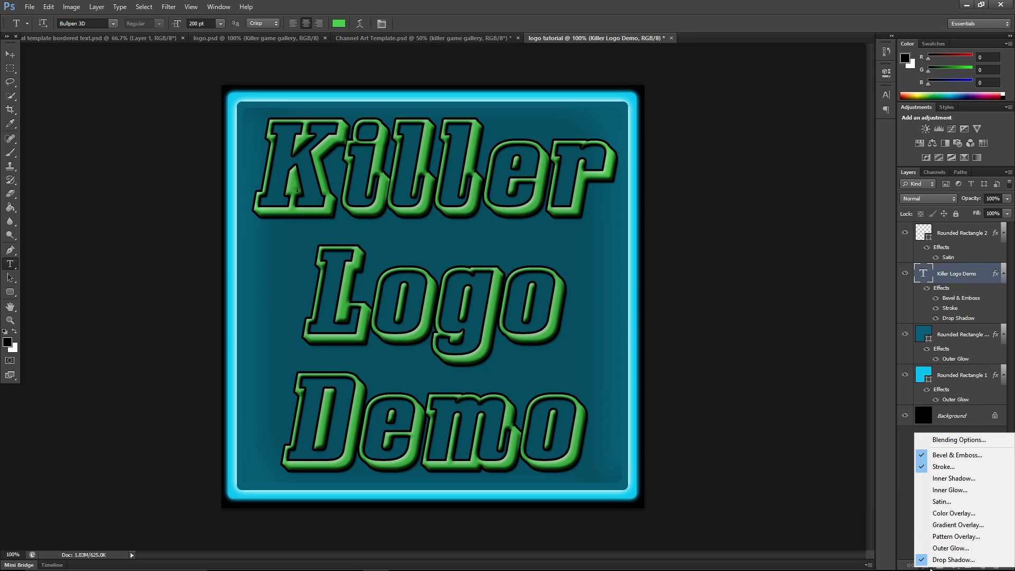
pyautogui.click(957, 536)
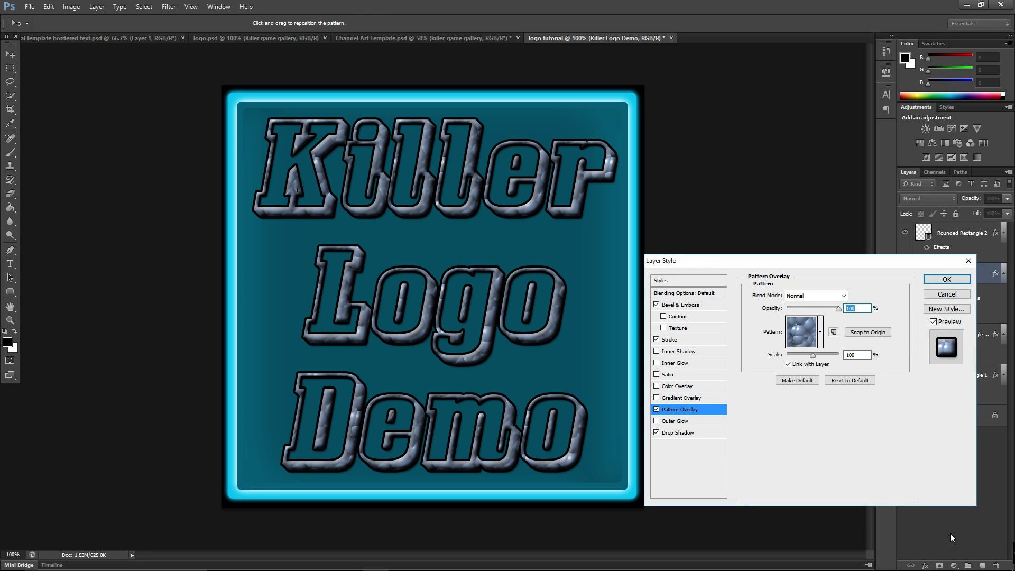
pyautogui.click(803, 338)
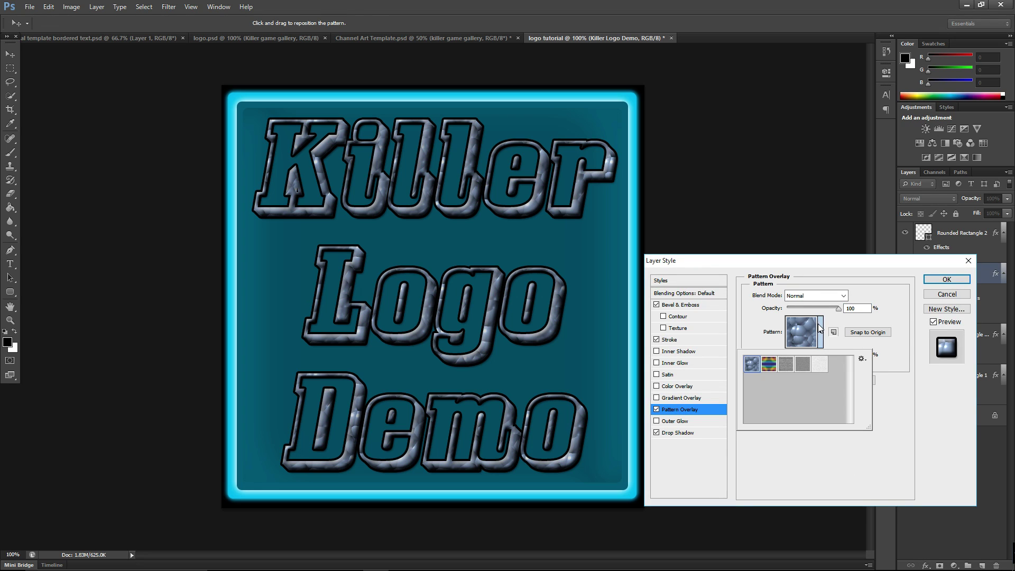
pyautogui.click(791, 365)
pyautogui.click(802, 365)
pyautogui.click(768, 366)
pyautogui.click(786, 364)
pyautogui.click(803, 364)
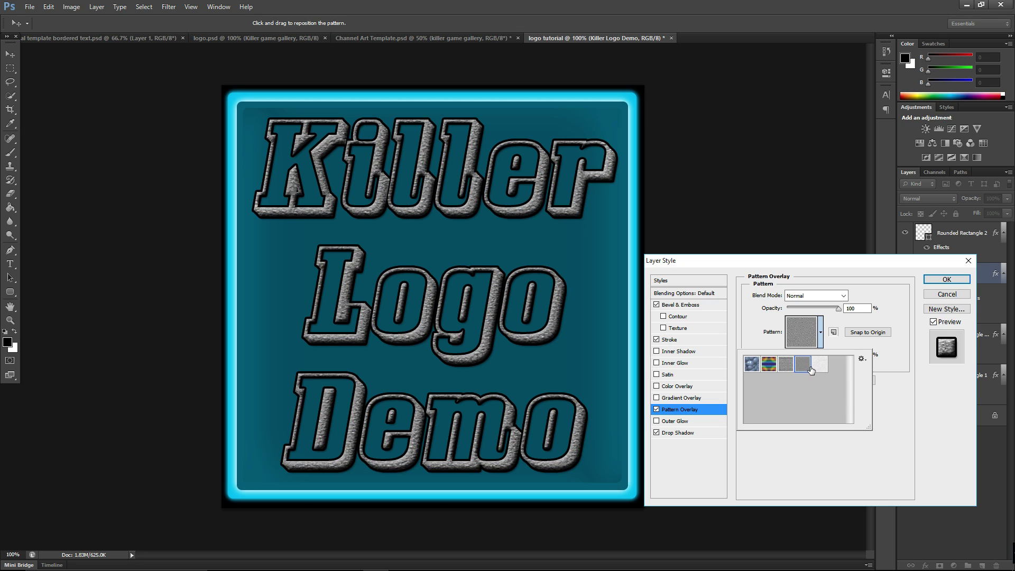
pyautogui.click(819, 364)
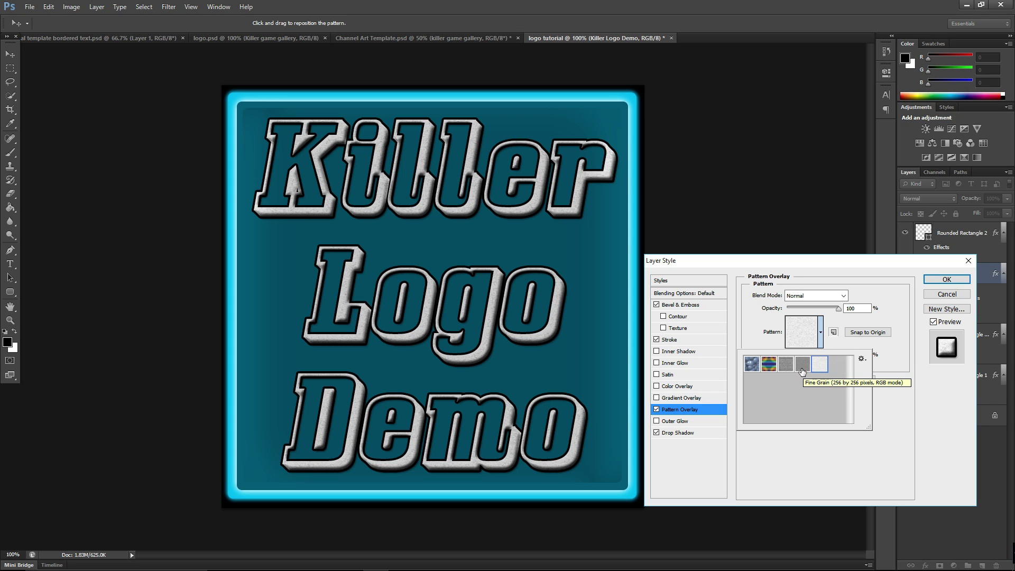
# Try the text's Pattern Overlay at 62%, 36% and 21% opacity with different patterns, and discard the overlay.
pyautogui.click(839, 312)
pyautogui.moveTo(838, 309)
pyautogui.mouseDown()
pyautogui.moveTo(788, 310)
pyautogui.moveTo(834, 312)
pyautogui.moveTo(819, 312)
pyautogui.mouseUp()
pyautogui.click(820, 332)
pyautogui.click(798, 365)
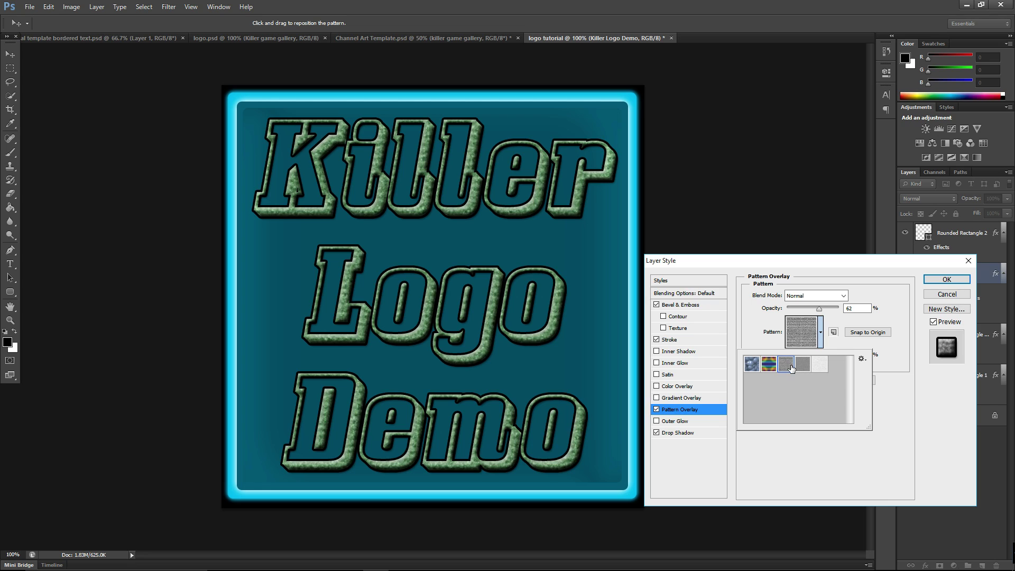
pyautogui.moveTo(819, 312); pyautogui.dragTo(807, 312)
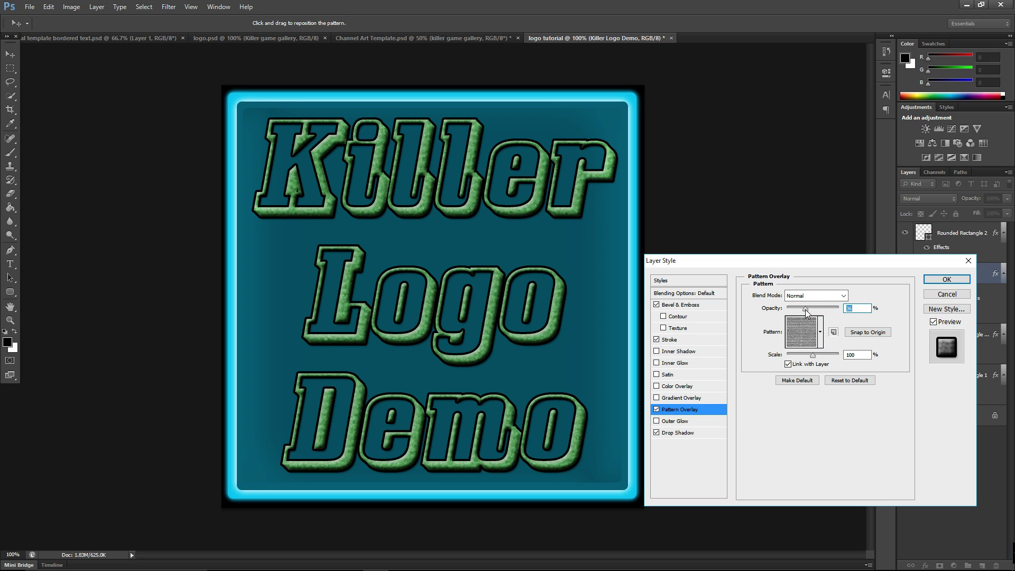
pyautogui.moveTo(807, 312); pyautogui.dragTo(798, 312)
pyautogui.click(820, 332)
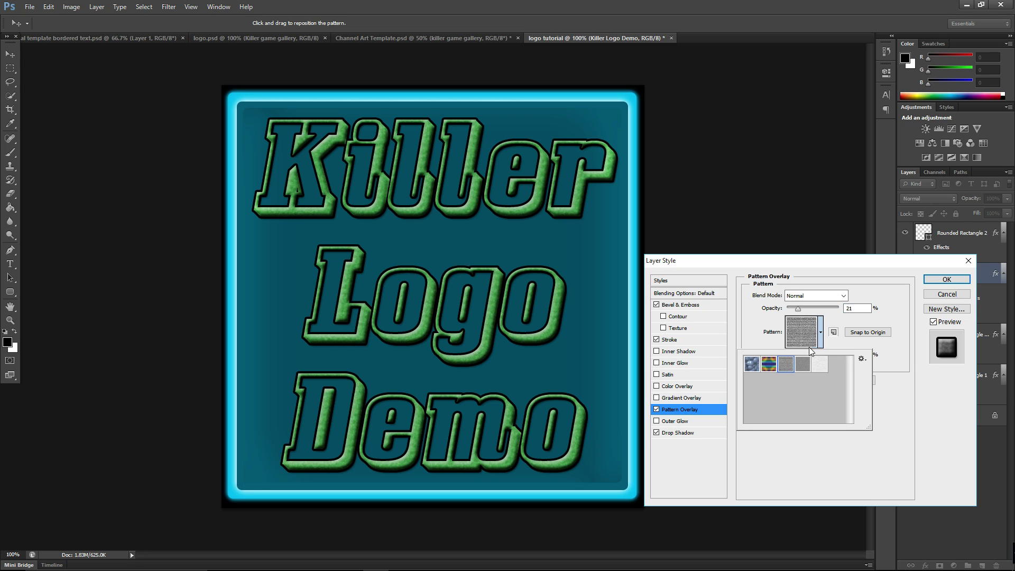
pyautogui.click(753, 364)
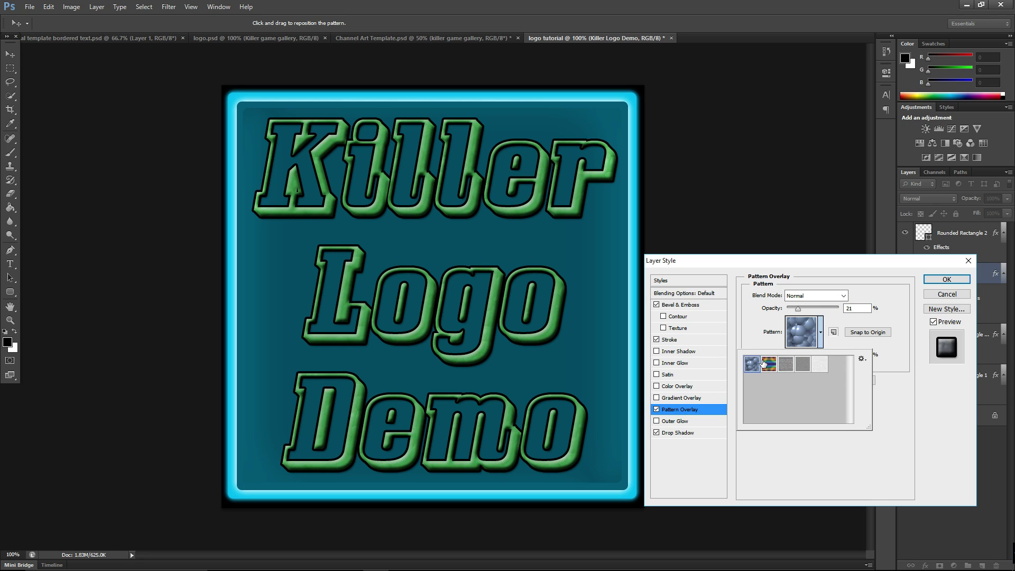
pyautogui.click(947, 294)
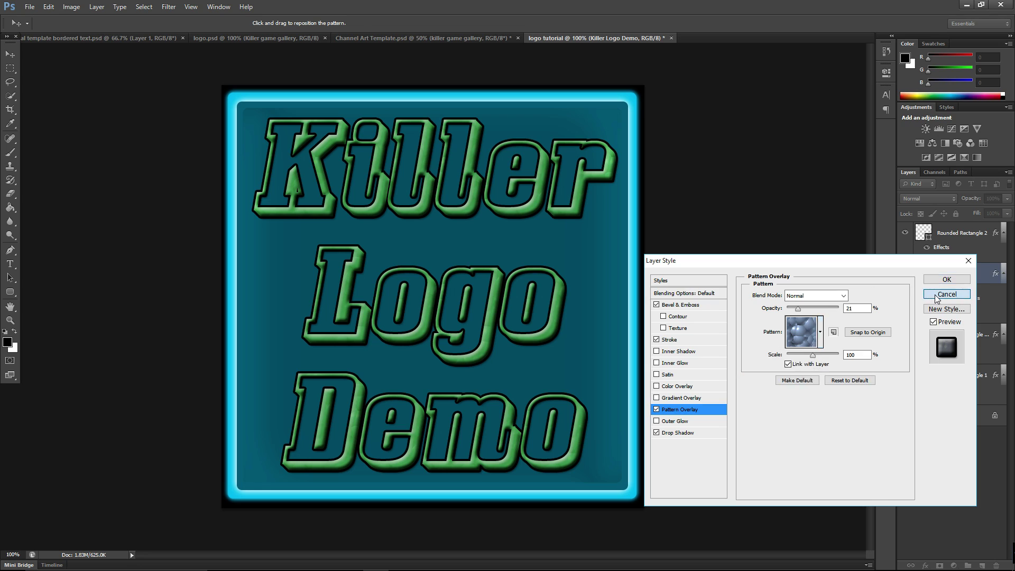
pyautogui.click(946, 294)
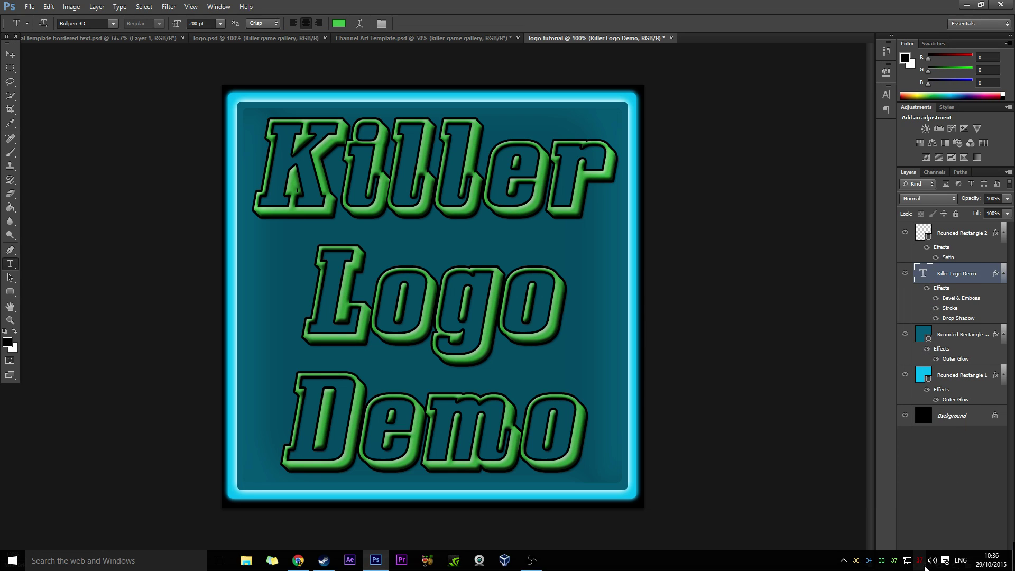
# Try out the opacity and fill opacity settings in the logo text's Blending Options.
pyautogui.click(925, 567)
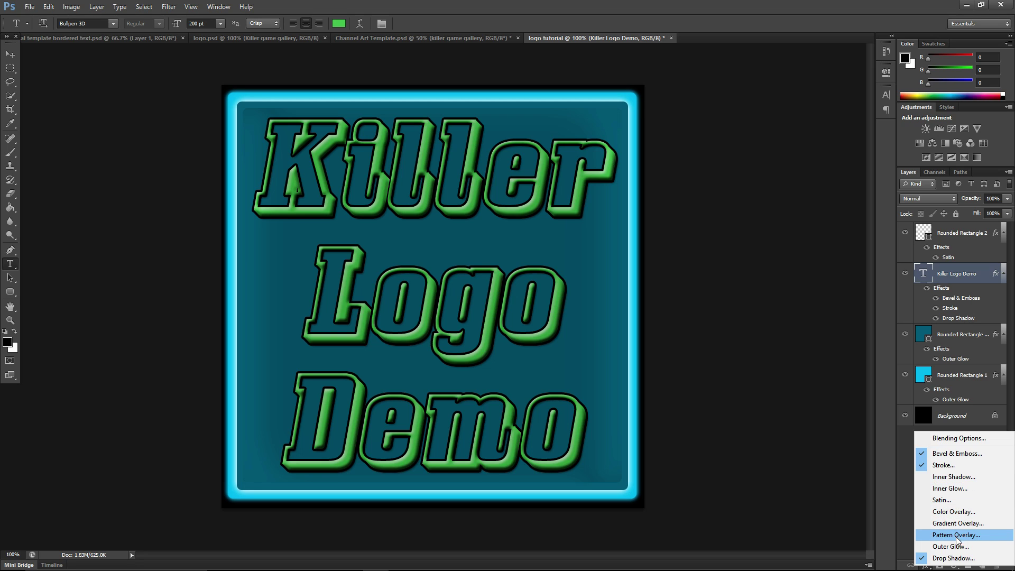
pyautogui.click(967, 440)
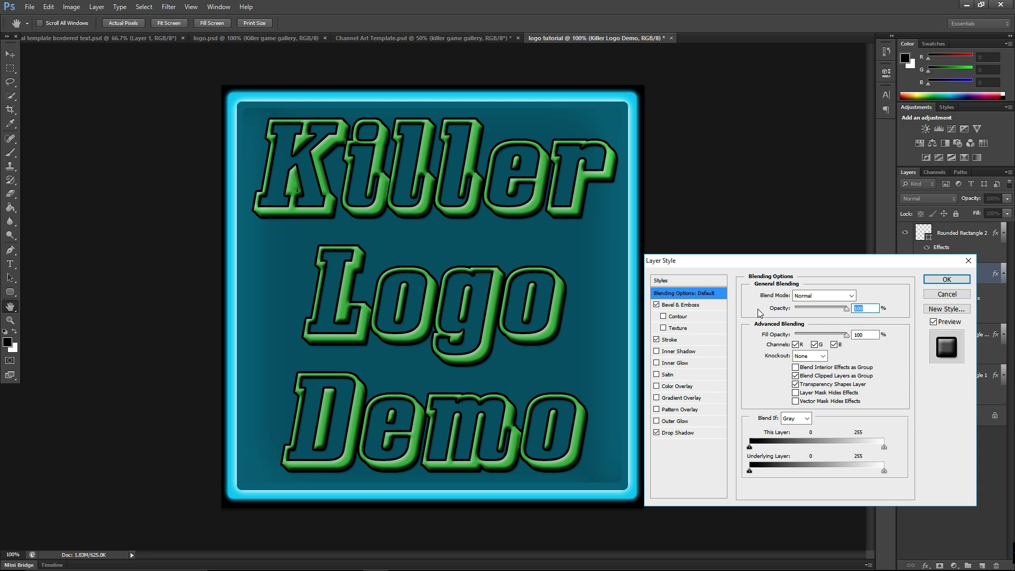
pyautogui.moveTo(847, 312); pyautogui.dragTo(851, 338)
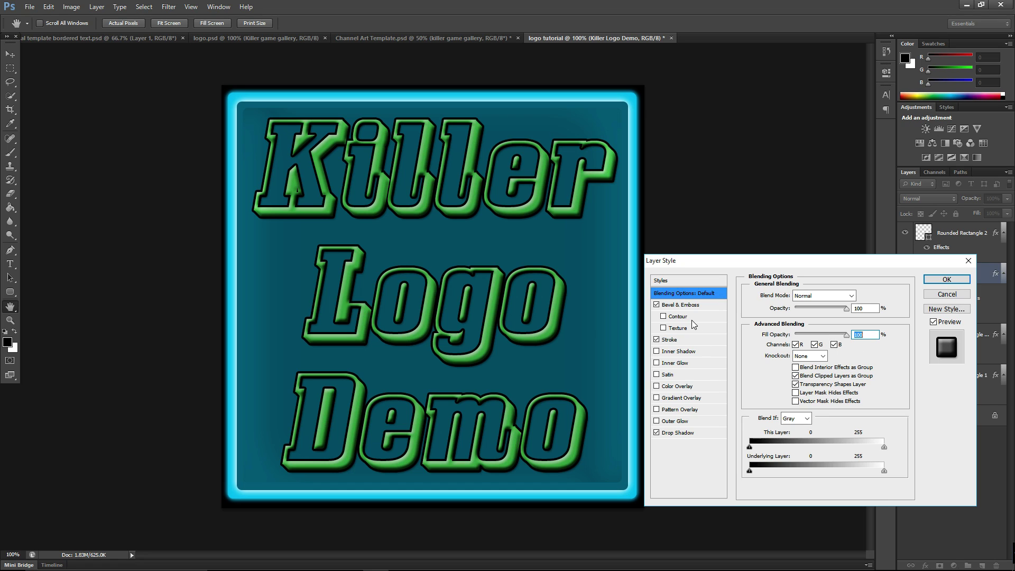
pyautogui.click(945, 280)
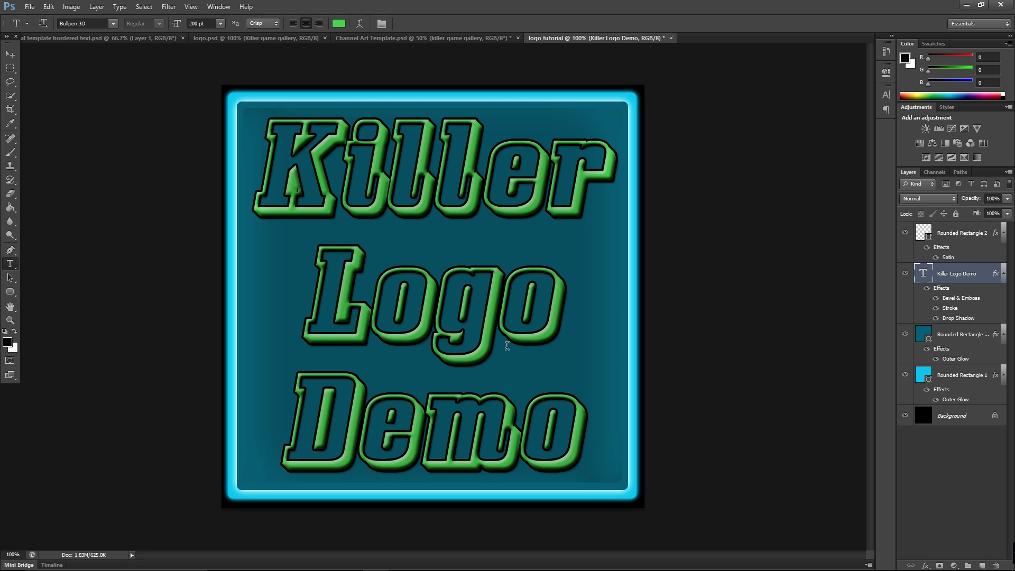
pyautogui.click(576, 429)
pyautogui.doubleClick(577, 432)
pyautogui.click(578, 438)
pyautogui.moveTo(579, 438); pyautogui.dragTo(252, 110)
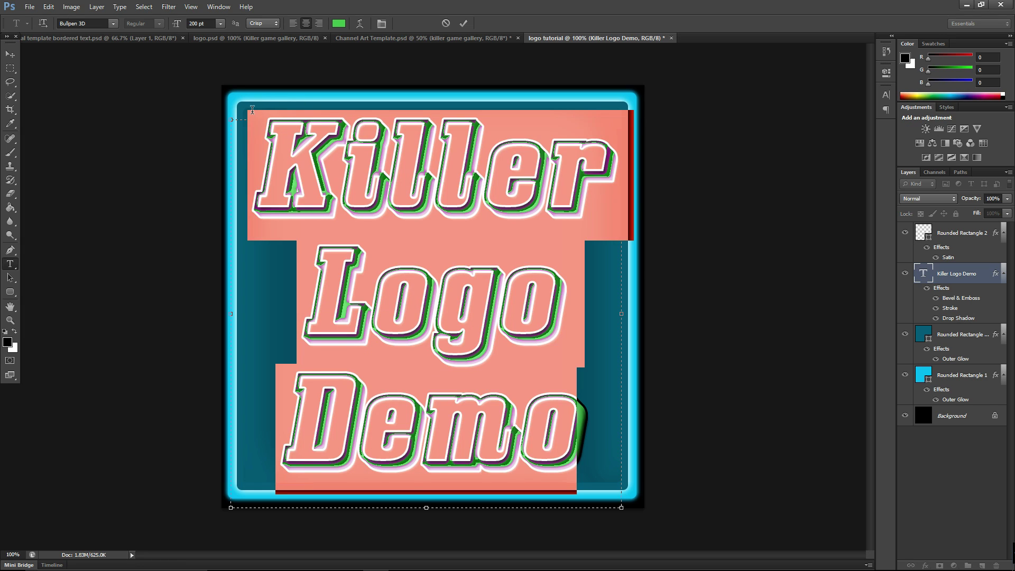
pyautogui.click(476, 250)
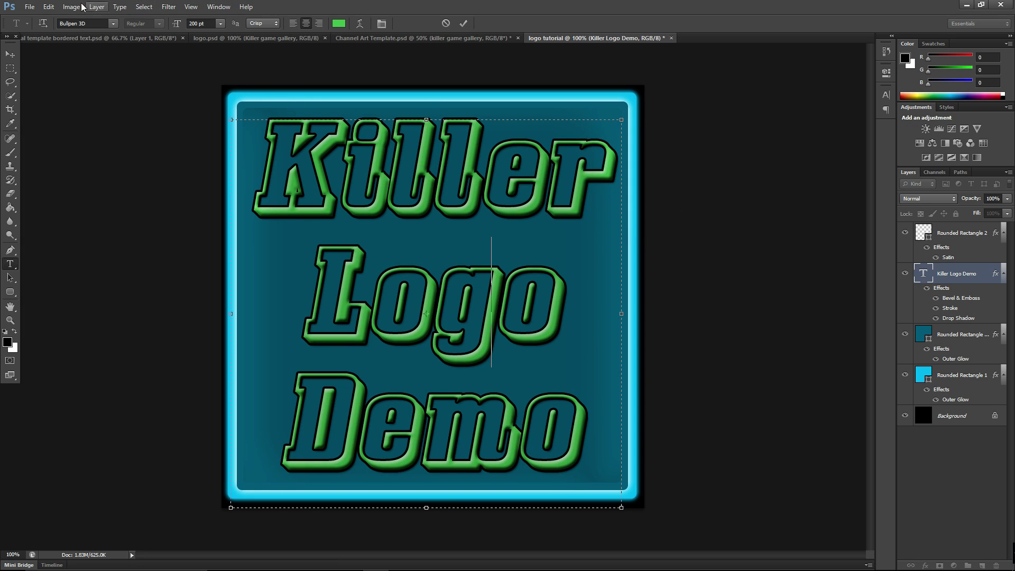
# Save a JPEG copy of the logo as logo tutorial.jpg in the logos folder, using Maximum quality 12 and Baseline ("Standard").
pyautogui.click(35, 6)
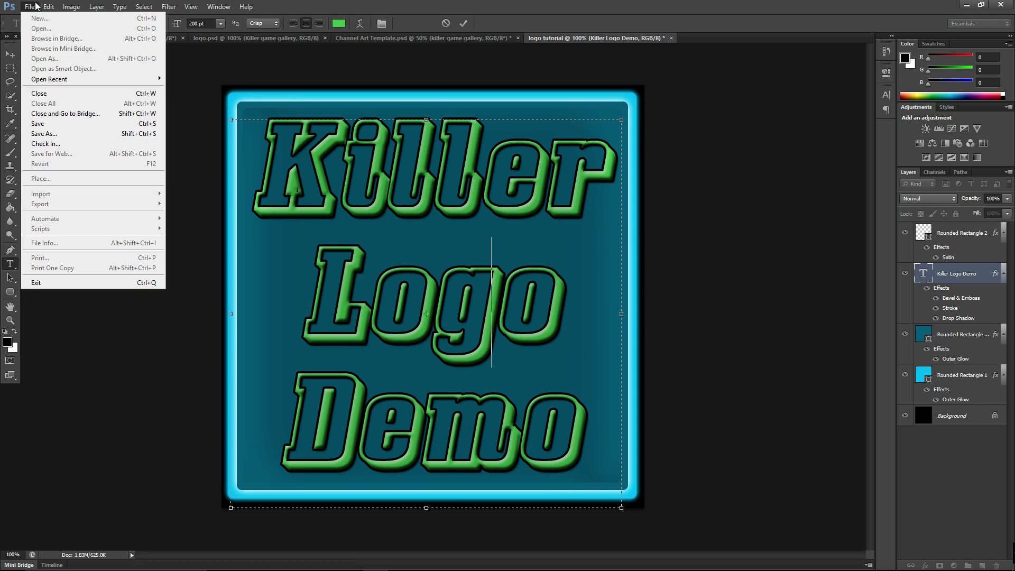
pyautogui.click(68, 133)
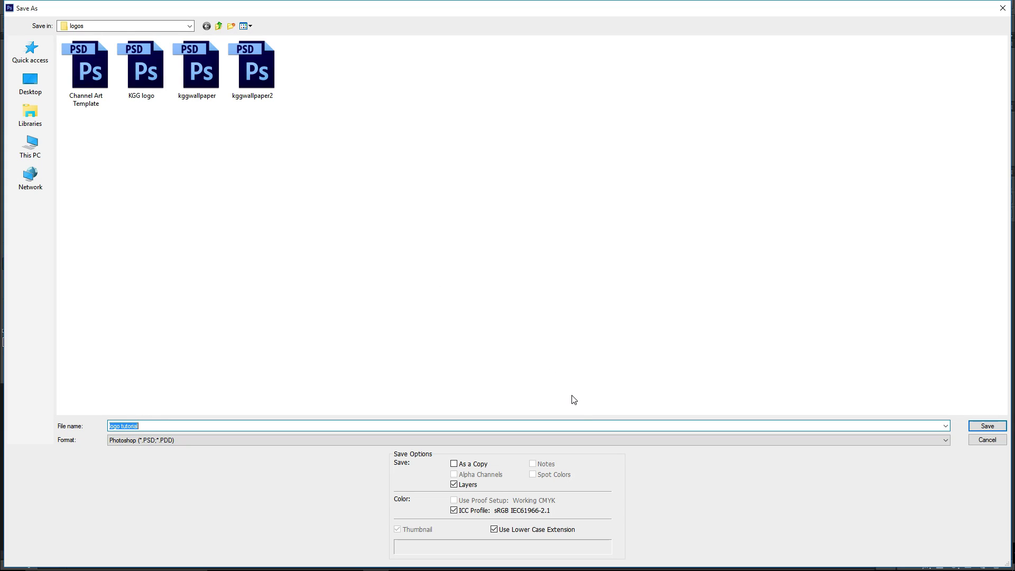
pyautogui.click(833, 443)
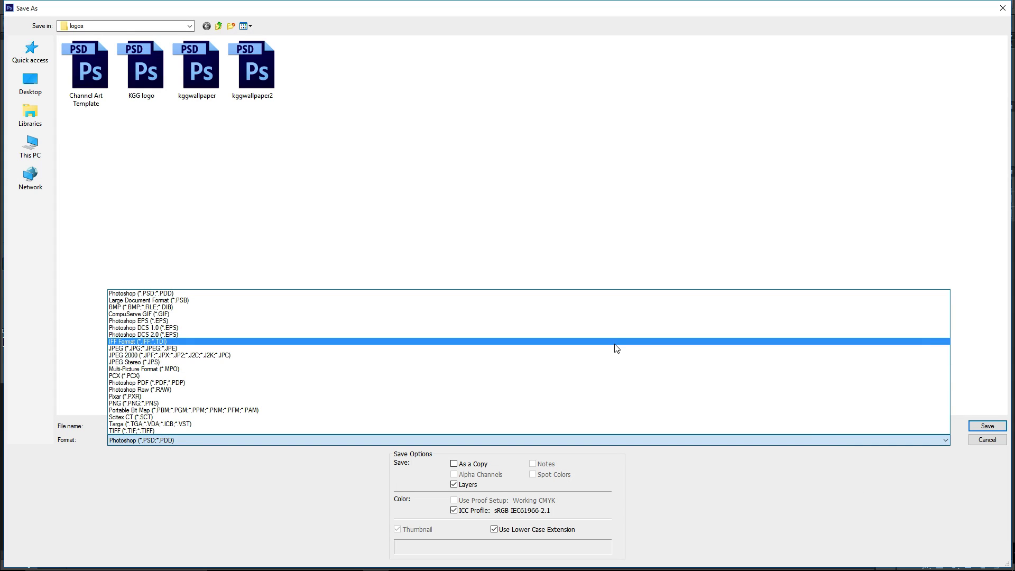
pyautogui.click(615, 348)
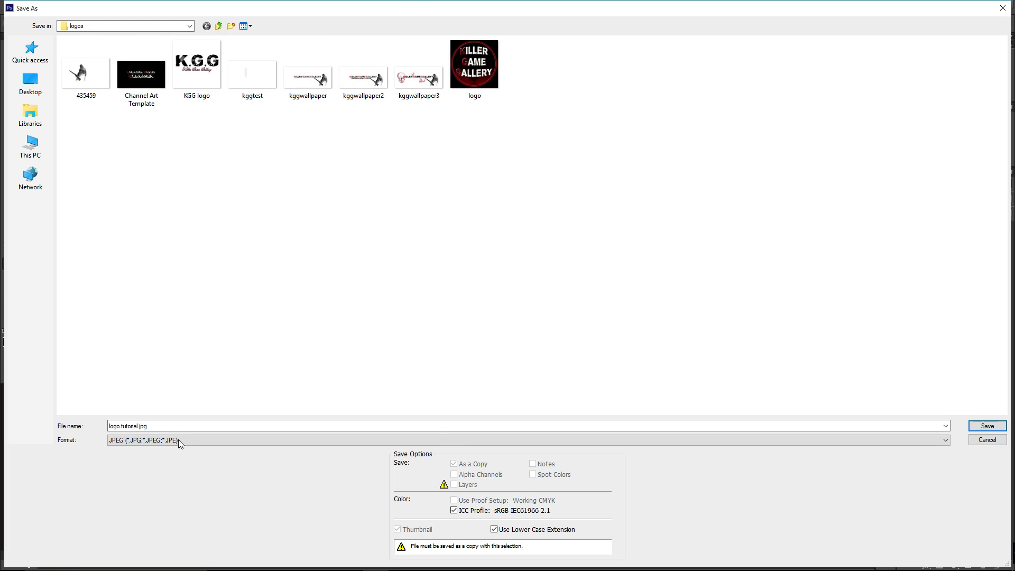
pyautogui.click(1002, 428)
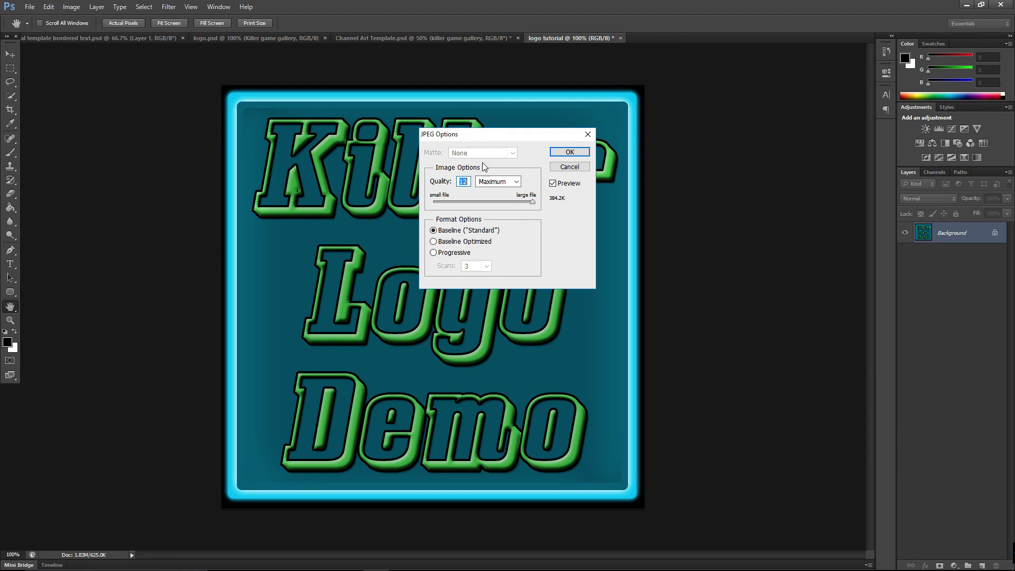
pyautogui.click(564, 152)
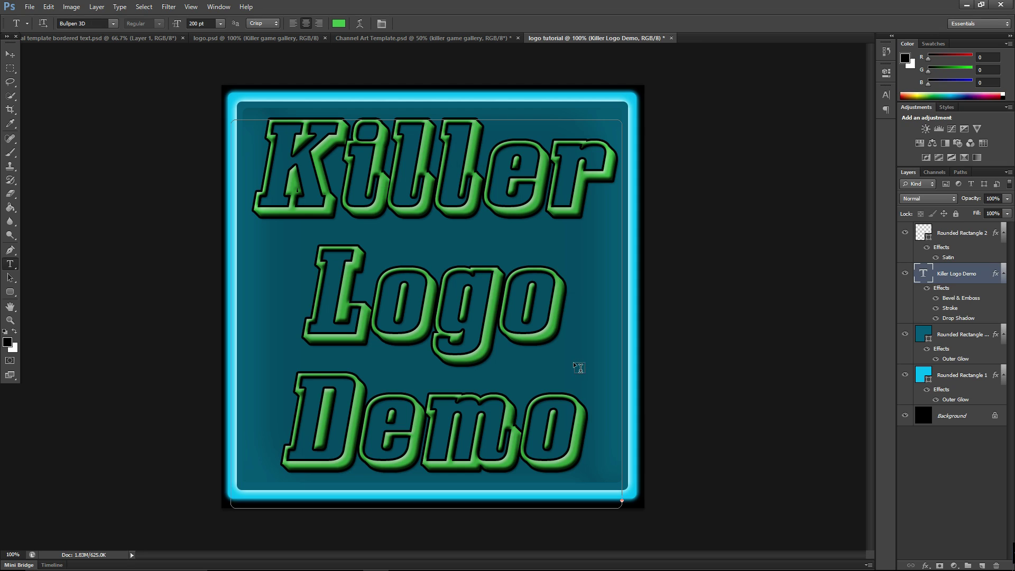